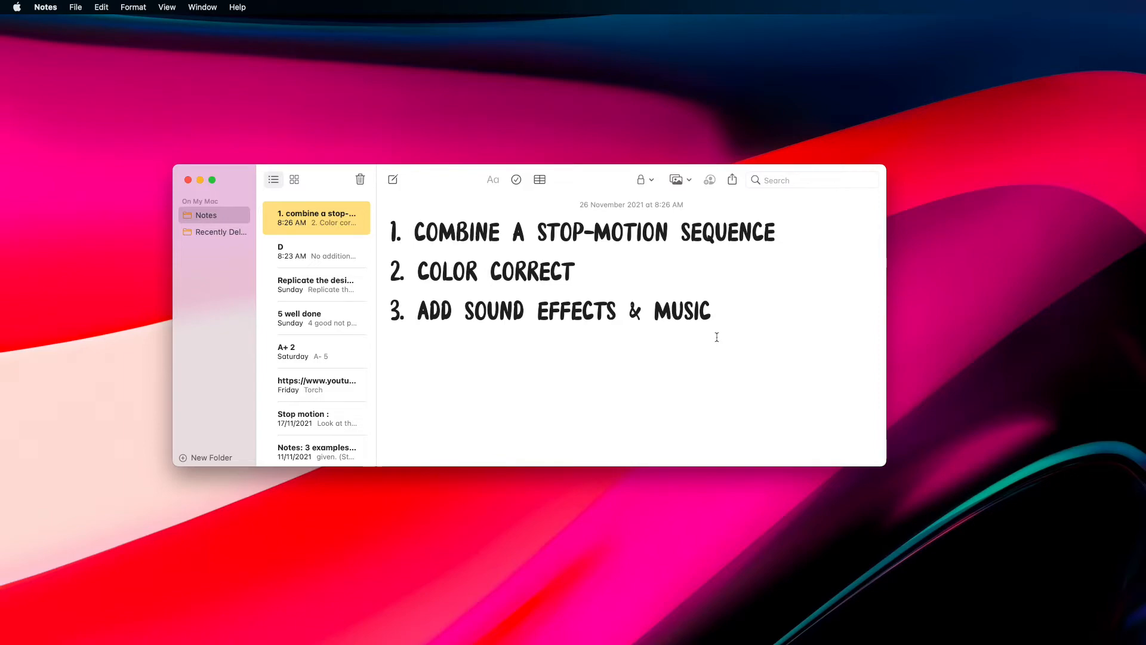
Step: Put the notes window away and open the image sequence folder inside the book open folder in Finder
{"action": "left_click", "coordinate": [201, 180]}
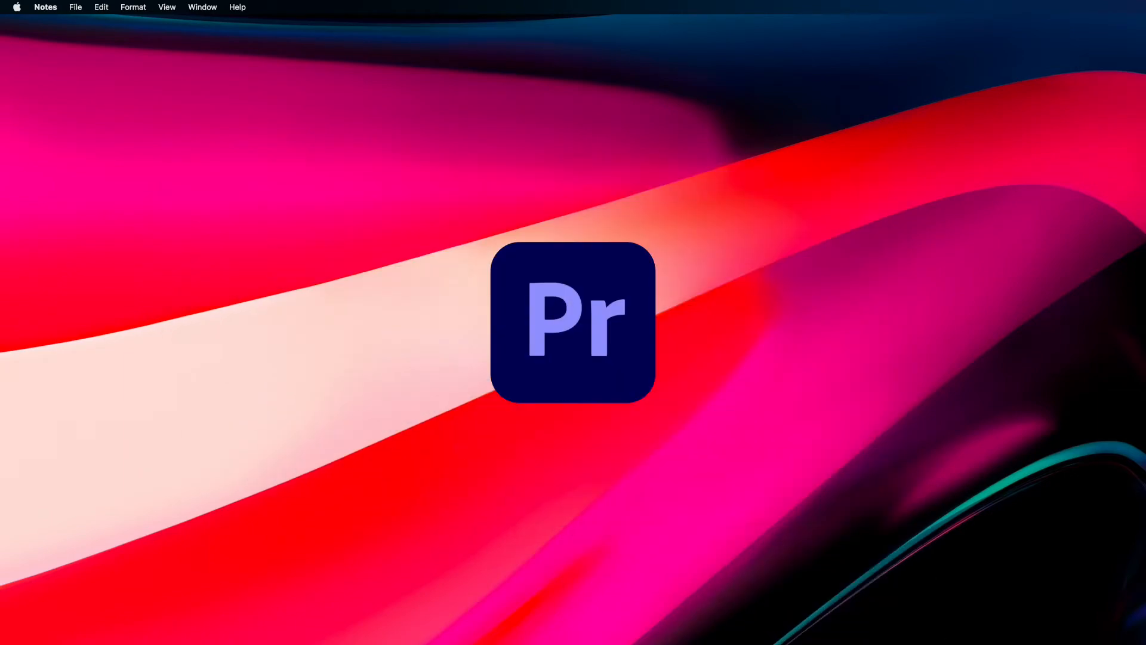
{"action": "left_click", "coordinate": [775, 641]}
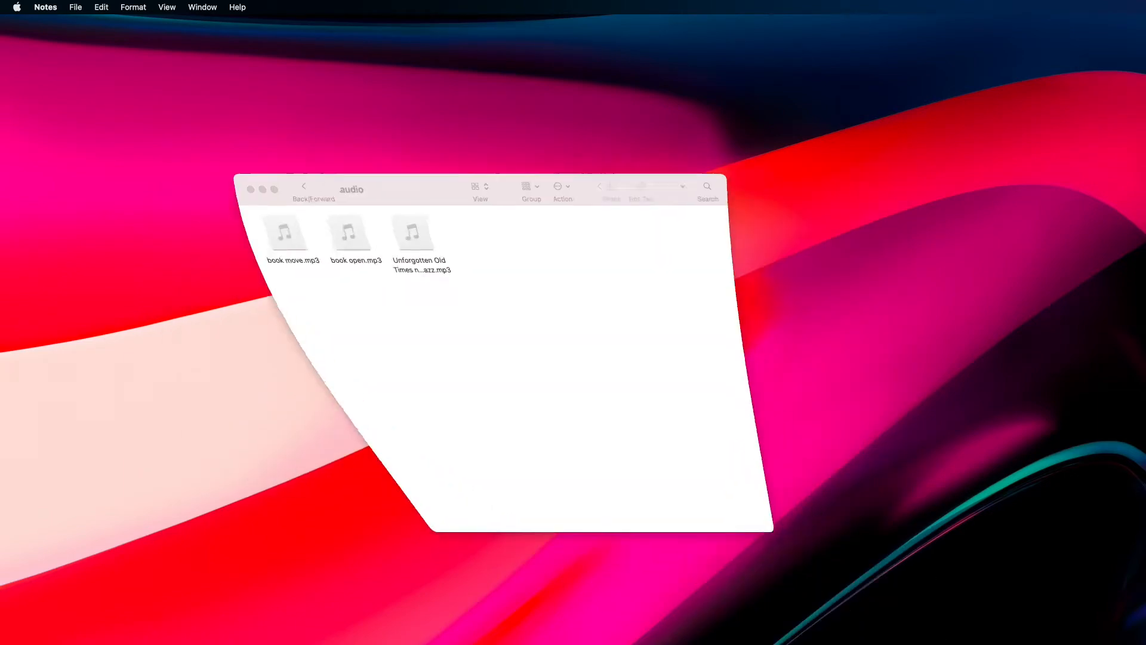
{"action": "left_click", "coordinate": [301, 153]}
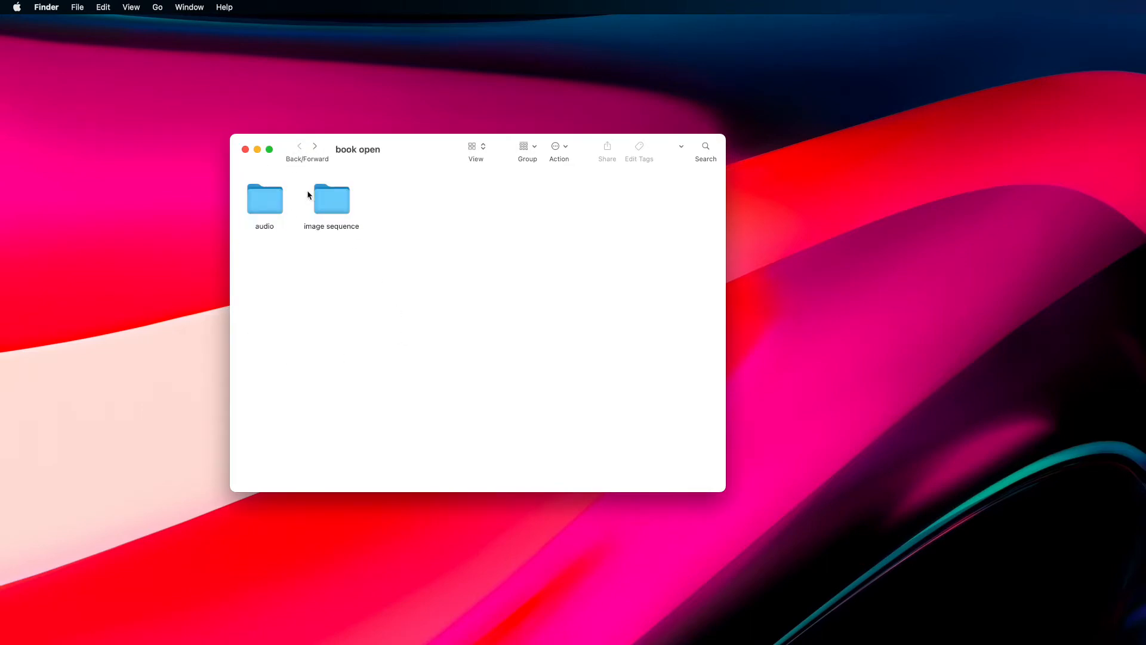
{"action": "double_click", "coordinate": [328, 198]}
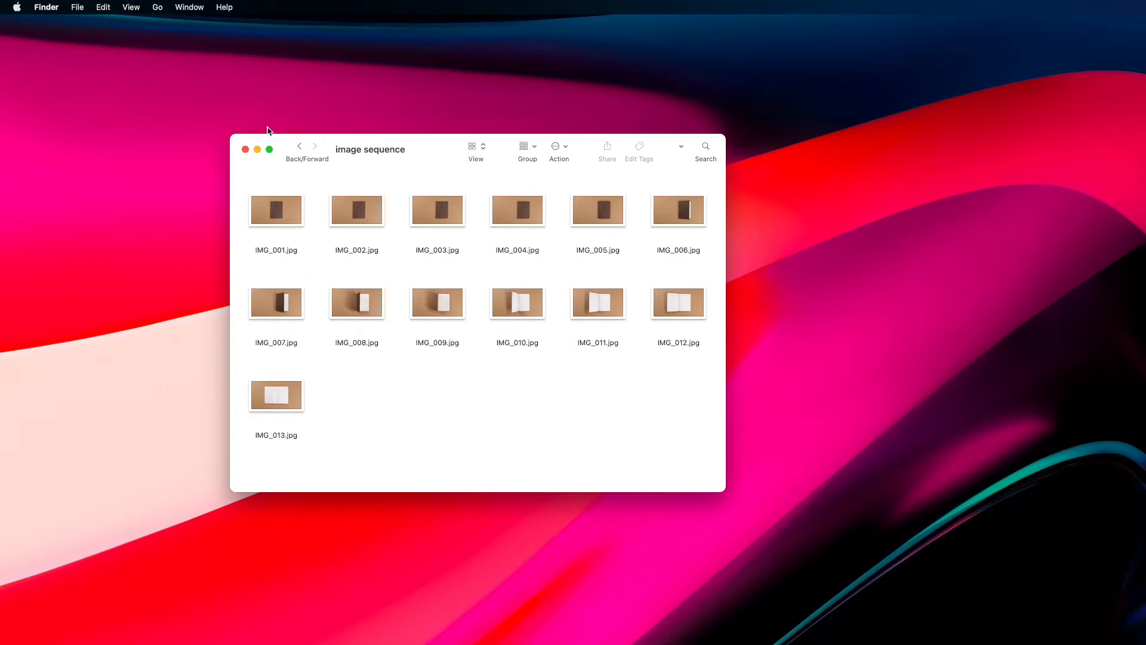
Step: Examine the sound effect and music files in the audio folder, and close the Finder window
{"action": "left_click", "coordinate": [301, 150]}
{"action": "double_click", "coordinate": [249, 206]}
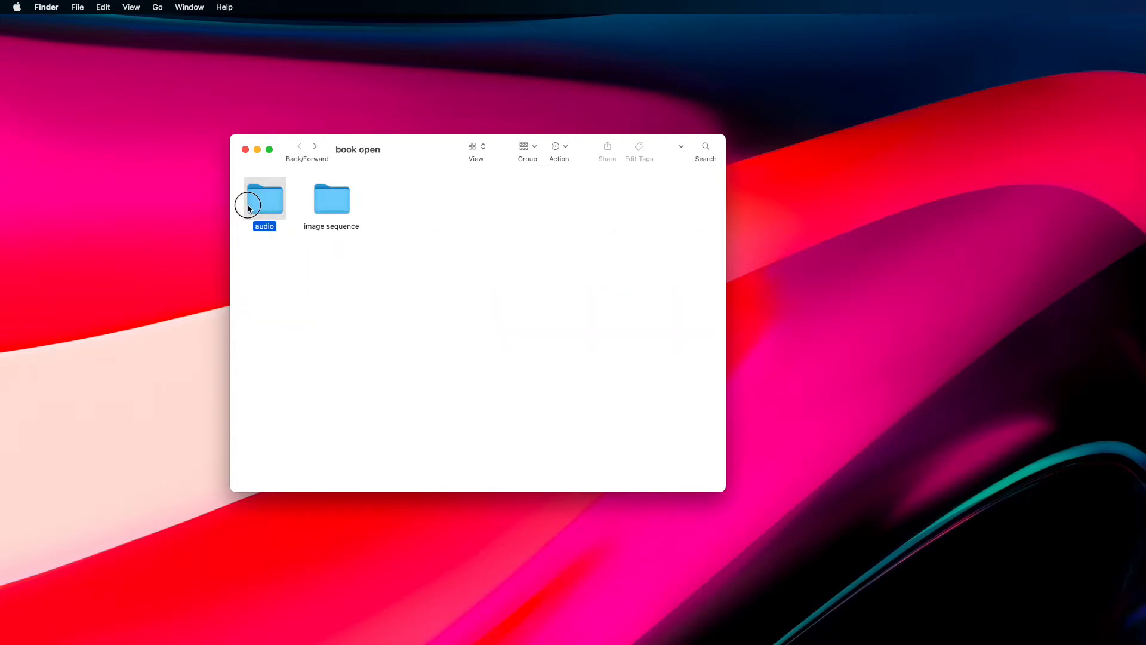
{"action": "left_click_drag", "start_coordinate": [257, 255], "coordinate": [328, 205]}
{"action": "left_click", "coordinate": [406, 231]}
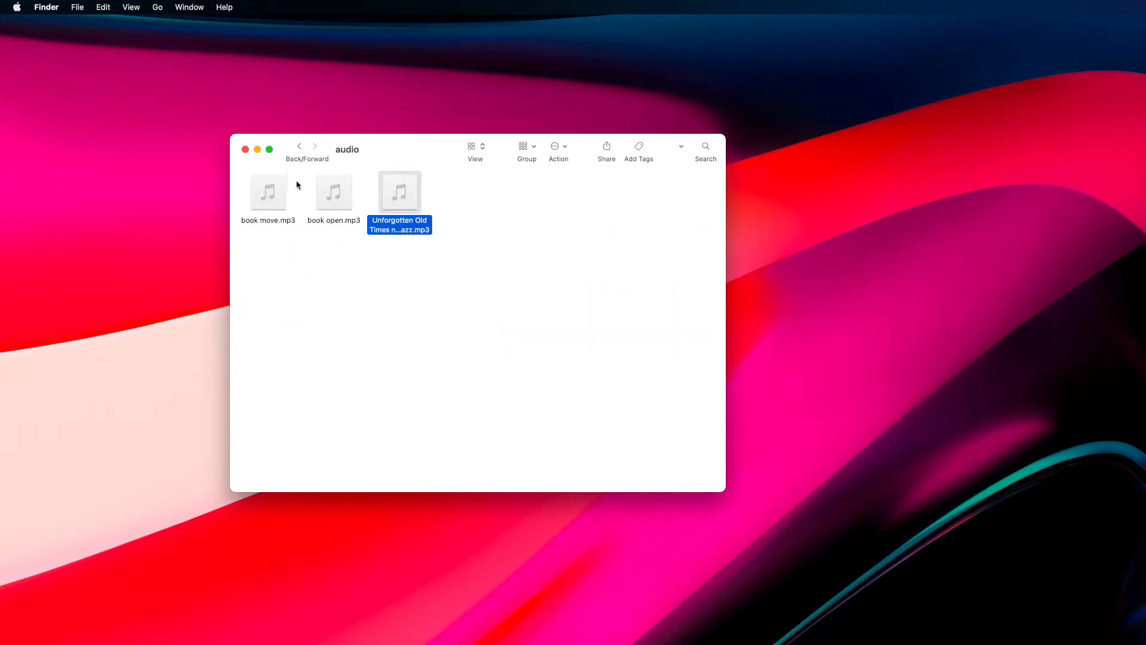
{"action": "left_click", "coordinate": [245, 149]}
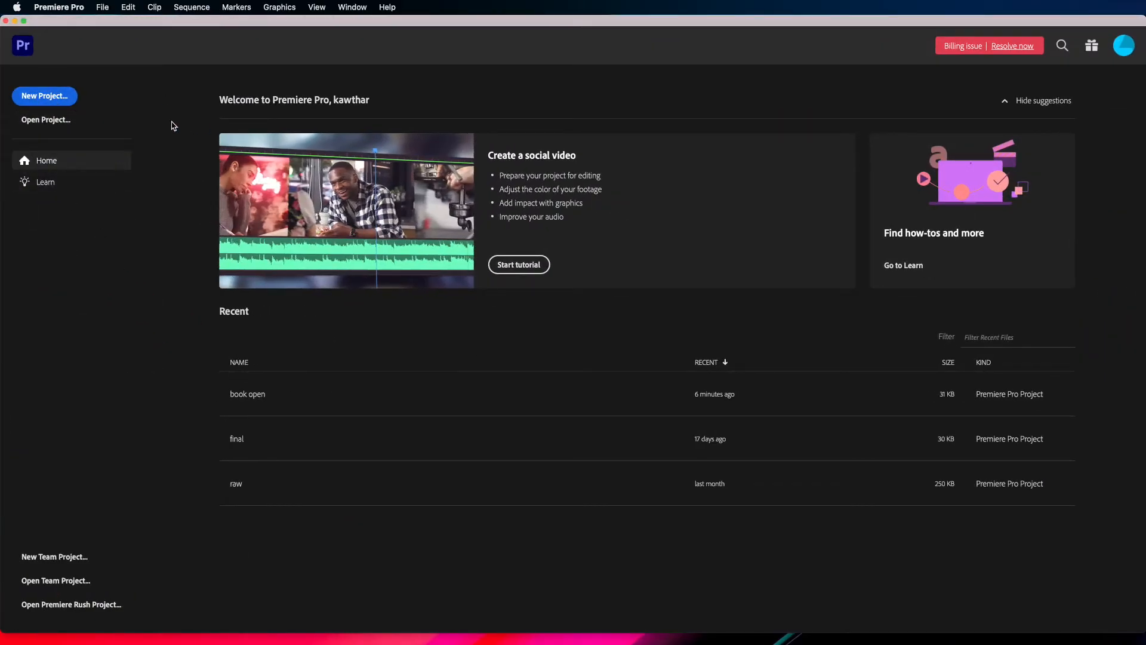
Step: Create a new Premiere Pro project named "book open" and save it in the book open folder on the desktop
{"action": "left_click", "coordinate": [44, 96]}
{"action": "left_click_drag", "start_coordinate": [726, 215], "coordinate": [529, 175]}
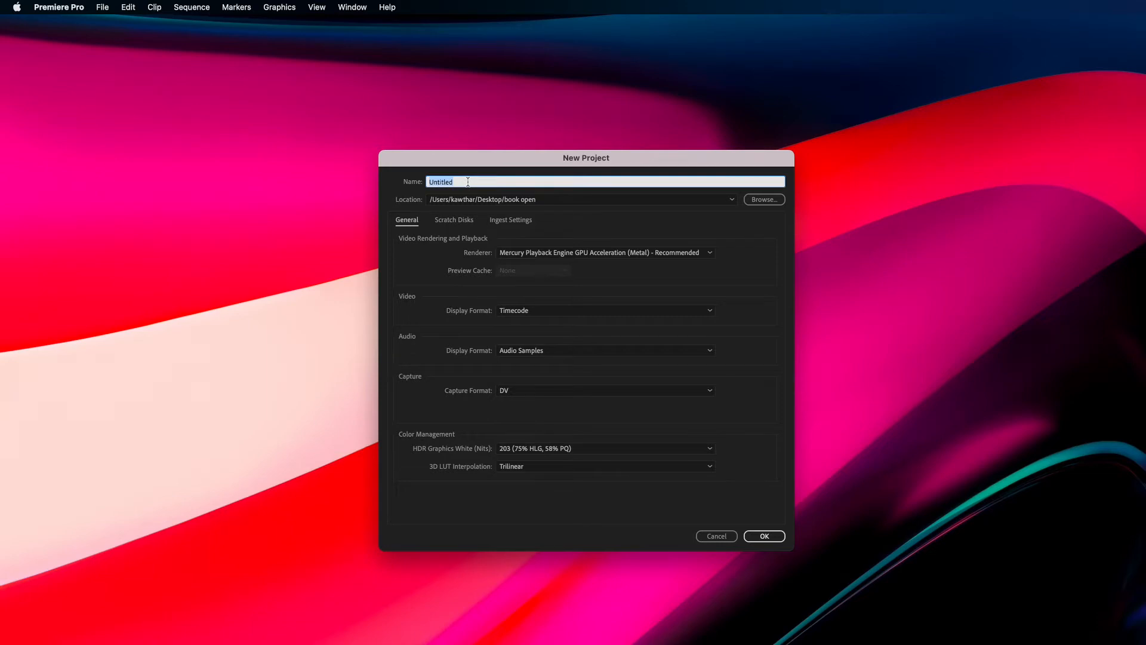
{"action": "type", "text": "book open"}
{"action": "left_click", "coordinate": [764, 199]}
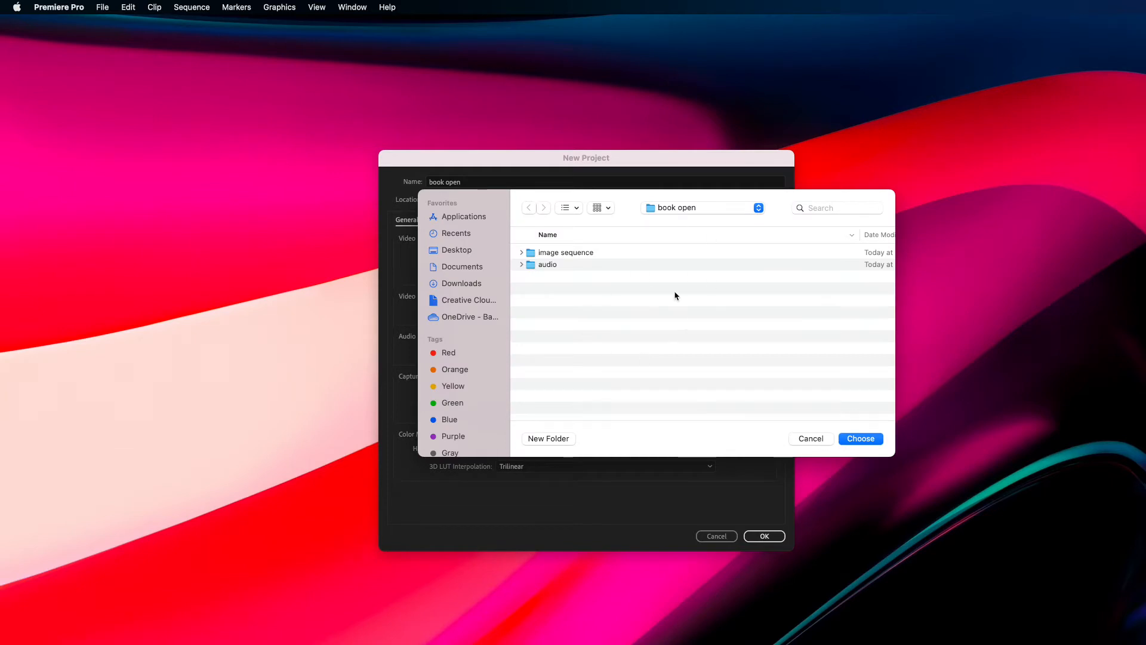
{"action": "left_click", "coordinate": [863, 439]}
{"action": "left_click", "coordinate": [766, 536]}
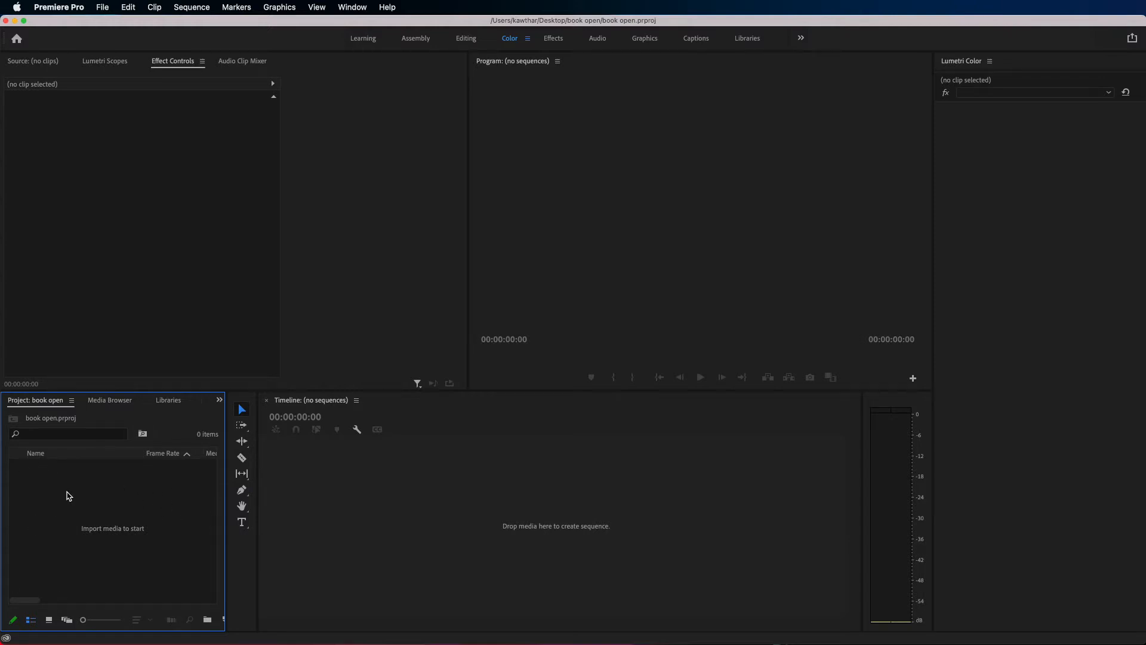
Step: Import all the photos, IMG_001.jpg to IMG_013.jpg, from the image sequence folder into the project
{"action": "double_click", "coordinate": [67, 482]}
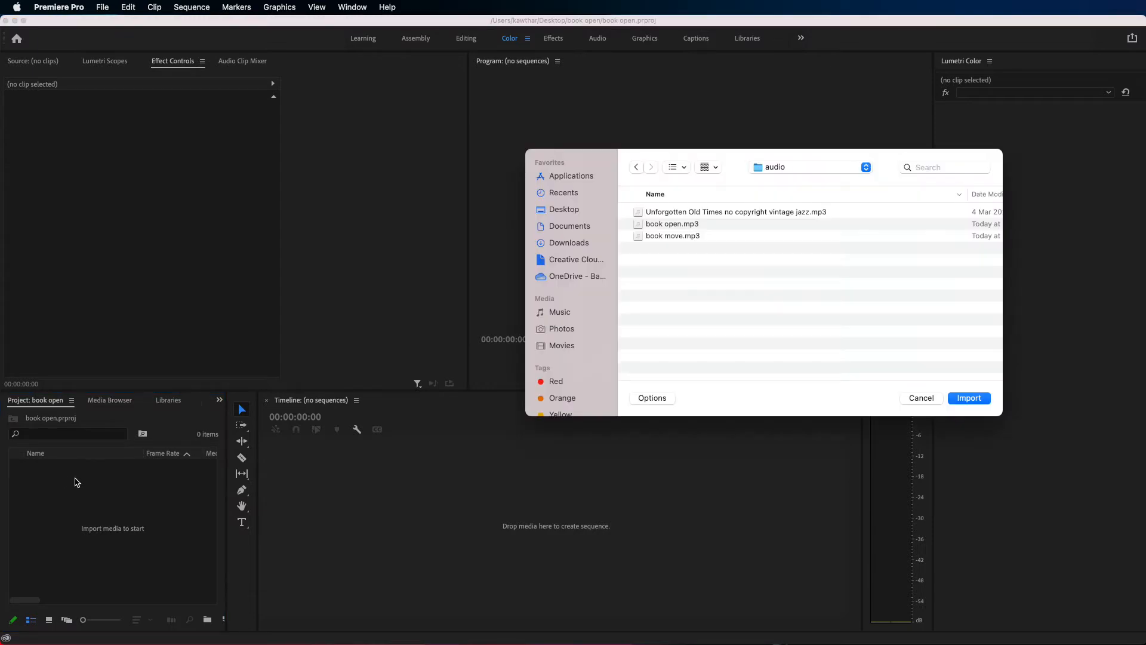
{"action": "left_click", "coordinate": [778, 170]}
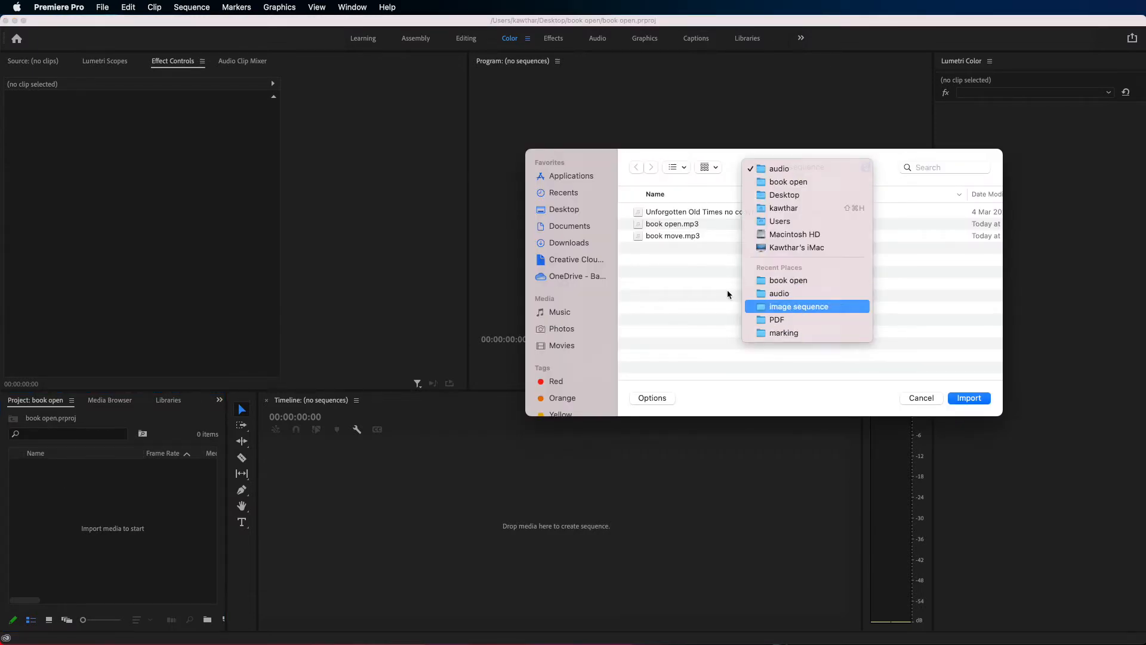
{"action": "left_click", "coordinate": [799, 306]}
{"action": "left_click", "coordinate": [698, 331]}
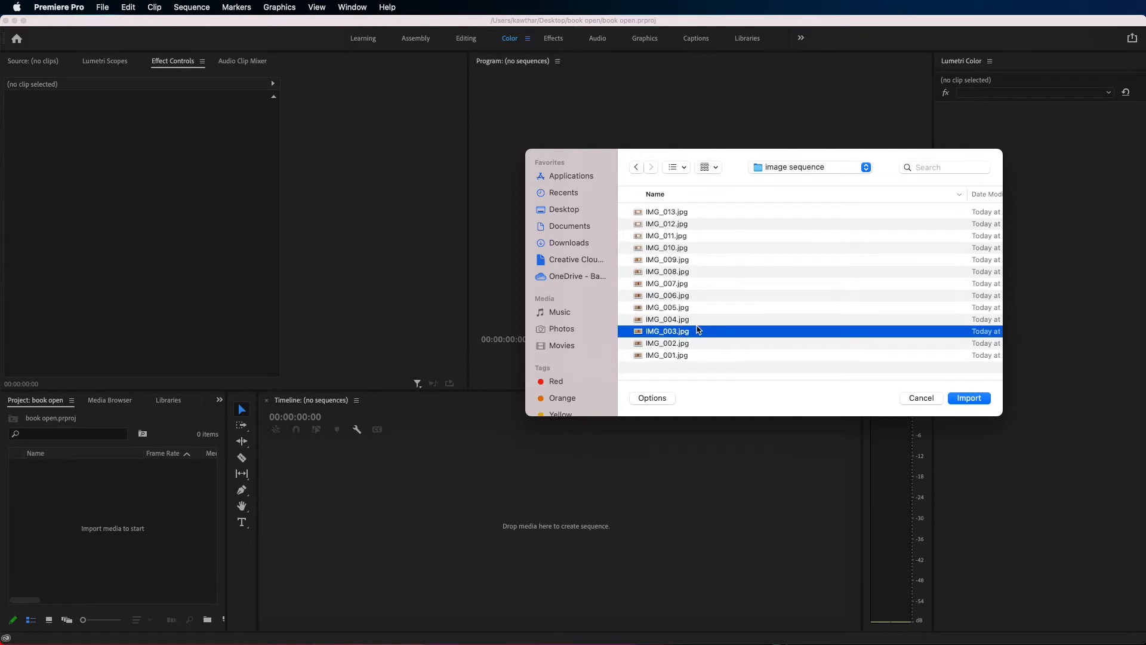
{"action": "key", "text": "super+a"}
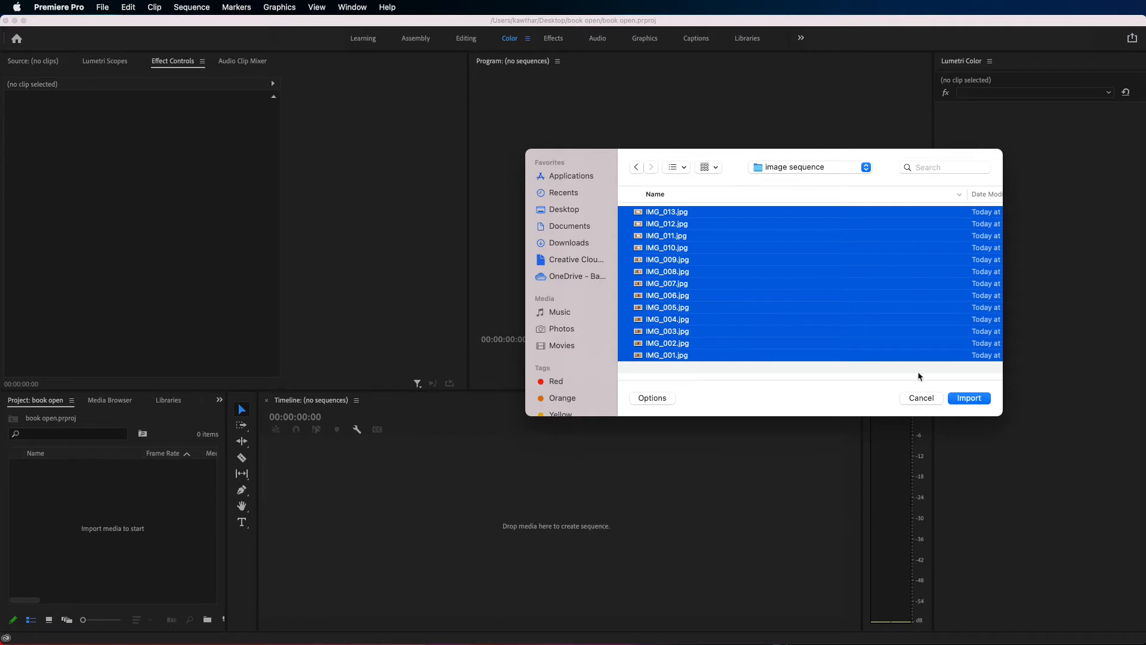
{"action": "left_click", "coordinate": [962, 399]}
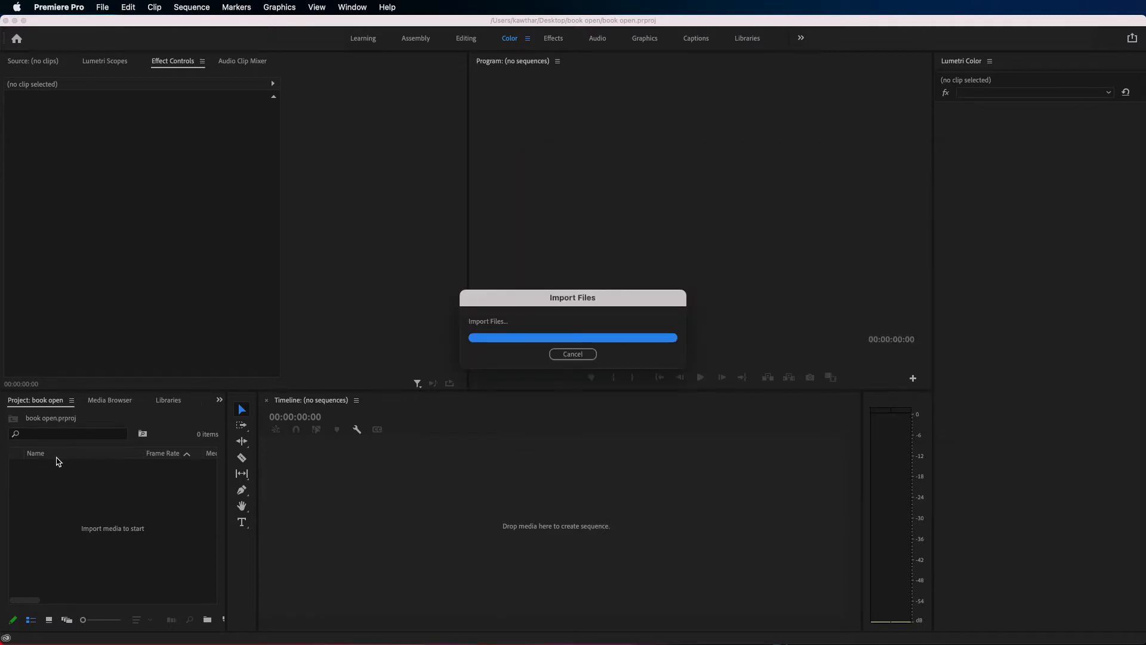
Step: Set the duration of all the imported photos to 00:00:00:03
{"action": "right_click", "coordinate": [57, 495]}
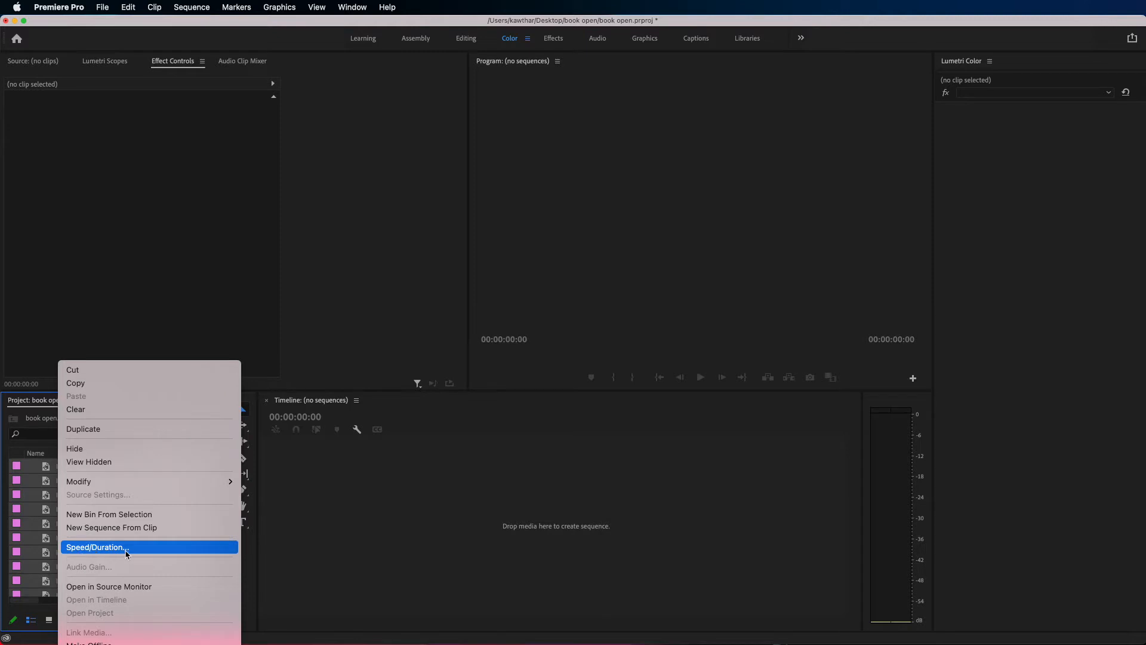
{"action": "left_click", "coordinate": [126, 548]}
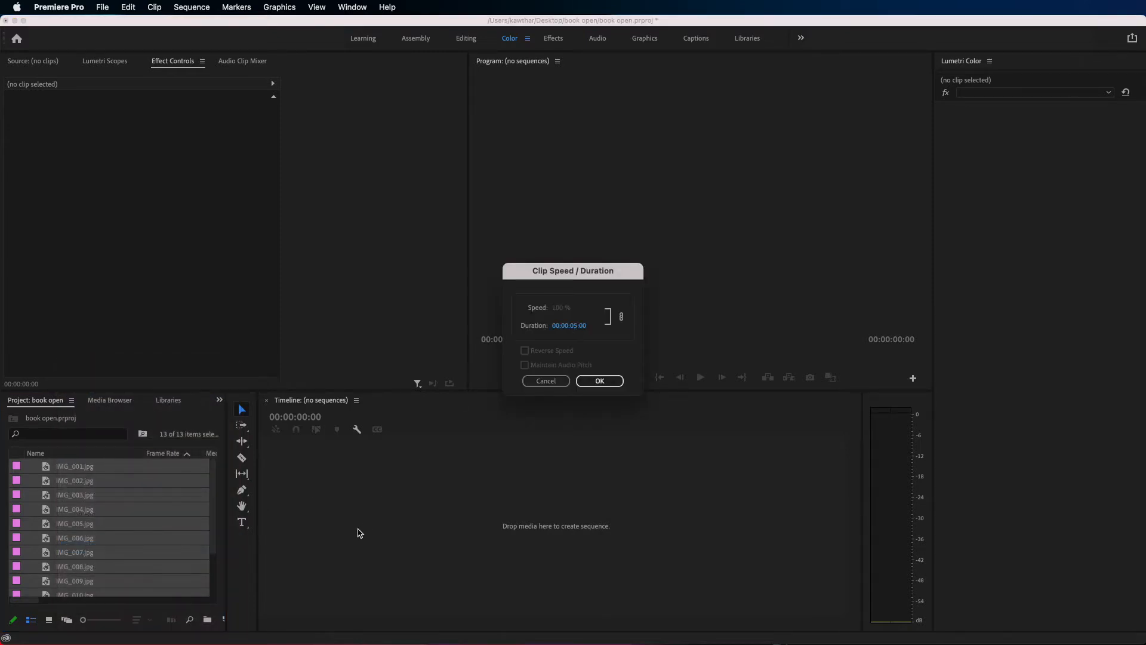
{"action": "left_click", "coordinate": [574, 328]}
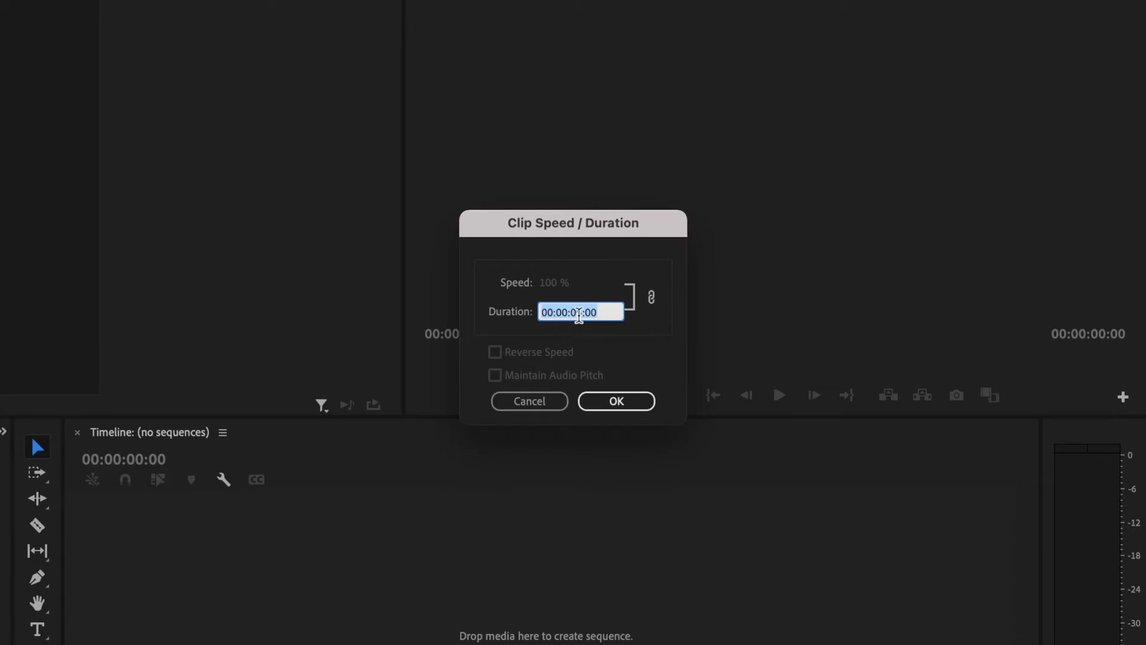
{"action": "left_click", "coordinate": [579, 315]}
{"action": "key", "text": "BackSpace"}
{"action": "type", "text": "0"}
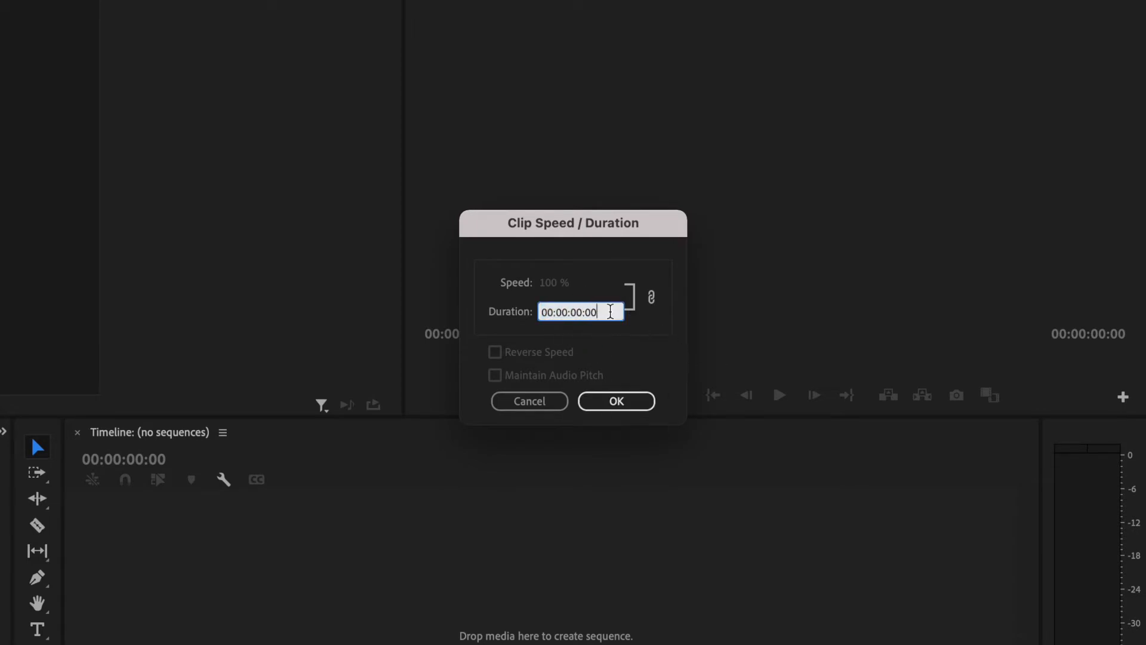
{"action": "type", "text": "3"}
{"action": "left_click", "coordinate": [616, 400]}
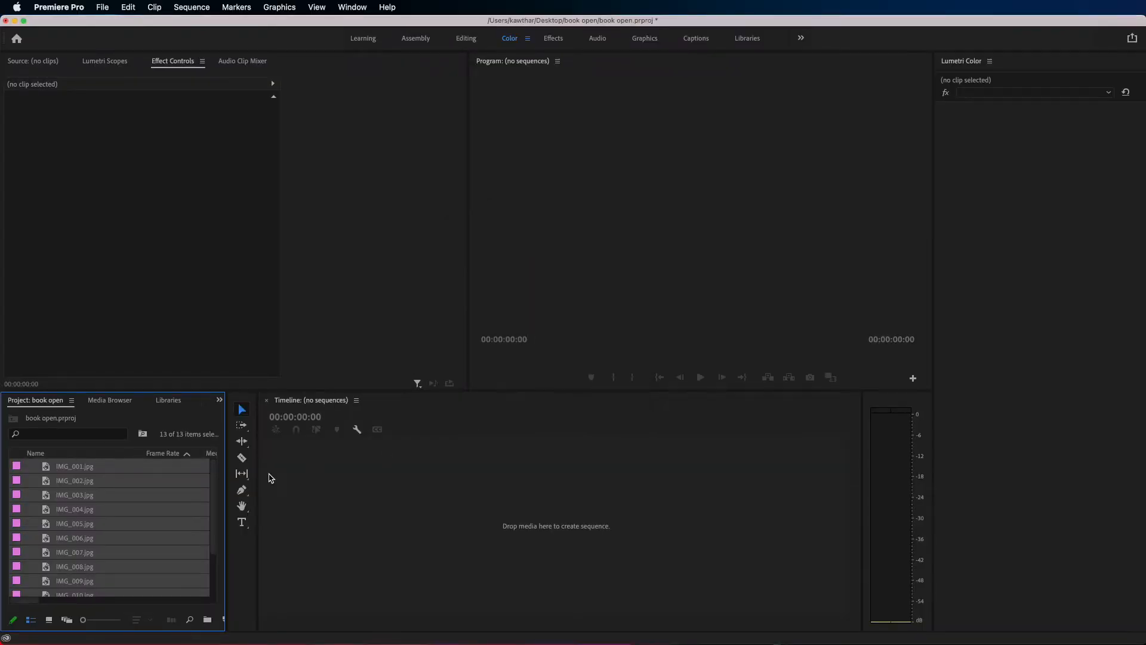
Step: Create a new sequence from the IMG_001.jpg clip alone
{"action": "left_click", "coordinate": [119, 487]}
{"action": "left_click", "coordinate": [90, 468]}
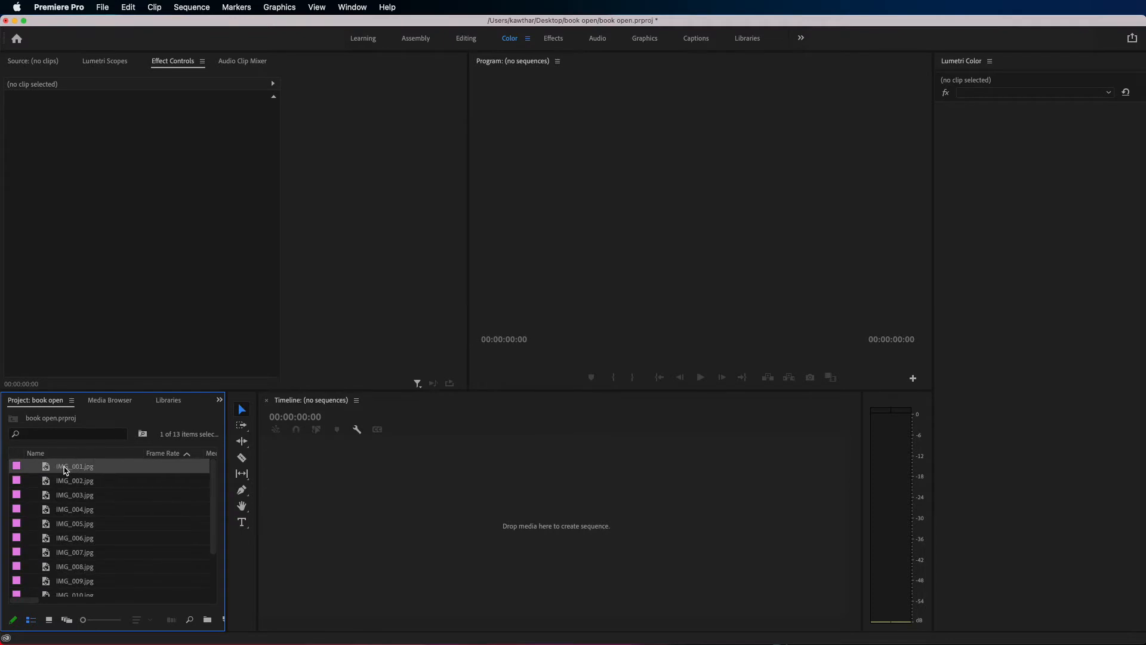
{"action": "right_click", "coordinate": [66, 471]}
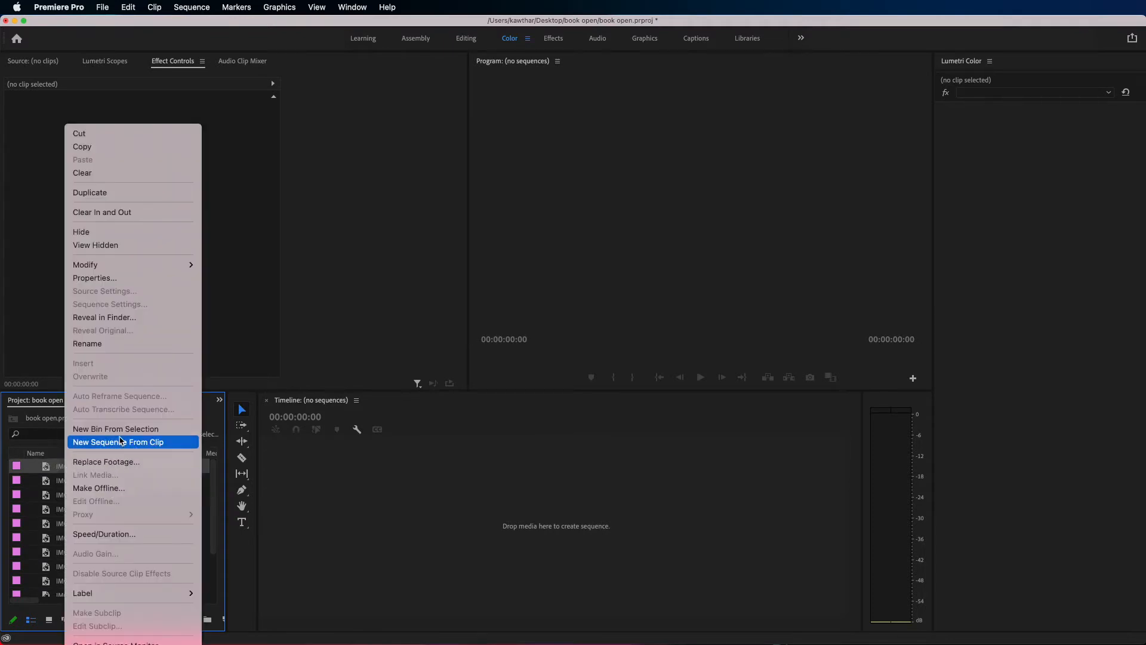
{"action": "left_click", "coordinate": [125, 442]}
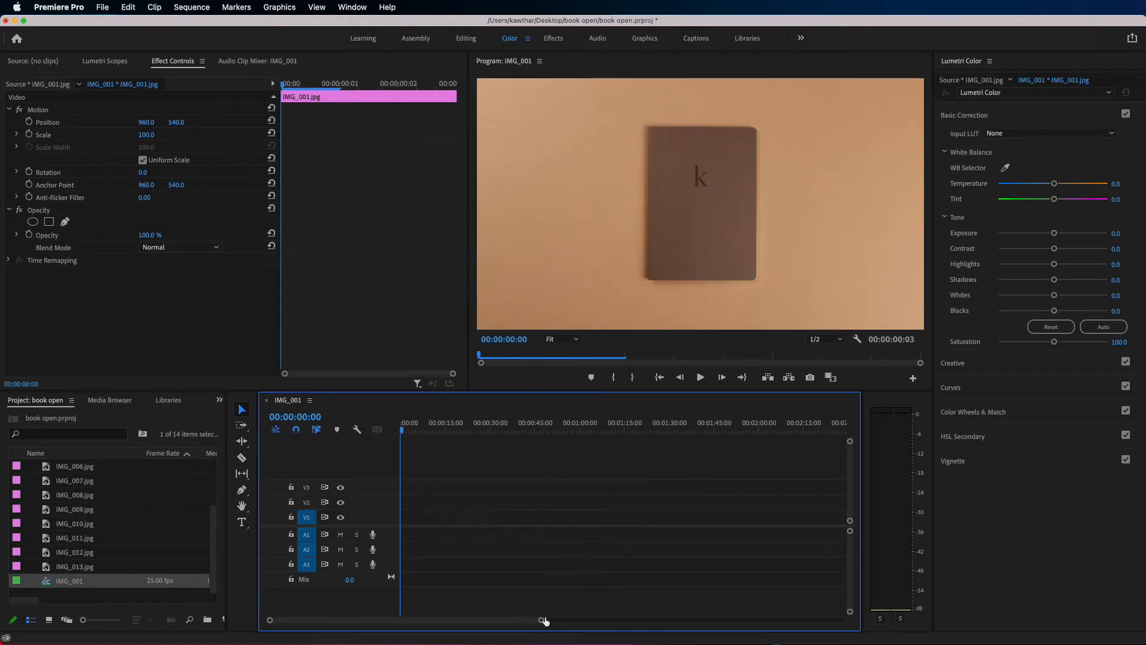
Step: Add IMG_002.jpg to IMG_013.jpg to video track V1, directly after the IMG_001.jpg clip
{"action": "left_click_drag", "start_coordinate": [543, 621], "coordinate": [425, 620]}
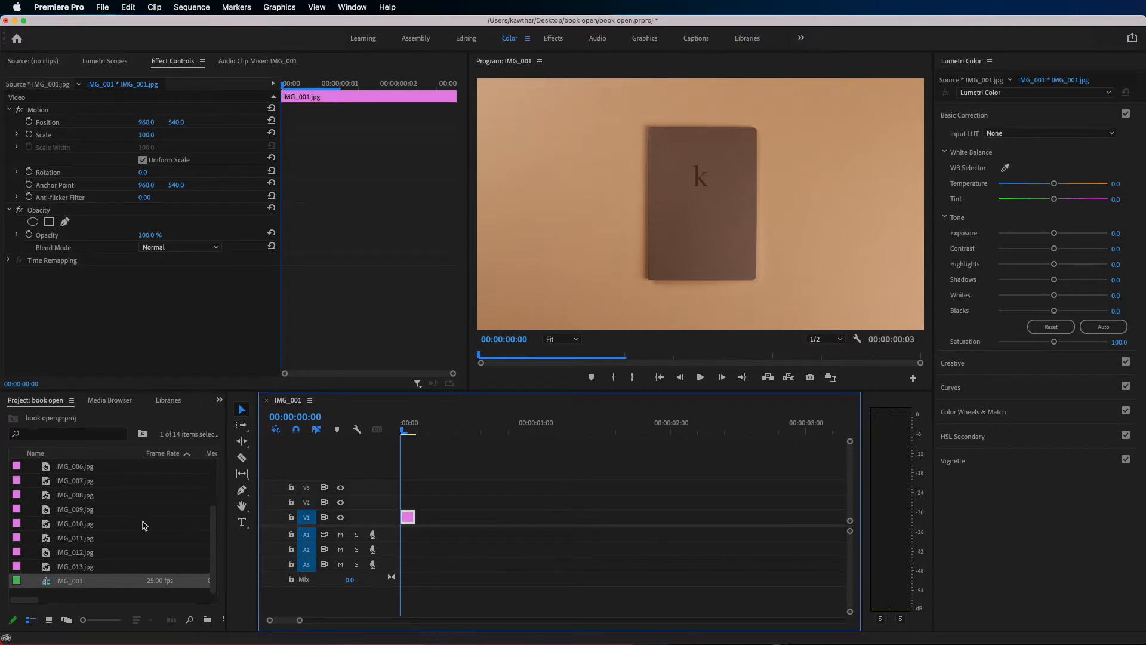
{"action": "scroll", "coordinate": [141, 527], "scroll_direction": "up", "scroll_amount": 1}
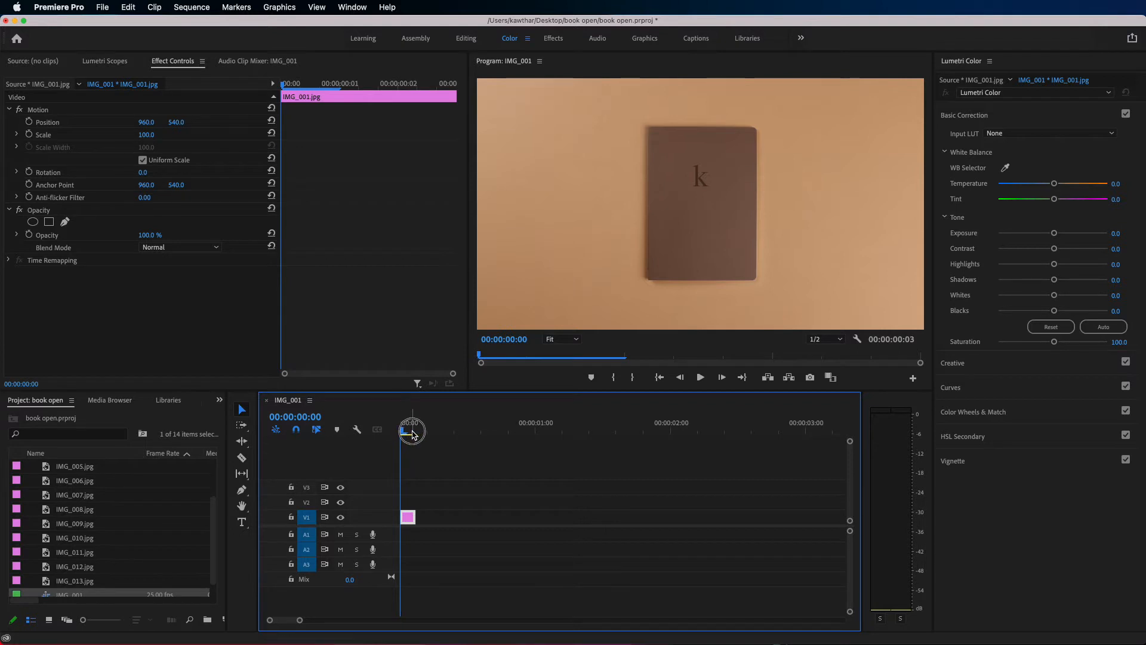
{"action": "scroll", "coordinate": [86, 485], "scroll_direction": "up", "scroll_amount": 4}
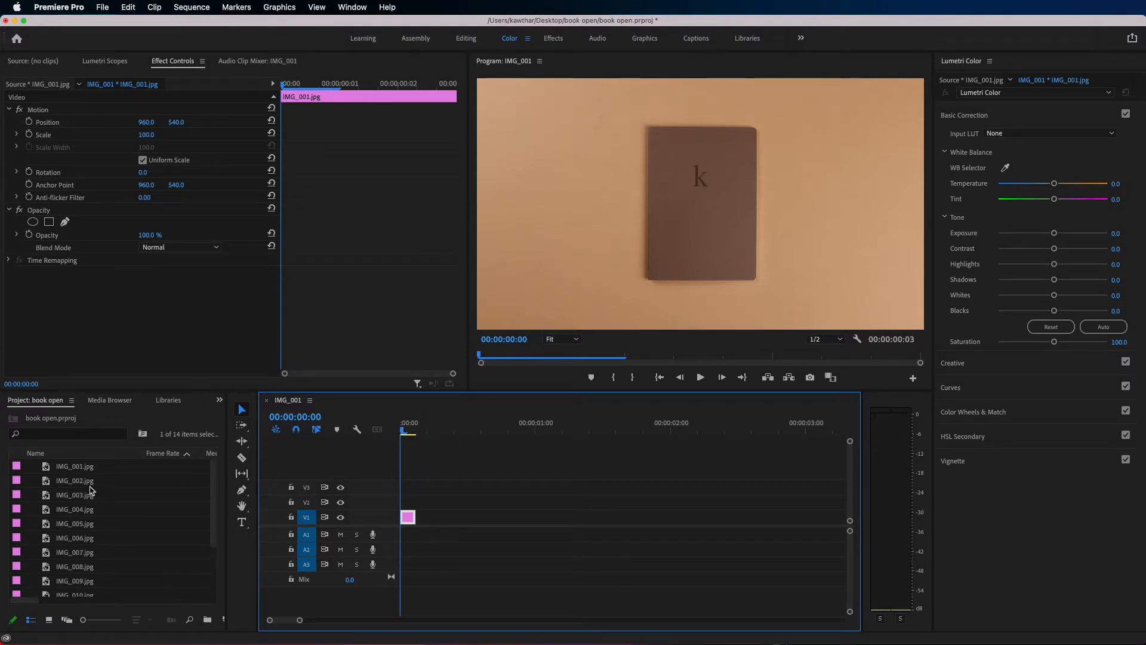
{"action": "left_click", "coordinate": [84, 486]}
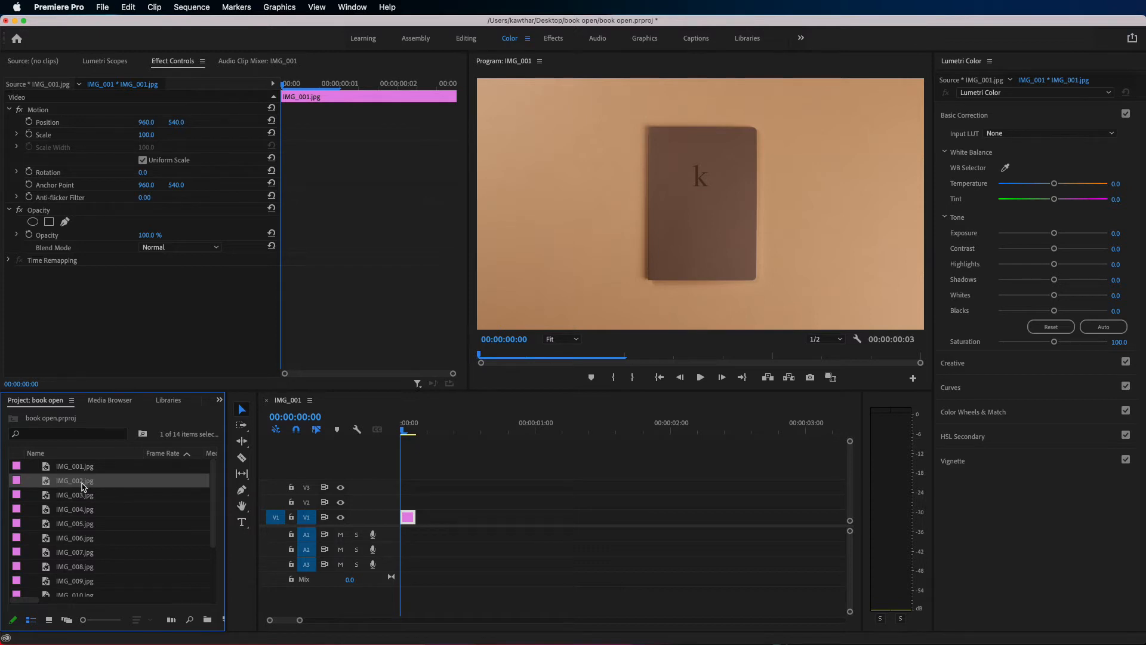
{"action": "scroll", "coordinate": [85, 508], "scroll_direction": "down", "scroll_amount": 5}
{"action": "left_click", "coordinate": [81, 570], "text": "shift"}
{"action": "left_click_drag", "start_coordinate": [60, 571], "coordinate": [519, 503]}
{"action": "left_click_drag", "start_coordinate": [678, 484], "coordinate": [424, 519]}
Step: Play the stop-motion sequence from the start and scrub through it to the IMG_008.jpg frame
{"action": "left_click", "coordinate": [402, 428]}
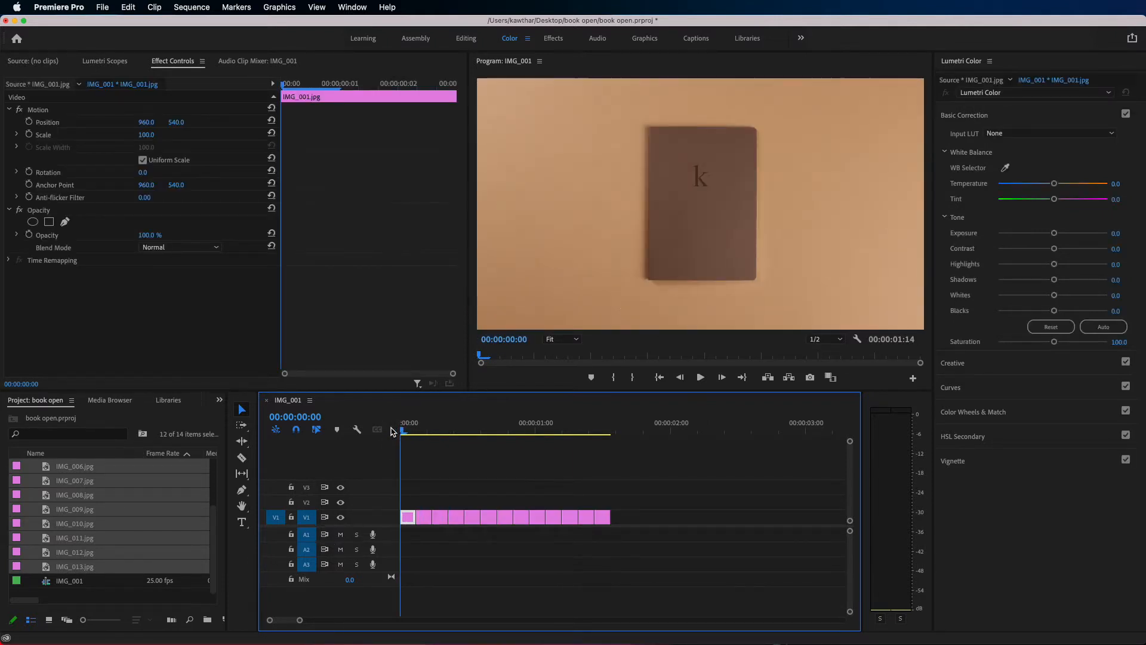
{"action": "key", "text": "space"}
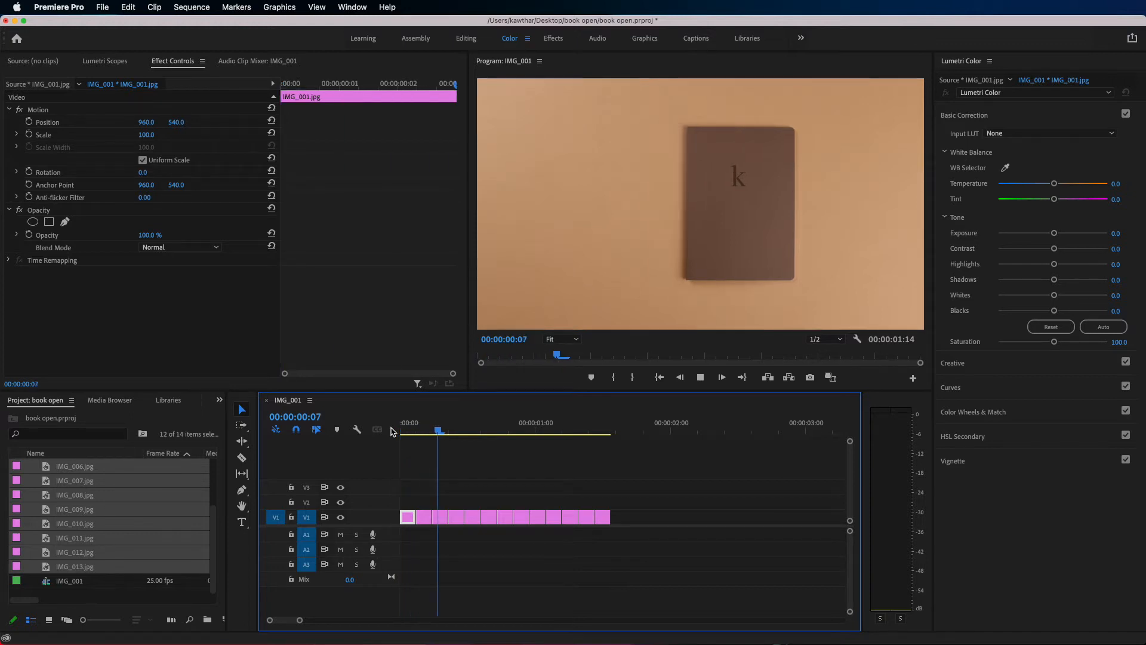
{"action": "key", "text": "space"}
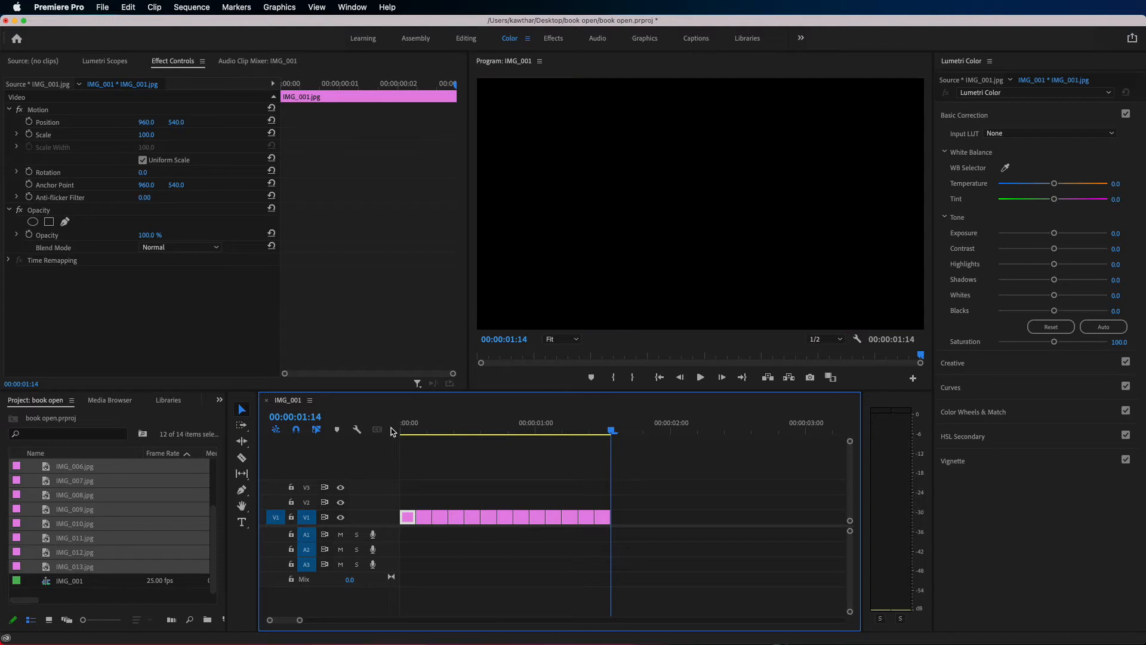
{"action": "left_click_drag", "start_coordinate": [418, 427], "coordinate": [515, 430]}
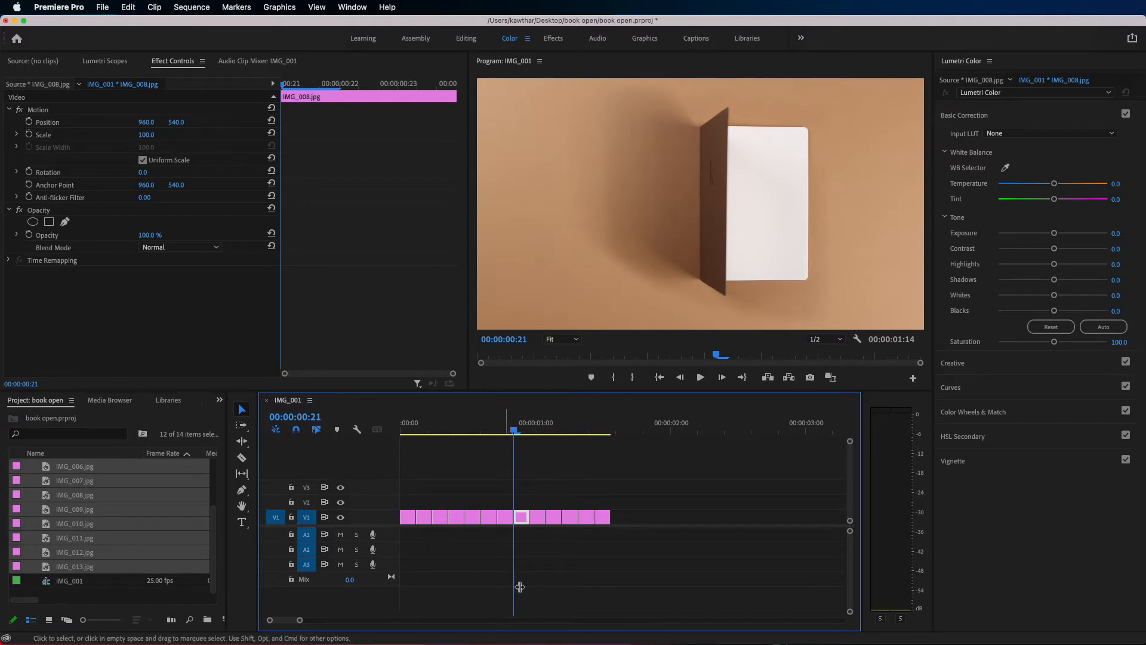
{"action": "left_click", "coordinate": [534, 557]}
{"action": "left_click", "coordinate": [423, 431]}
{"action": "left_click_drag", "start_coordinate": [424, 434], "coordinate": [525, 432]}
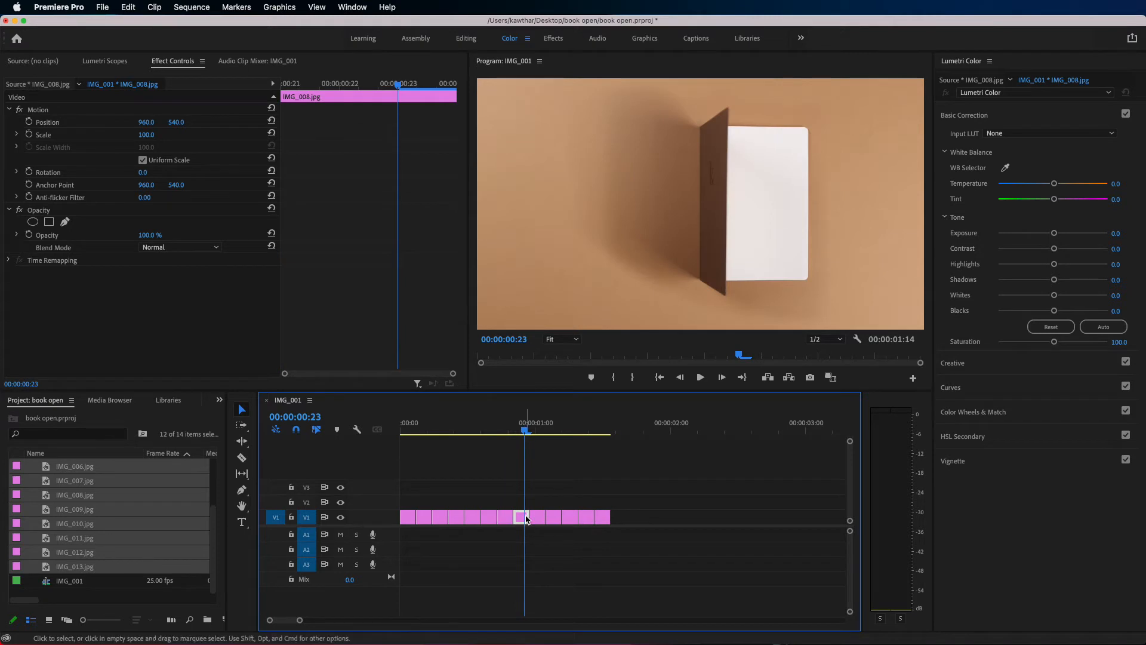
Step: Delete the IMG_008.jpg clip from track V1 and close the gap it leaves
{"action": "left_click", "coordinate": [526, 518]}
{"action": "key", "text": "Delete"}
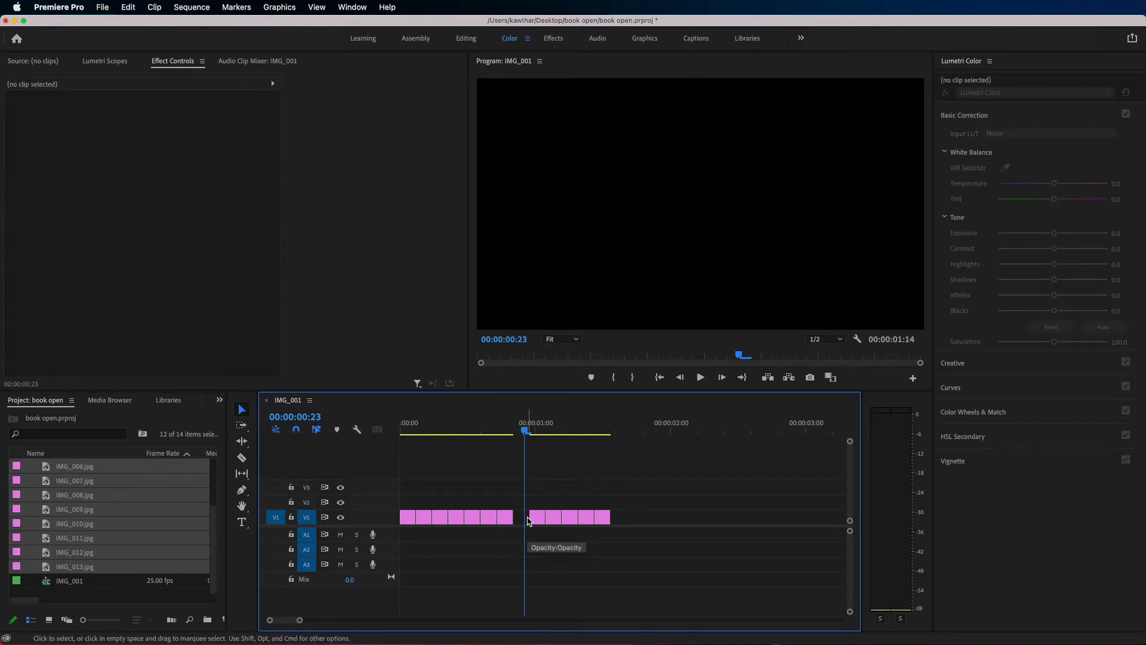
{"action": "mouse_move", "coordinate": [522, 431]}
{"action": "left_mouse_down"}
{"action": "mouse_move", "coordinate": [534, 437]}
{"action": "mouse_move", "coordinate": [503, 434]}
{"action": "left_mouse_up"}
{"action": "left_click", "coordinate": [520, 517]}
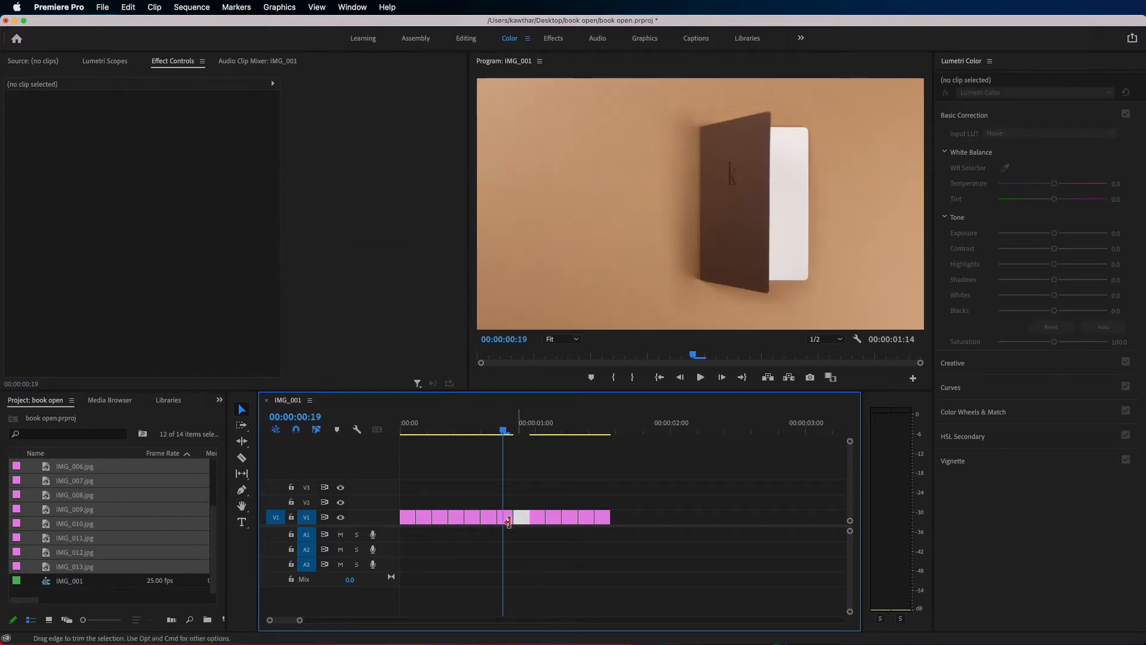
{"action": "key", "text": "Delete"}
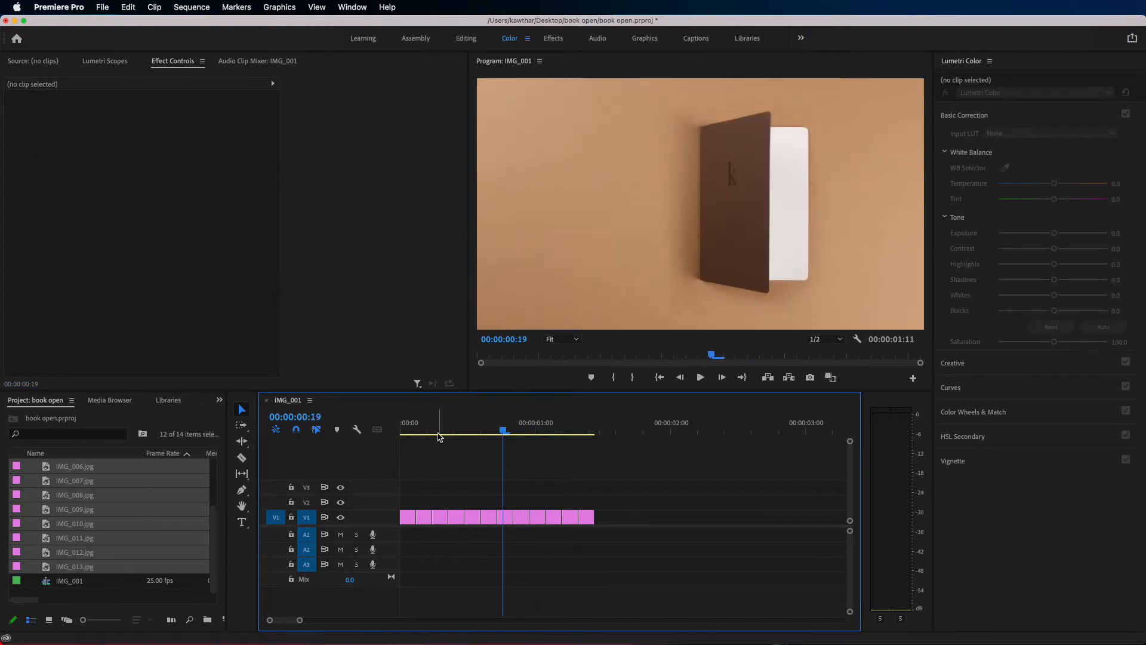
Step: Undo the gap closing and the deletion of the IMG_008.jpg clip on track V1
{"action": "left_click_drag", "start_coordinate": [501, 430], "coordinate": [573, 430]}
{"action": "key", "text": "super+z"}
{"action": "key", "text": "super+z"}
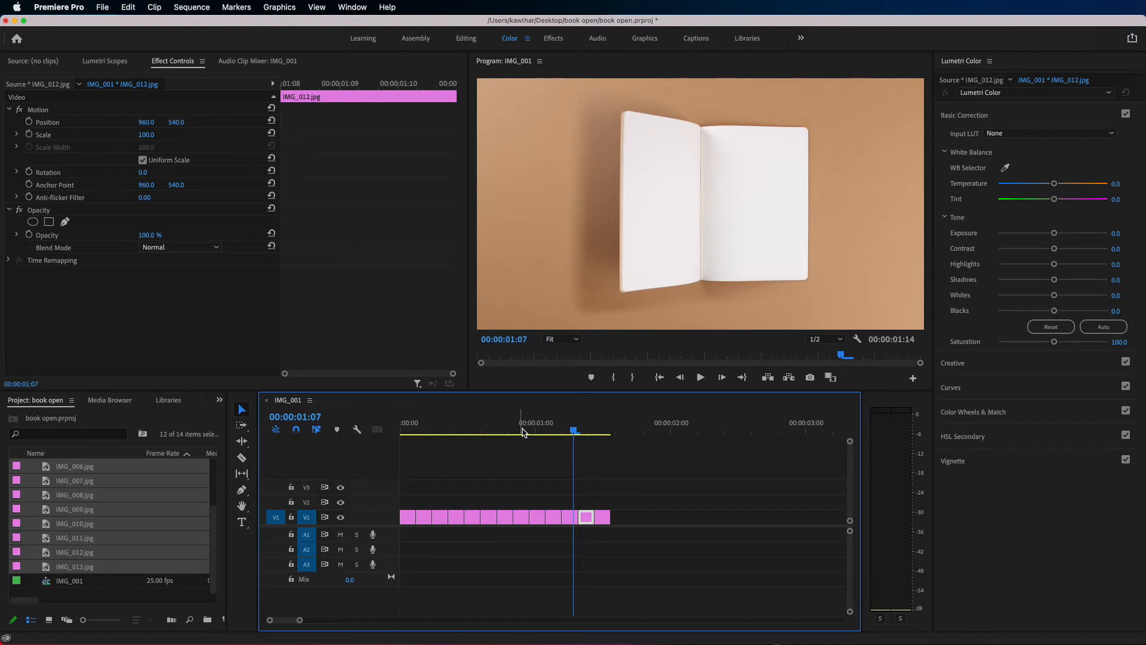
Step: Extend the end of the final IMG_013.jpg clip to 00:00:03:00 and return the playhead to the sequence start
{"action": "left_click_drag", "start_coordinate": [505, 430], "coordinate": [609, 435]}
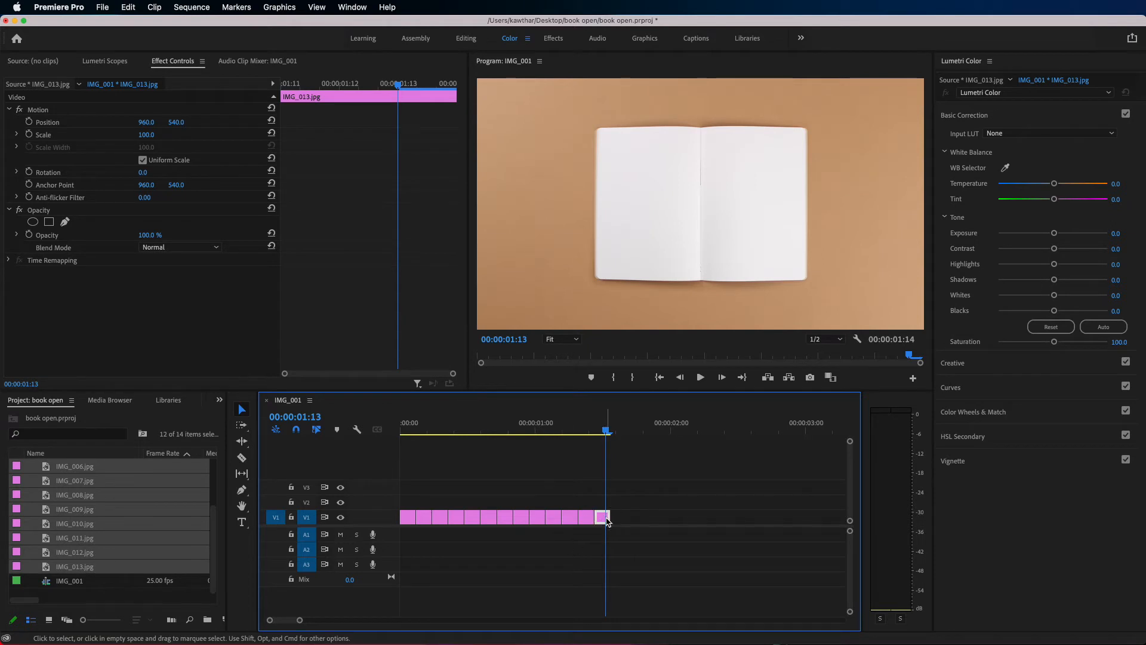
{"action": "left_click_drag", "start_coordinate": [609, 517], "coordinate": [804, 512]}
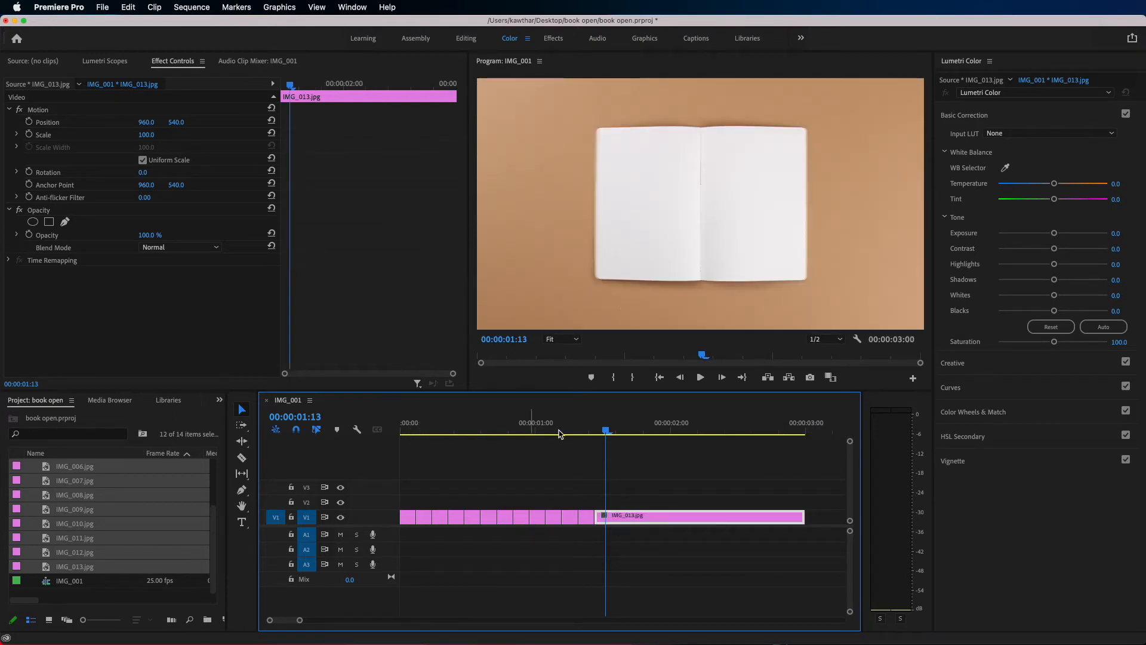
{"action": "left_click_drag", "start_coordinate": [404, 427], "coordinate": [266, 442]}
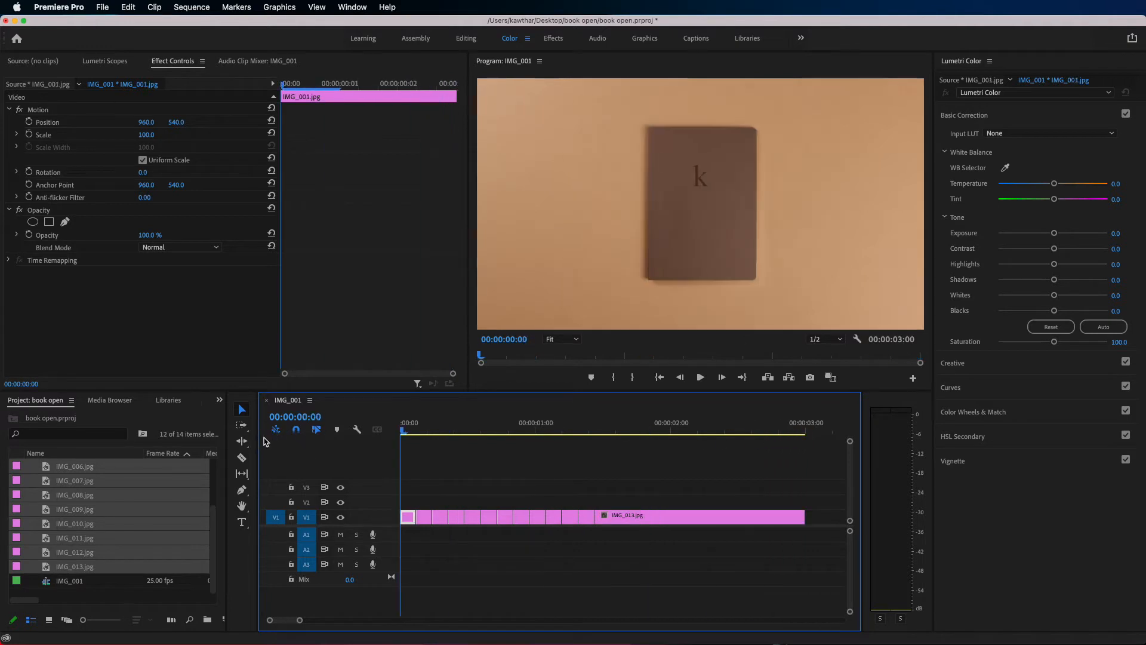
Step: Group all project items, including the IMG_001 sequence, in a new bin named img and collapse the bin
{"action": "scroll", "coordinate": [60, 538], "scroll_direction": "up", "scroll_amount": 3}
{"action": "left_click", "coordinate": [75, 468]}
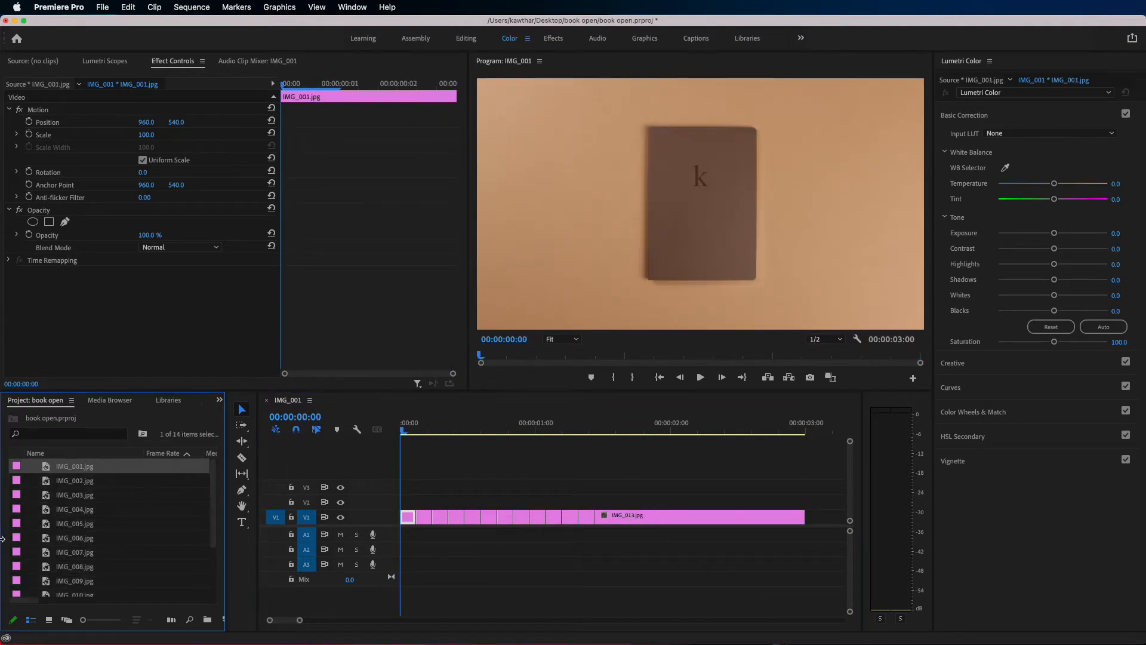
{"action": "key", "text": "super+a"}
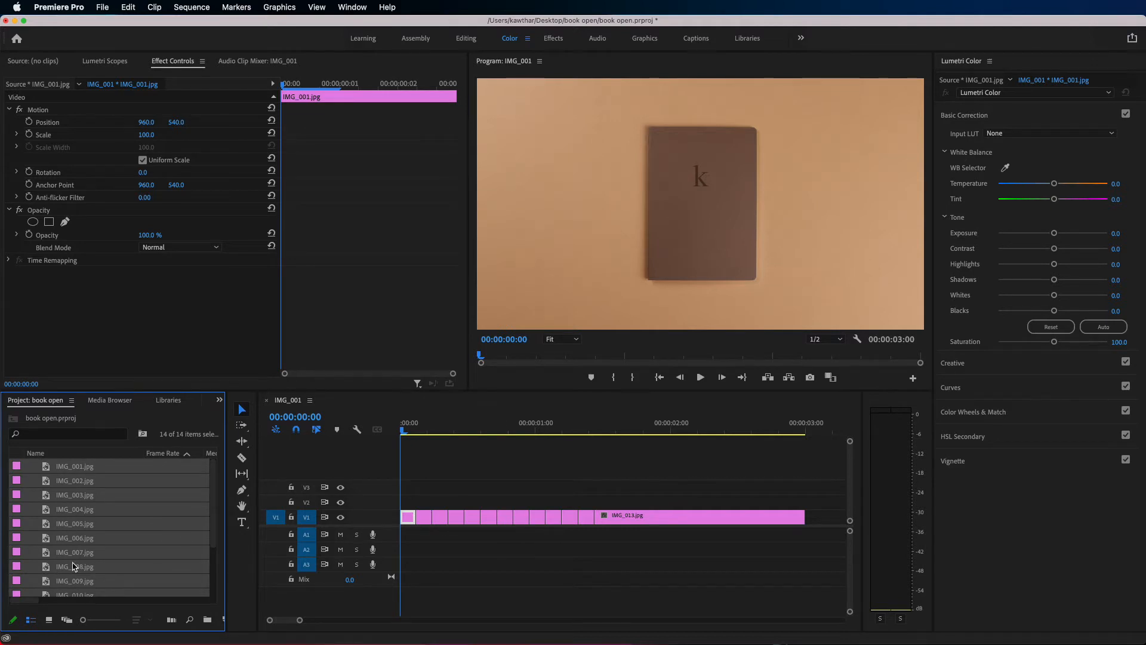
{"action": "scroll", "coordinate": [74, 565], "scroll_direction": "down", "scroll_amount": 3}
{"action": "scroll", "coordinate": [78, 559], "scroll_direction": "right", "scroll_amount": 3}
{"action": "scroll", "coordinate": [65, 603], "scroll_direction": "left", "scroll_amount": 3}
{"action": "left_click", "coordinate": [53, 599]}
{"action": "key", "text": "super+a"}
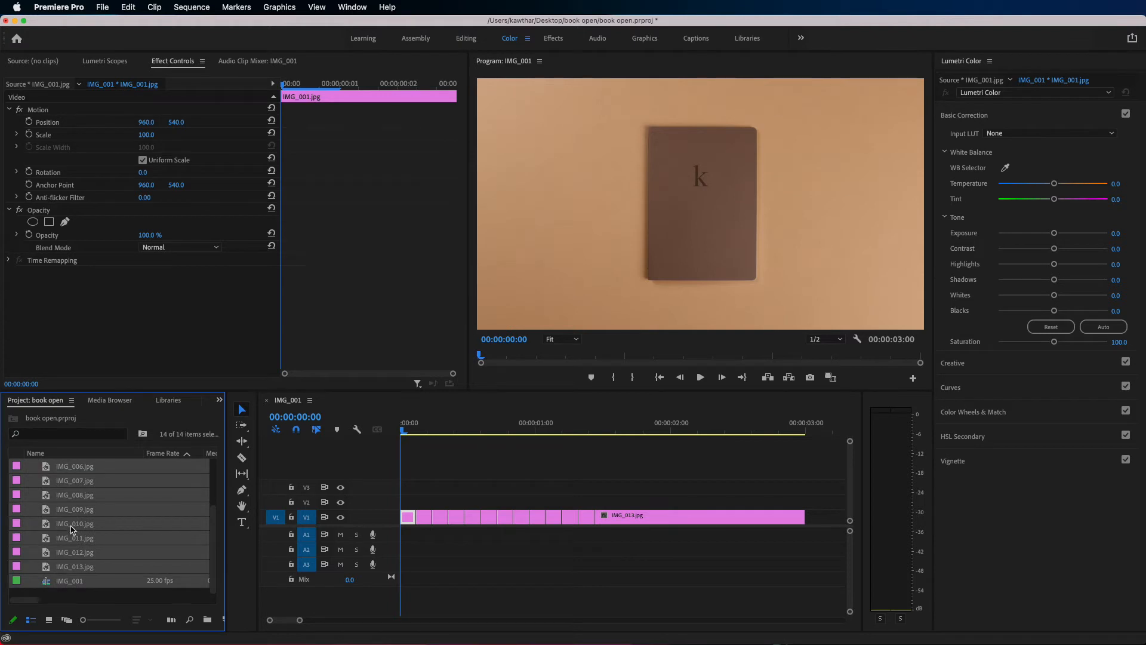
{"action": "left_click", "coordinate": [207, 619]}
{"action": "key", "text": "BackSpace"}
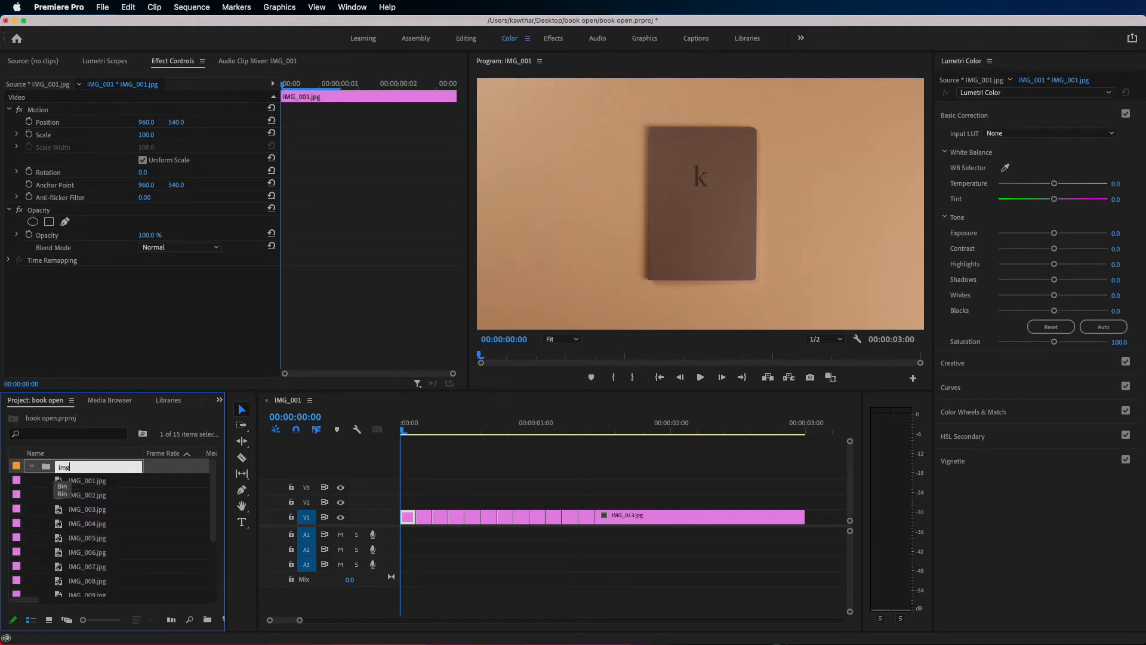
{"action": "type", "text": "img"}
{"action": "key", "text": "Tab"}
{"action": "left_click", "coordinate": [32, 466]}
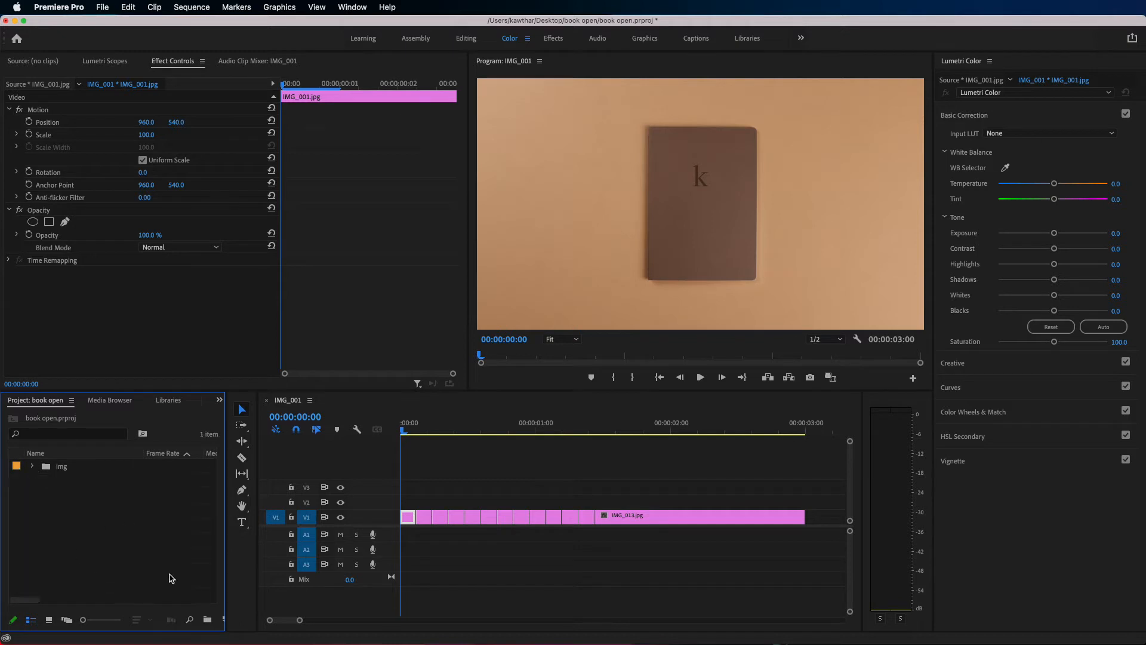
Step: Create a bin named audio and import book move.mp3, book open.mp3 and the Unforgotten Old Times music file into it
{"action": "left_click", "coordinate": [207, 620]}
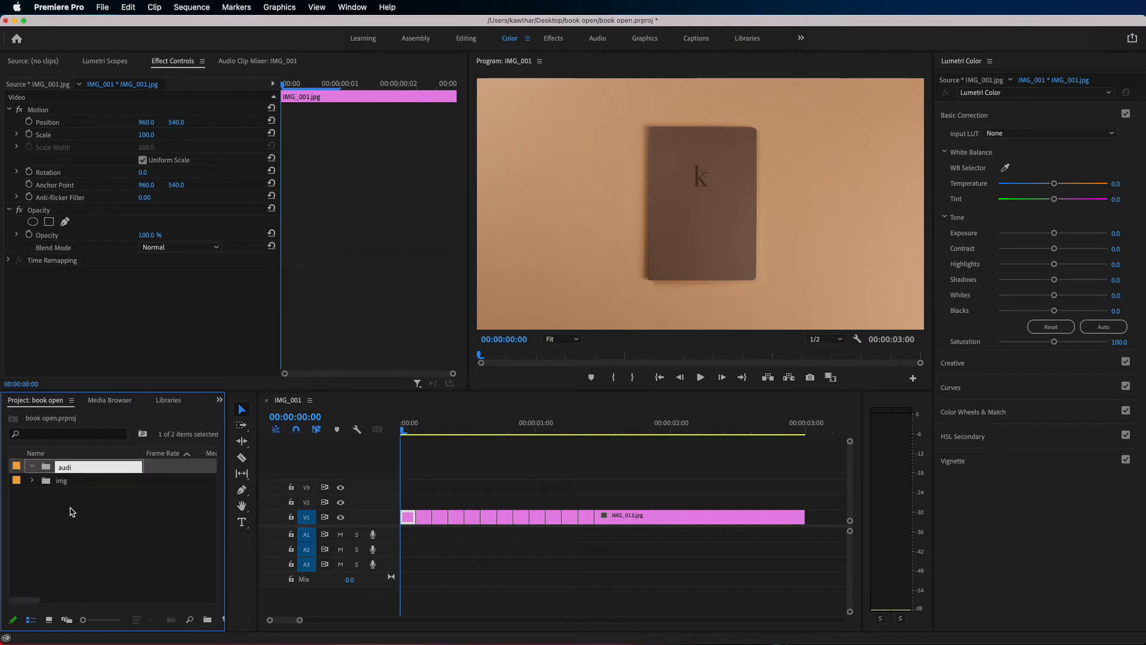
{"action": "left_click", "coordinate": [70, 511]}
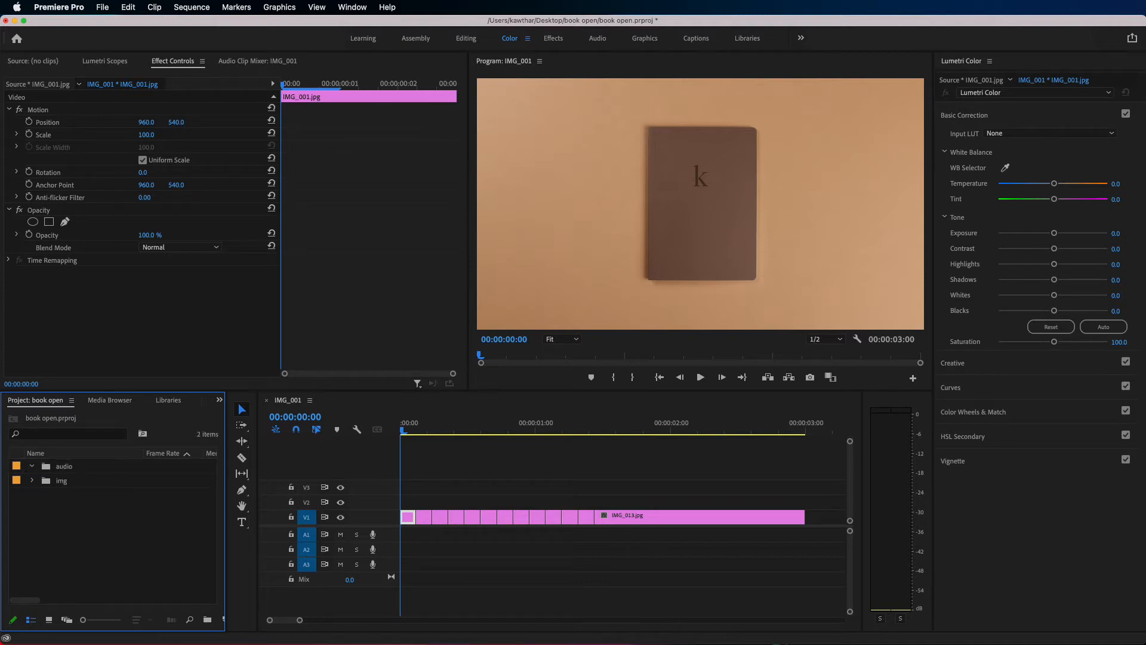
{"action": "double_click", "coordinate": [141, 572]}
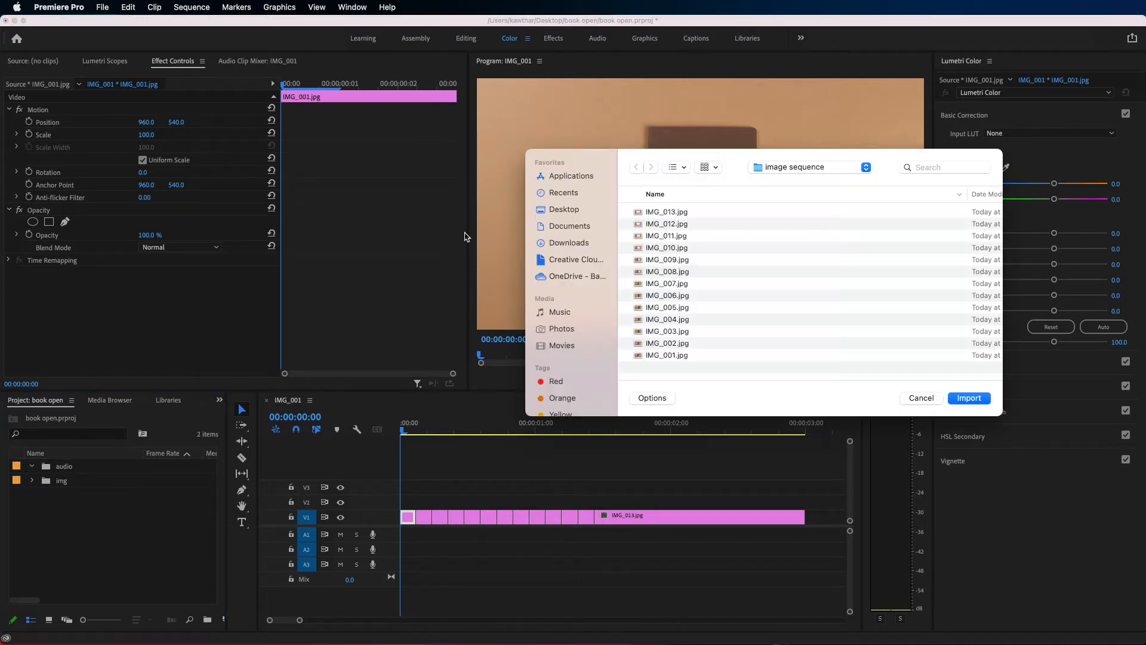
{"action": "left_click", "coordinate": [771, 170]}
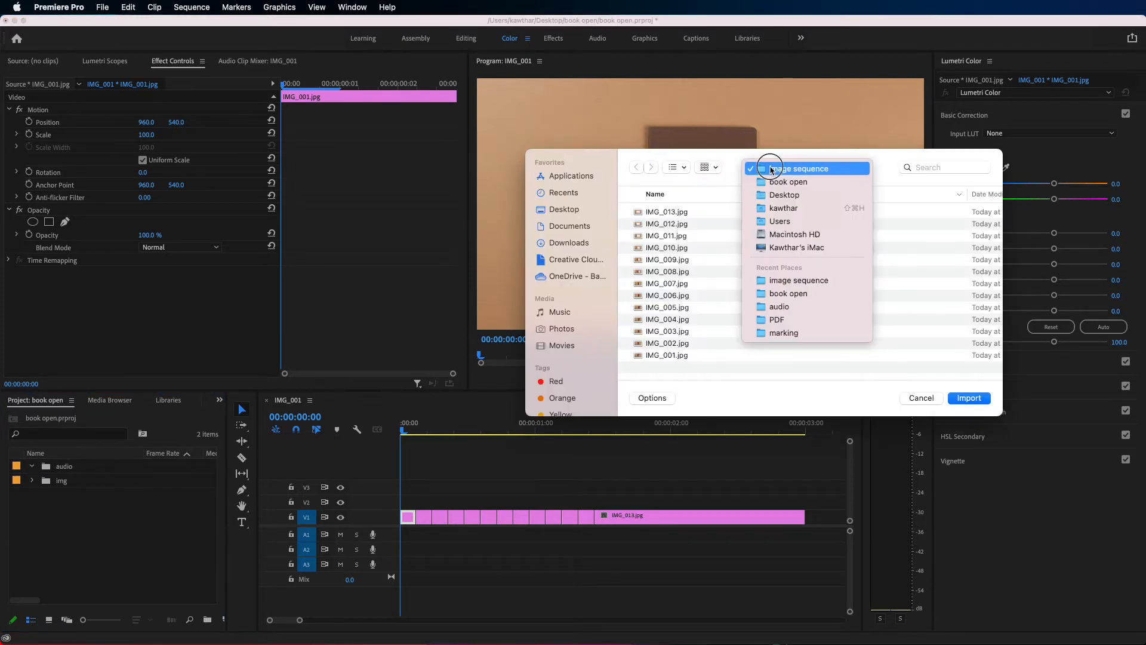
{"action": "left_click", "coordinate": [789, 307]}
{"action": "left_click_drag", "start_coordinate": [687, 263], "coordinate": [658, 195]}
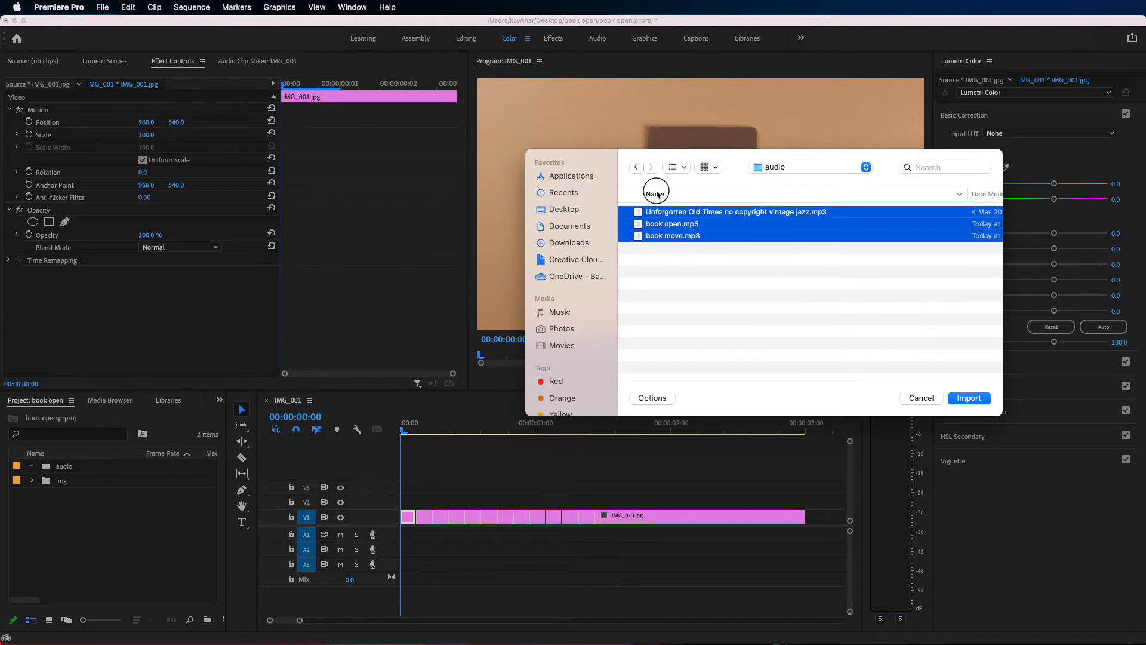
{"action": "left_click", "coordinate": [980, 399]}
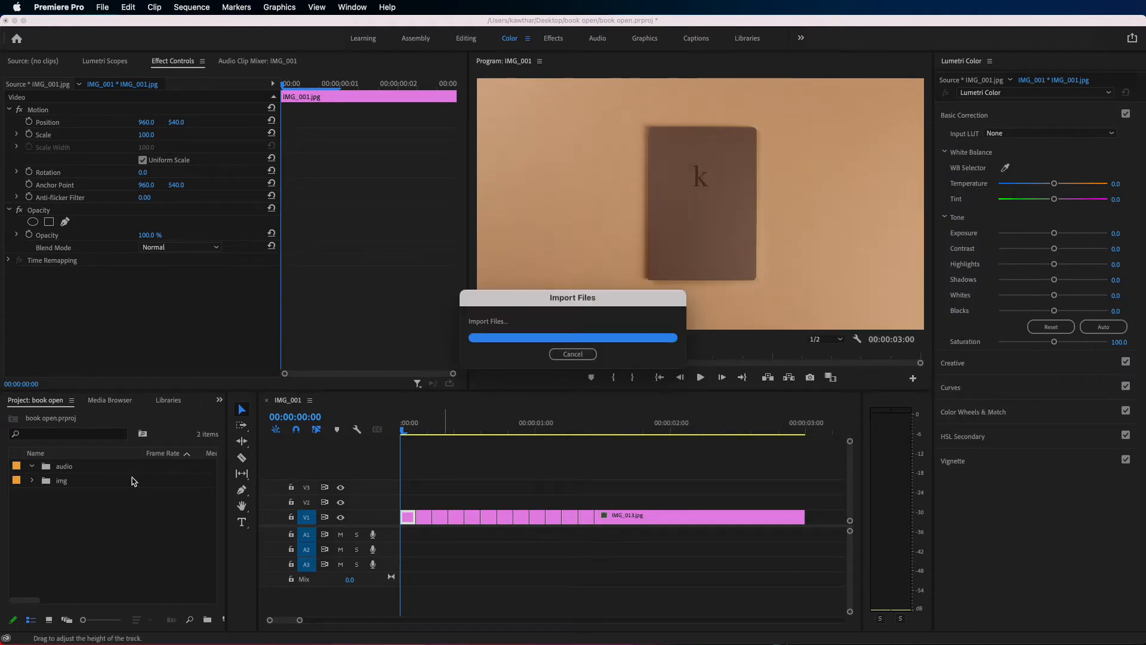
{"action": "left_click_drag", "start_coordinate": [76, 497], "coordinate": [62, 470]}
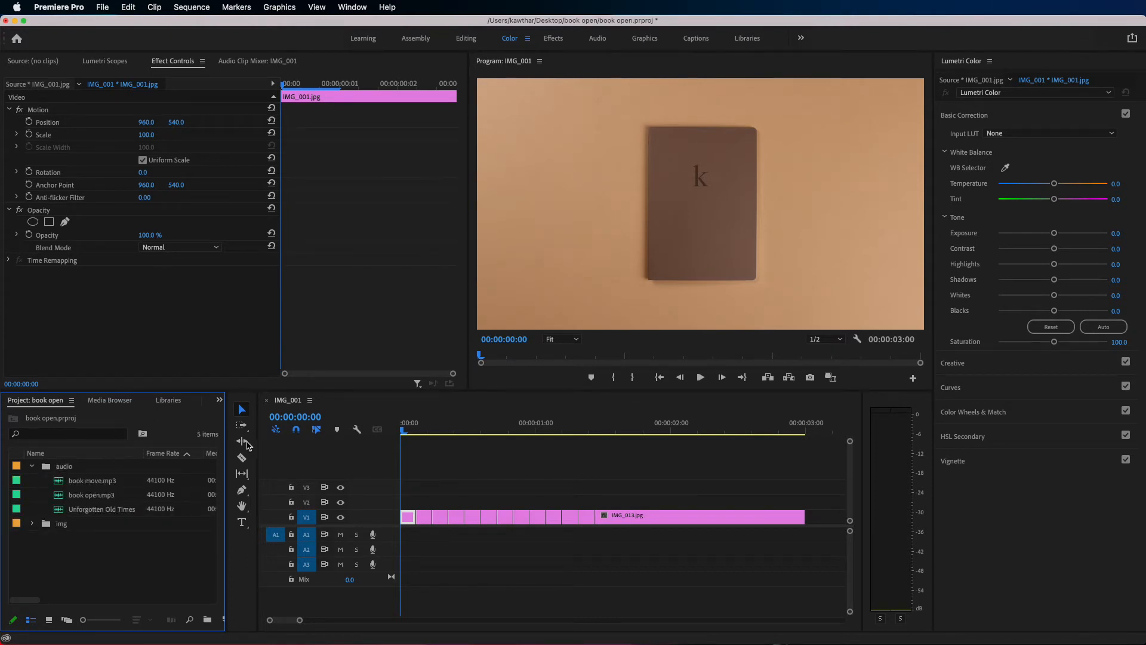
Step: Place book move.mp3 at the start of audio track A1 and expand the track to show its waveform
{"action": "left_click", "coordinate": [118, 499]}
{"action": "left_click_drag", "start_coordinate": [405, 431], "coordinate": [562, 459]}
{"action": "left_click_drag", "start_coordinate": [476, 463], "coordinate": [612, 475]}
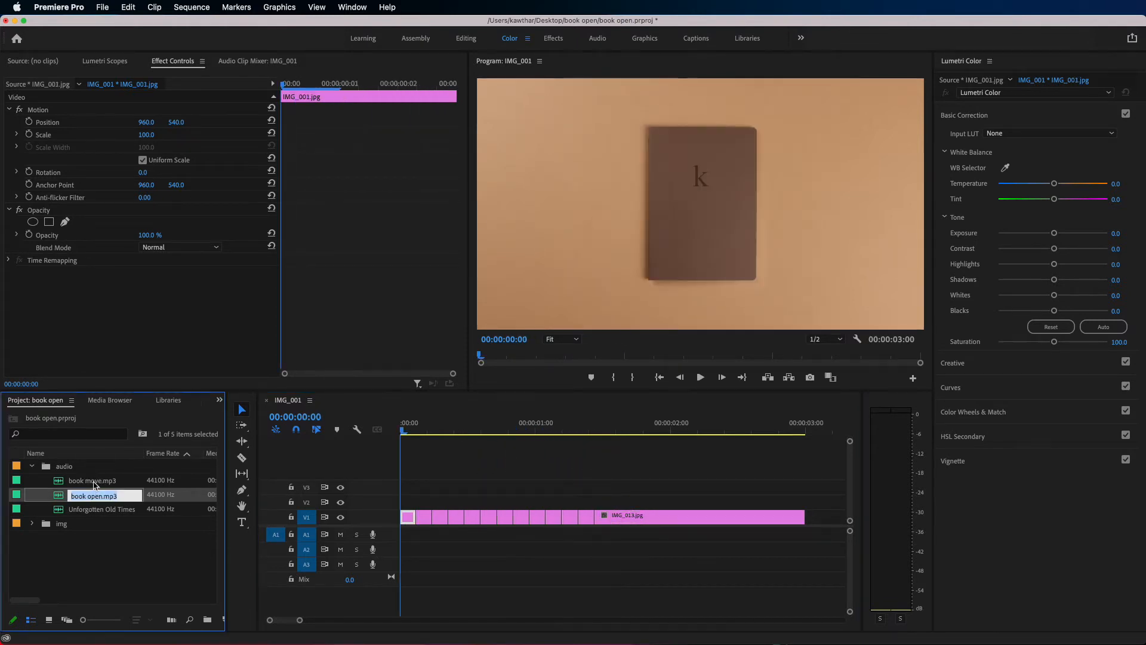
{"action": "left_click", "coordinate": [95, 481]}
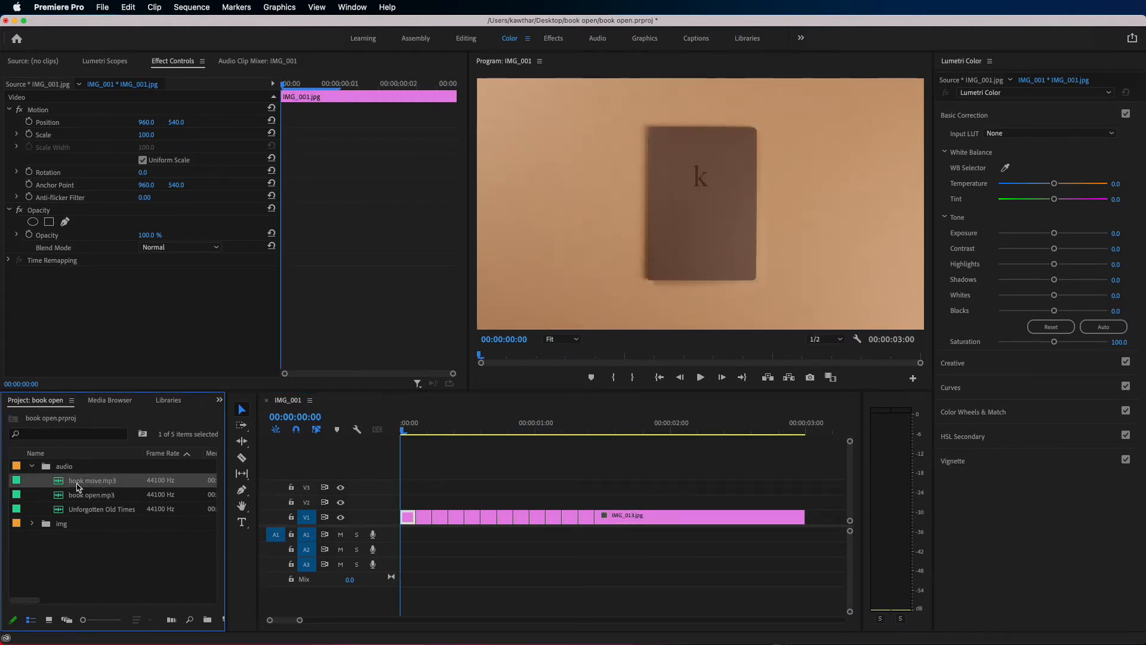
{"action": "left_click_drag", "start_coordinate": [82, 487], "coordinate": [394, 537]}
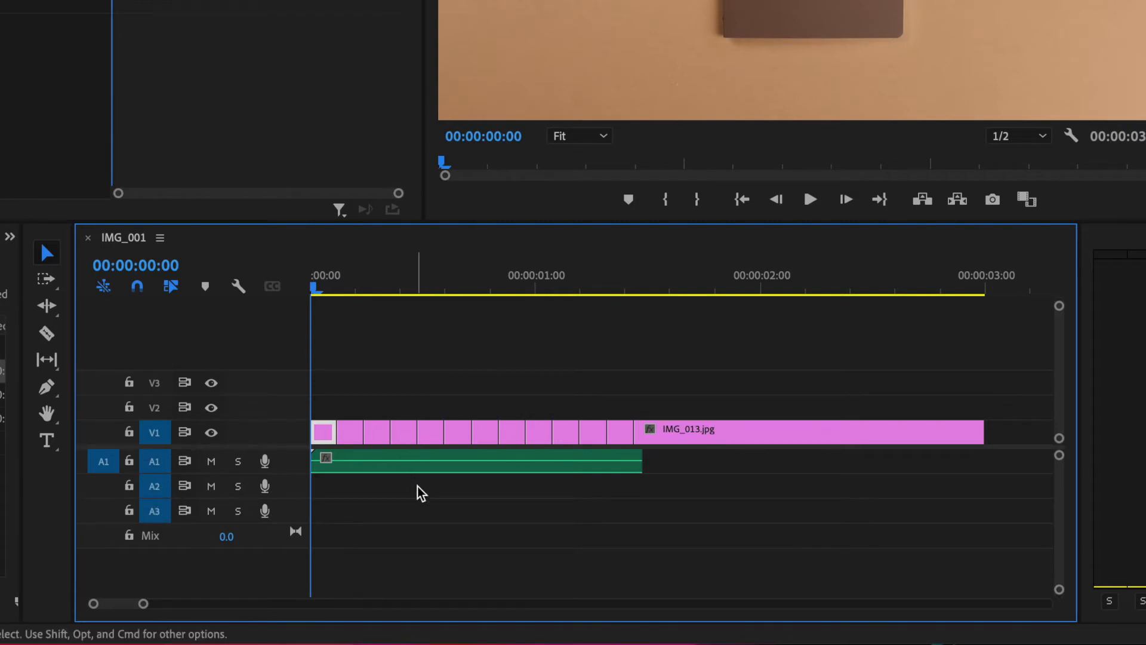
{"action": "left_click_drag", "start_coordinate": [144, 606], "coordinate": [131, 604]}
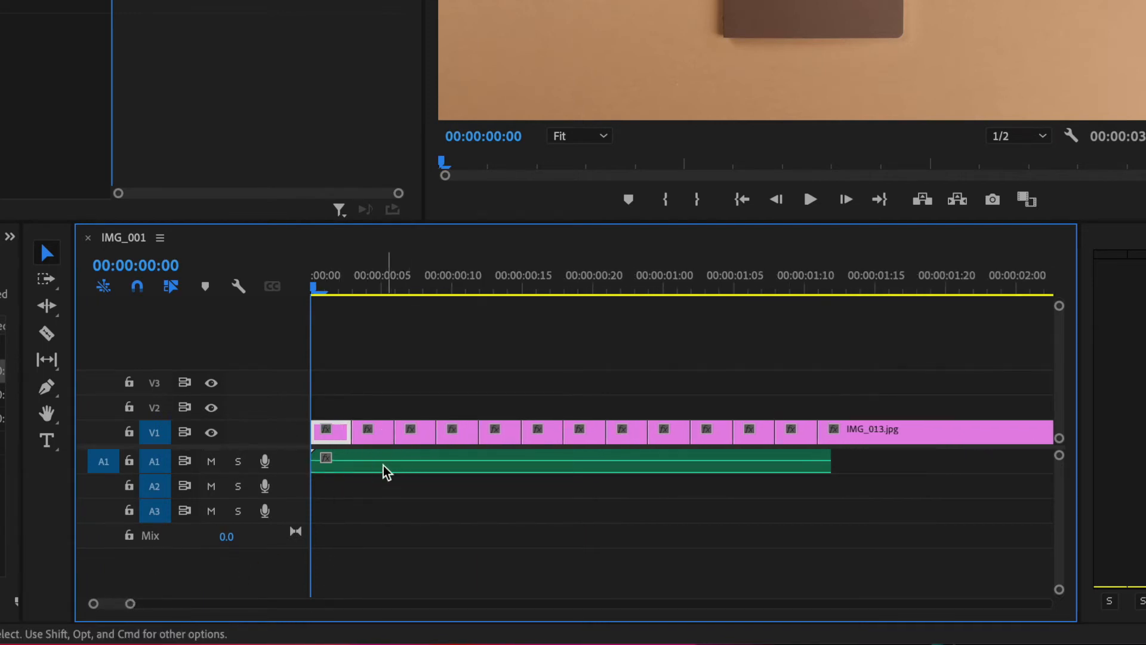
{"action": "double_click", "coordinate": [292, 468]}
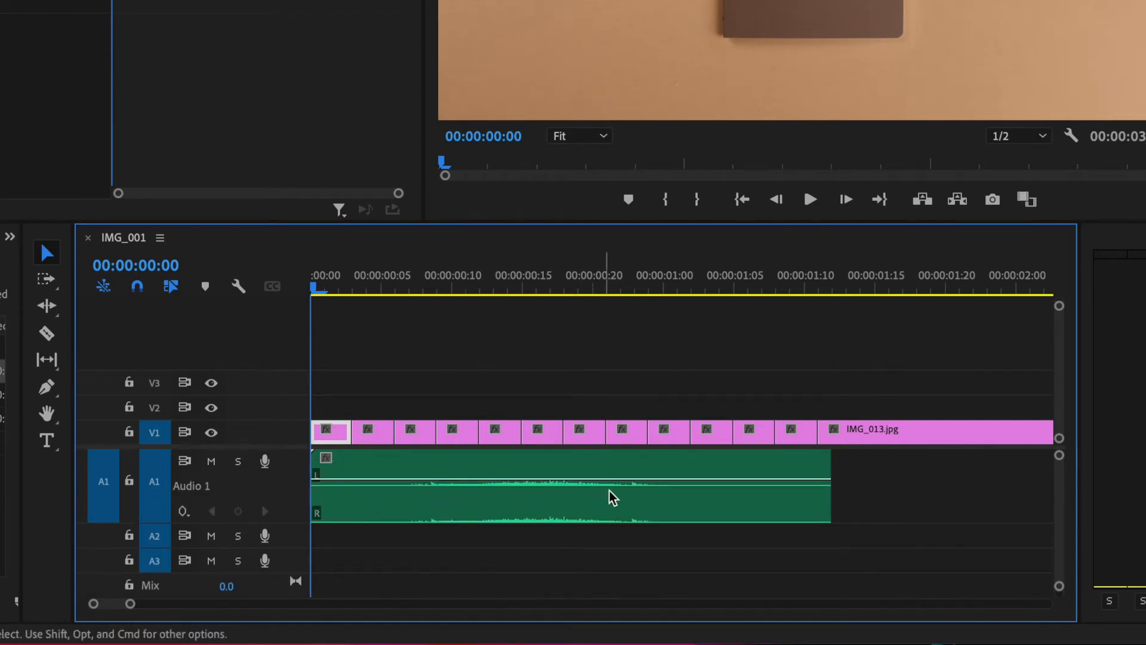
Step: Play the sequence with its sound, then trim the start of the book move.mp3 clip to 00:00:00:06
{"action": "key", "text": "space"}
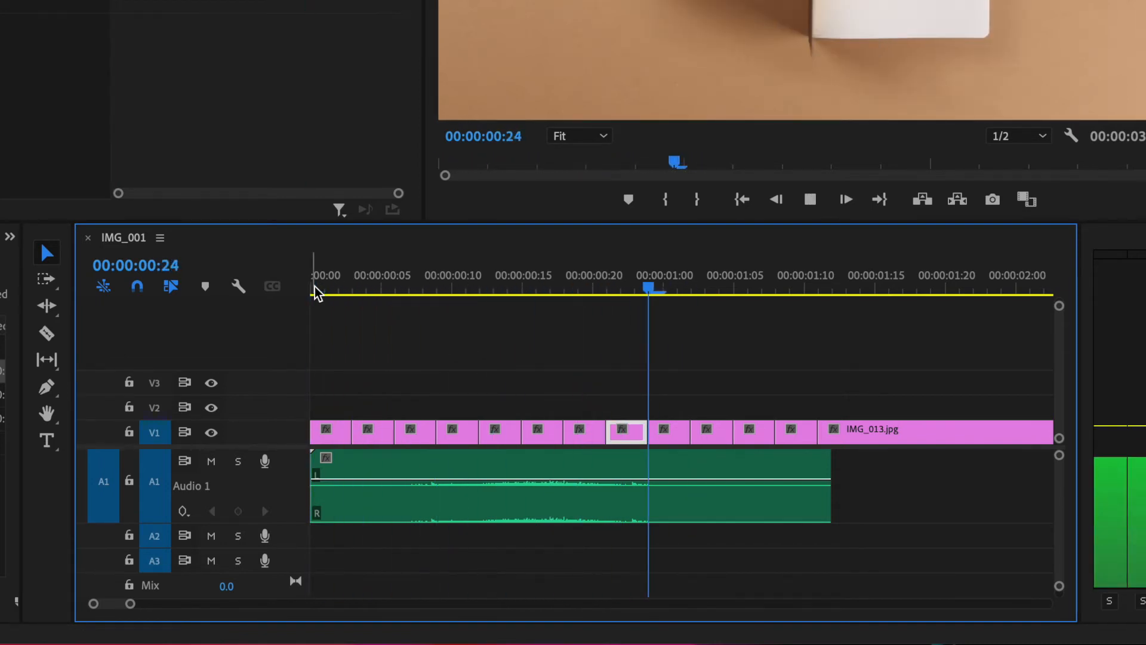
{"action": "key", "text": "space"}
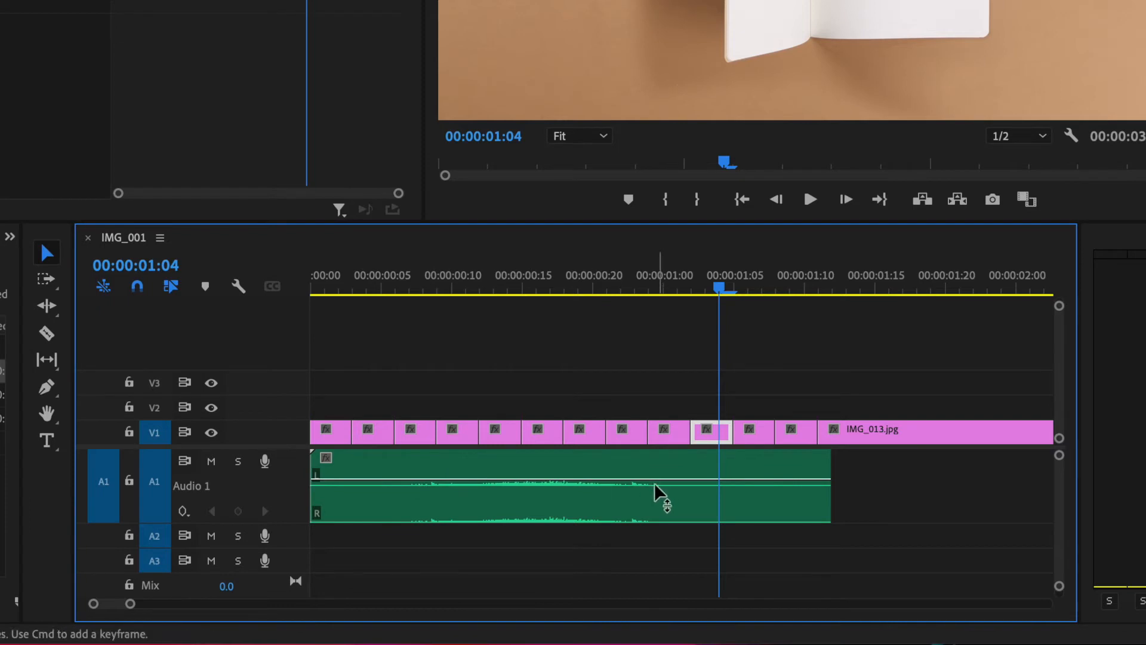
{"action": "left_click", "coordinate": [395, 289]}
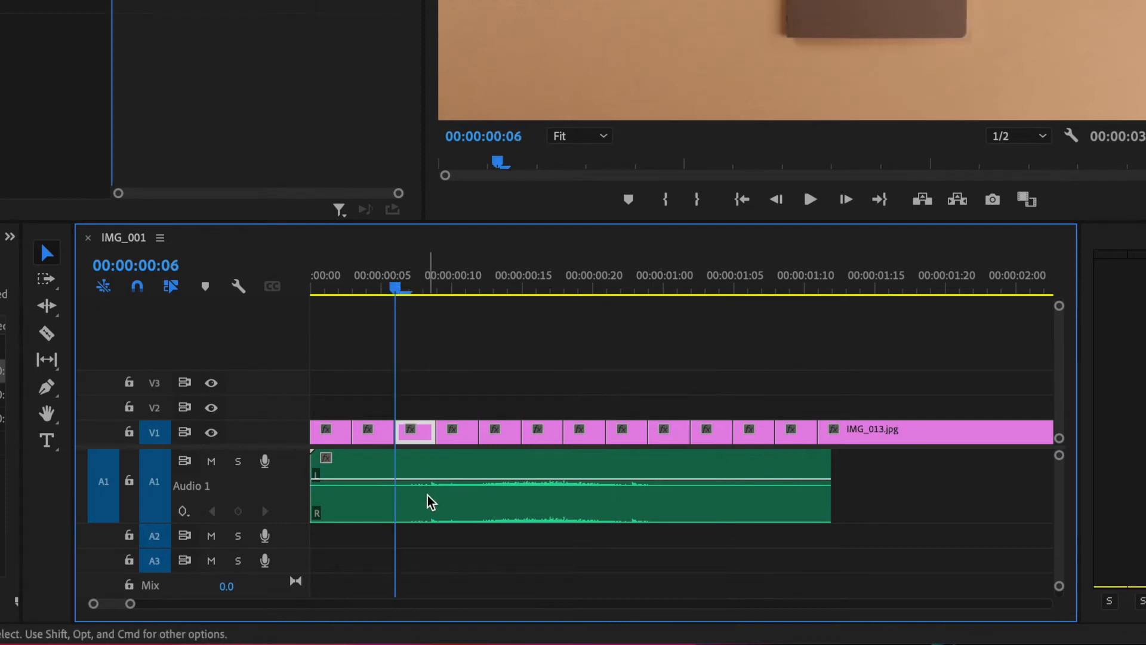
{"action": "left_click_drag", "start_coordinate": [317, 466], "coordinate": [397, 469]}
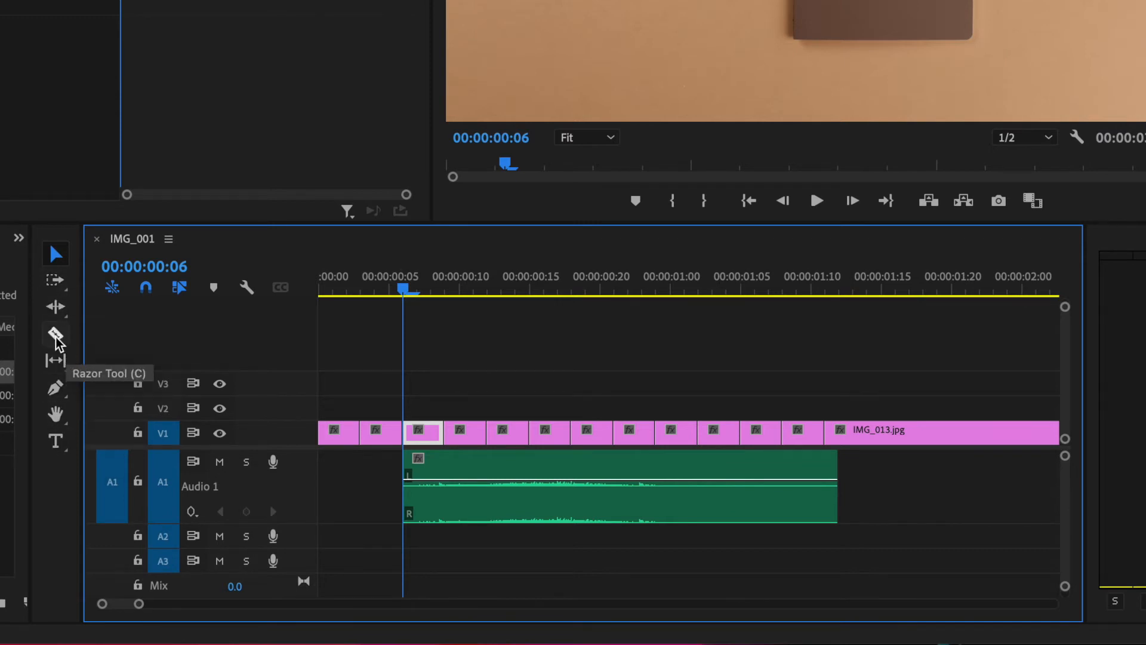
Step: Split the book move.mp3 clip at 00:00:01:02 with the Razor Tool and delete the silent end piece
{"action": "left_click", "coordinate": [56, 338]}
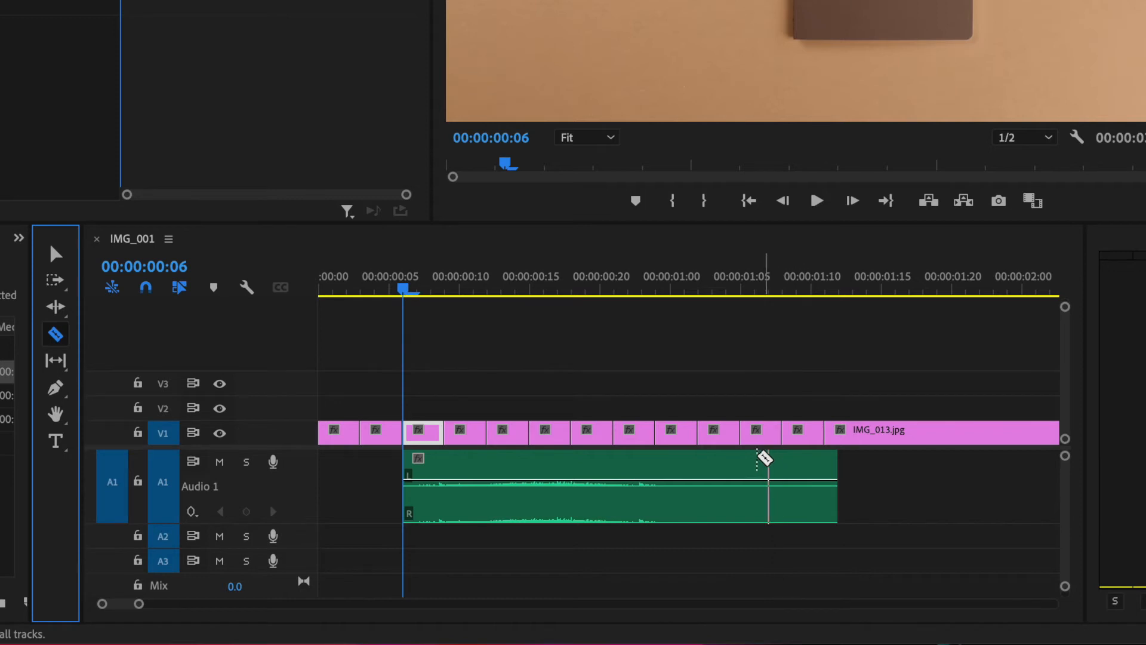
{"action": "left_click", "coordinate": [698, 468]}
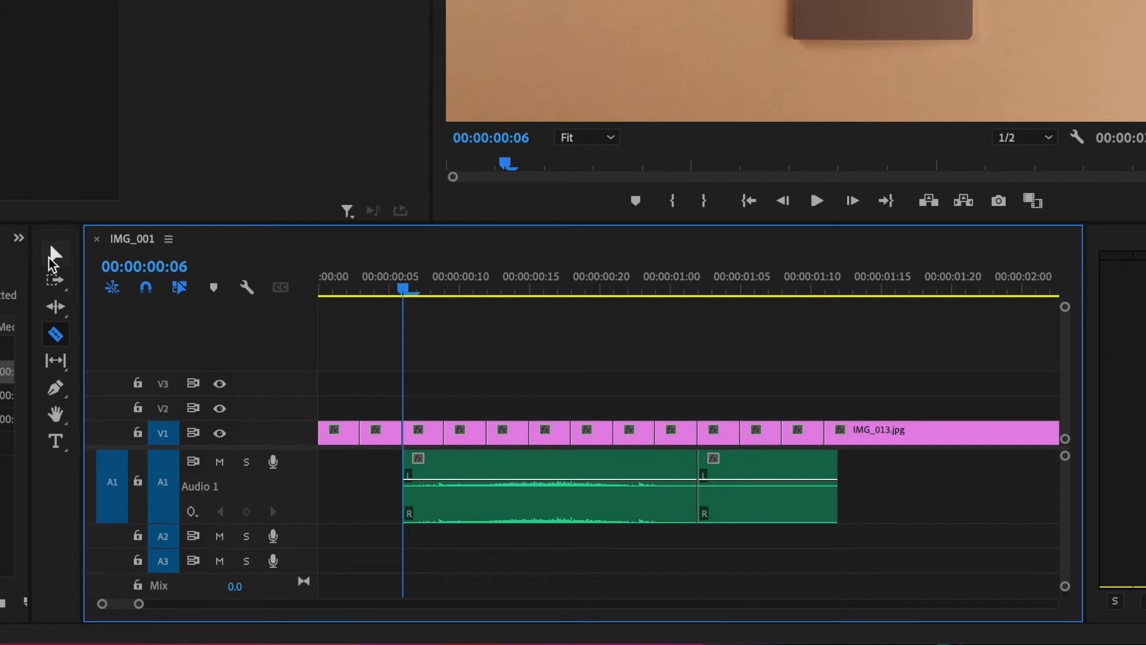
{"action": "left_click", "coordinate": [56, 253]}
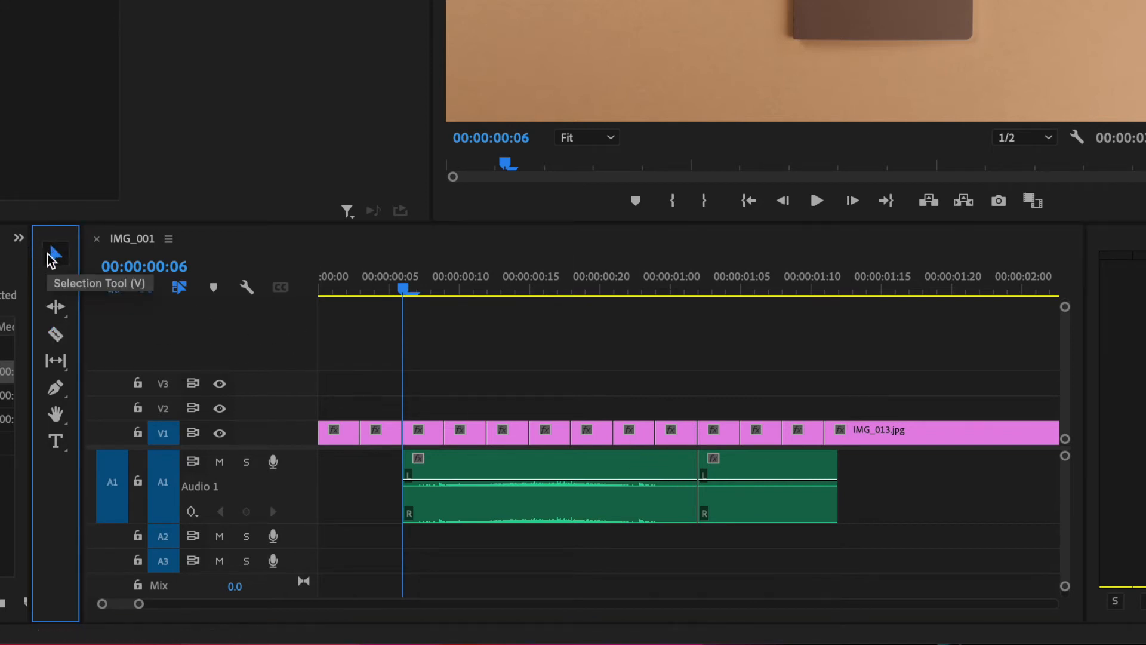
{"action": "left_click", "coordinate": [792, 478]}
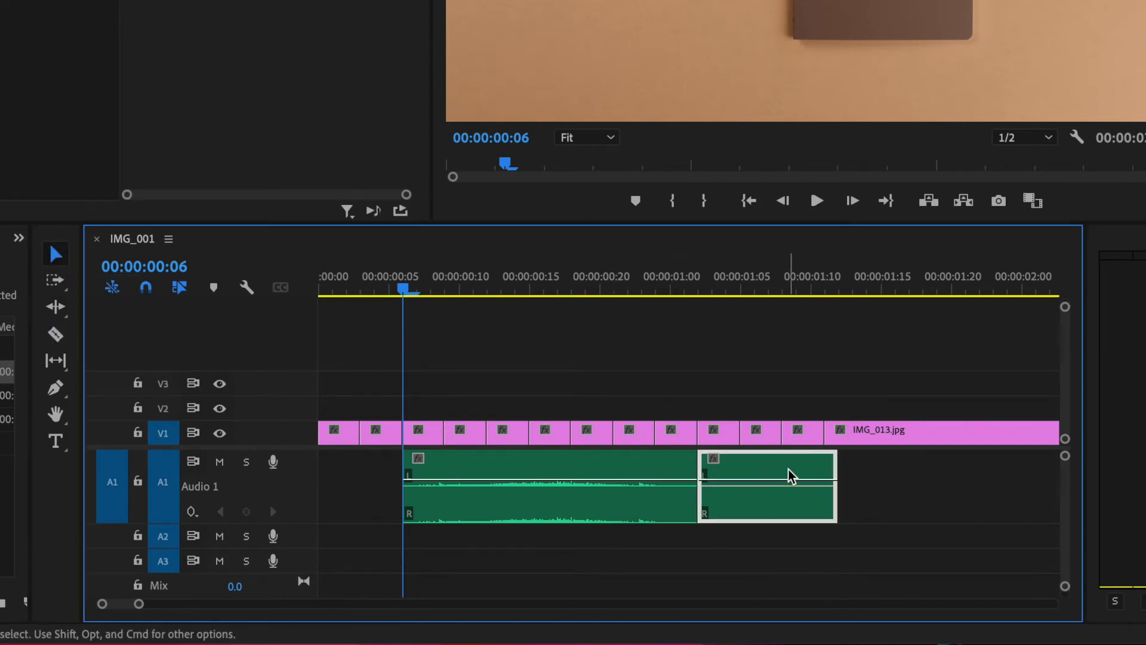
{"action": "key", "text": "Delete"}
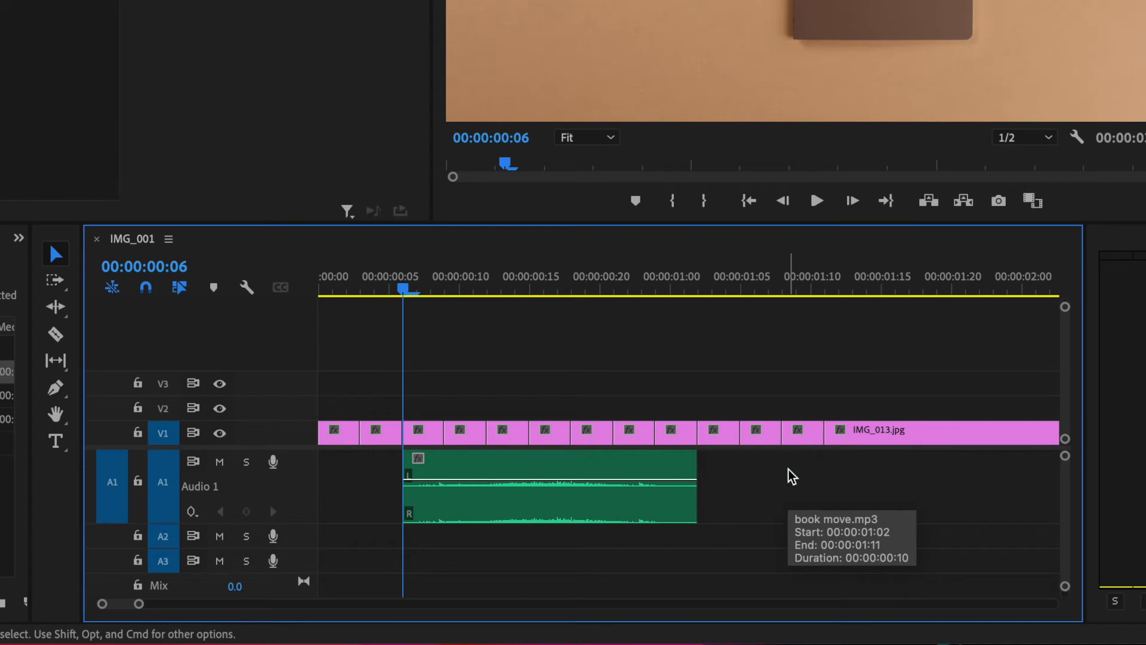
Step: Move the trimmed book move.mp3 clip to the start of track A1 and play the sequence from the beginning
{"action": "left_click_drag", "start_coordinate": [425, 502], "coordinate": [373, 474]}
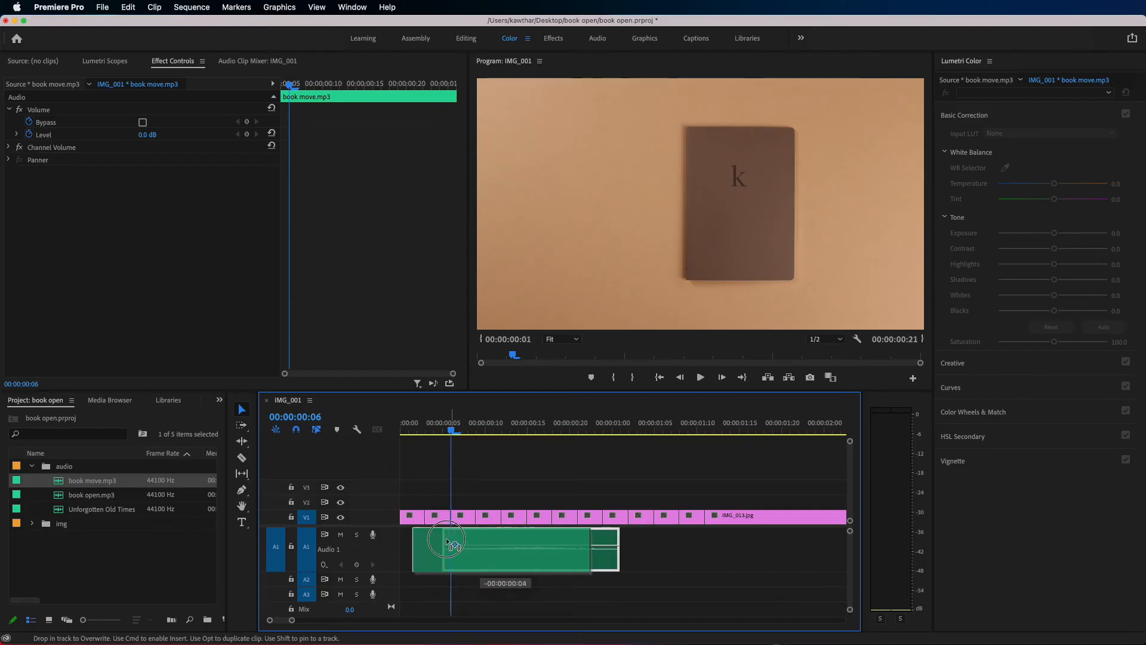
{"action": "left_click_drag", "start_coordinate": [433, 543], "coordinate": [433, 541]}
{"action": "left_click", "coordinate": [408, 425]}
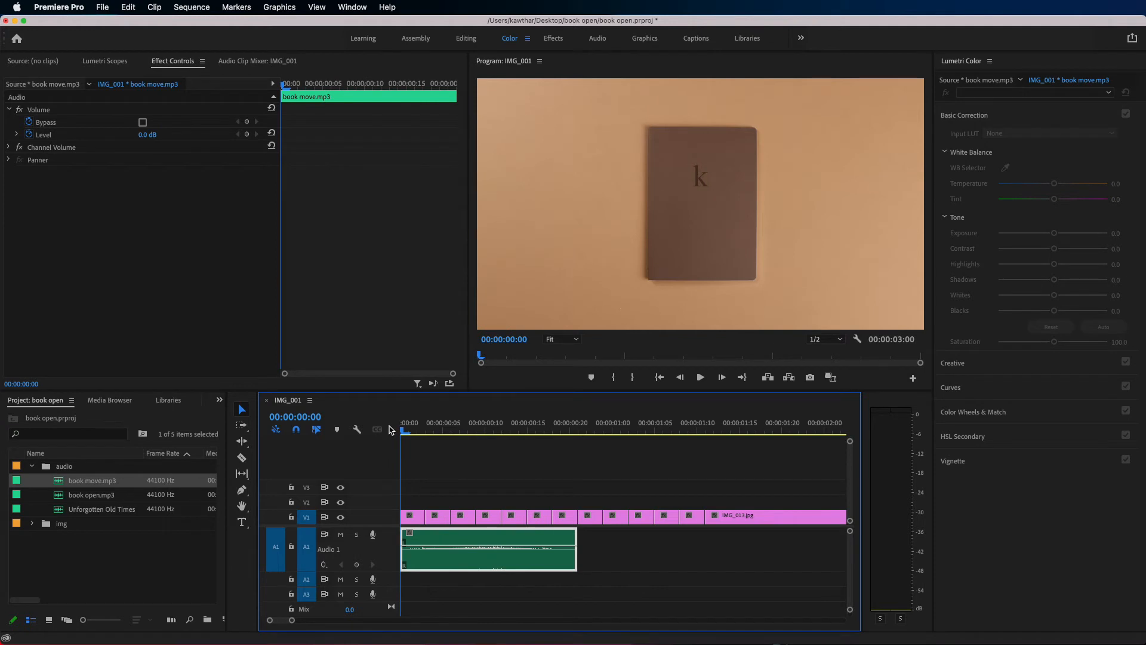
{"action": "key", "text": "space"}
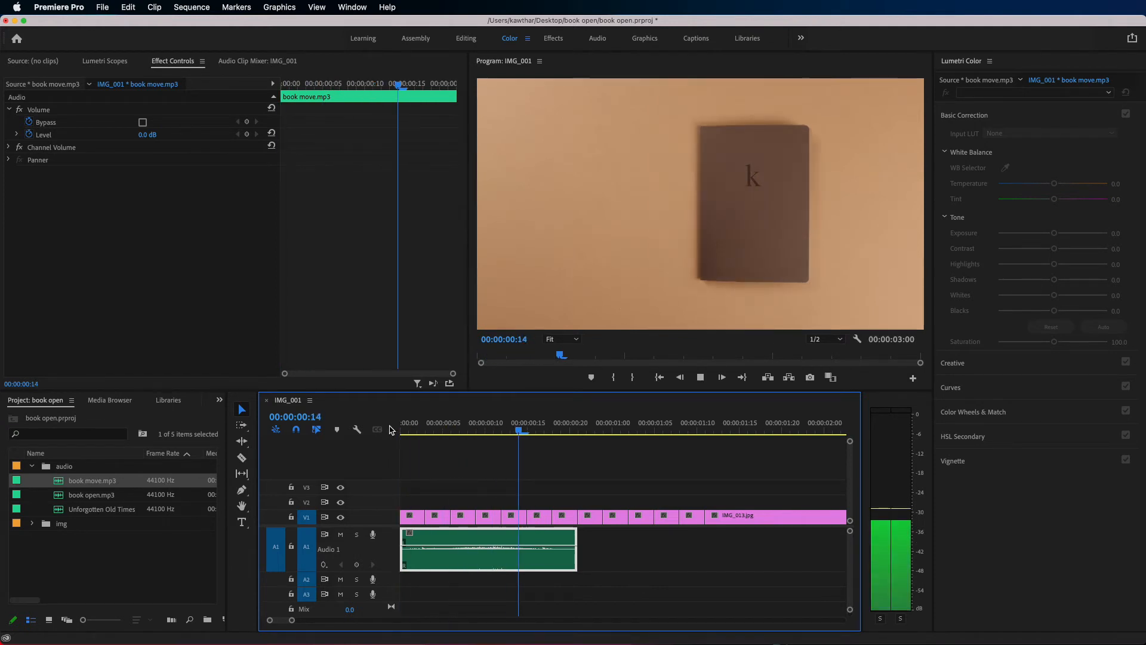
{"action": "key", "text": "space"}
{"action": "key", "text": "Home"}
{"action": "key", "text": "space"}
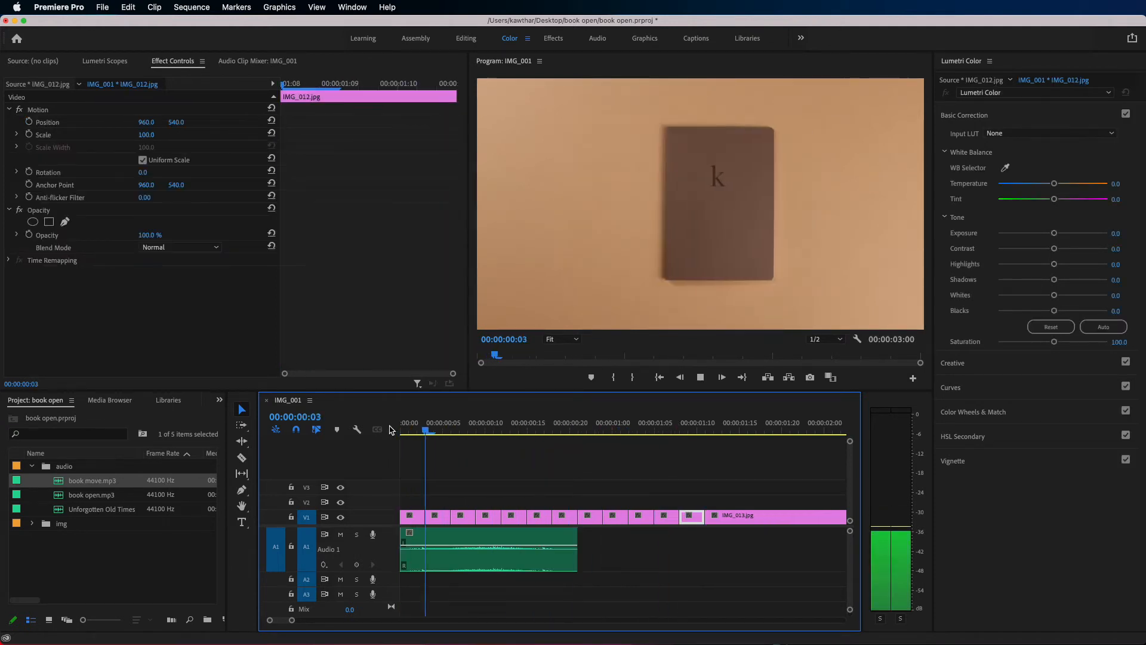
{"action": "key", "text": "space"}
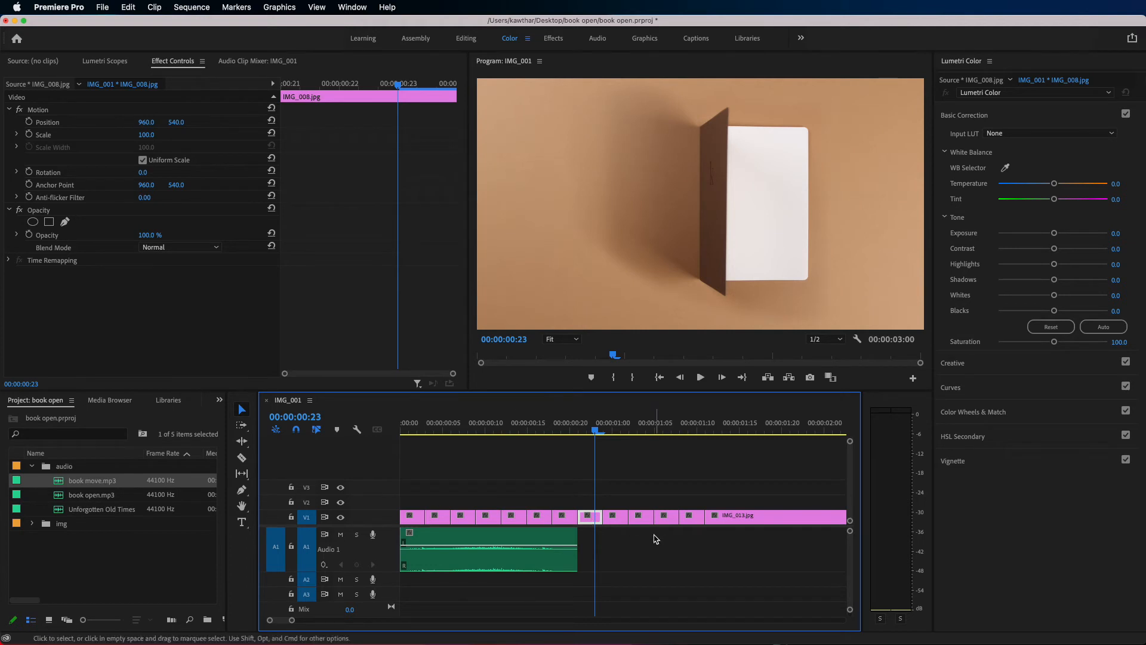
Step: Place book open.mp3 on track A1 at 00:00:00:23, where the cover lifts, and play the section around its start
{"action": "left_click", "coordinate": [90, 500]}
{"action": "left_click_drag", "start_coordinate": [88, 500], "coordinate": [589, 546]}
{"action": "left_click", "coordinate": [597, 427]}
{"action": "left_click_drag", "start_coordinate": [597, 427], "coordinate": [576, 428]}
{"action": "key", "text": "space"}
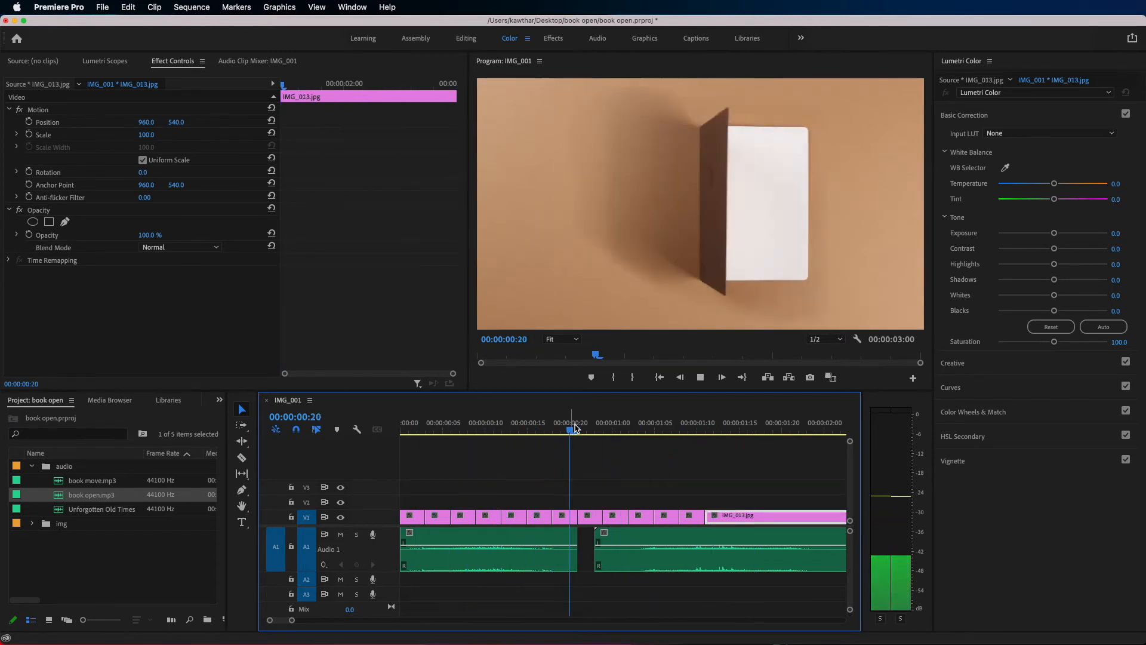
{"action": "key", "text": "space"}
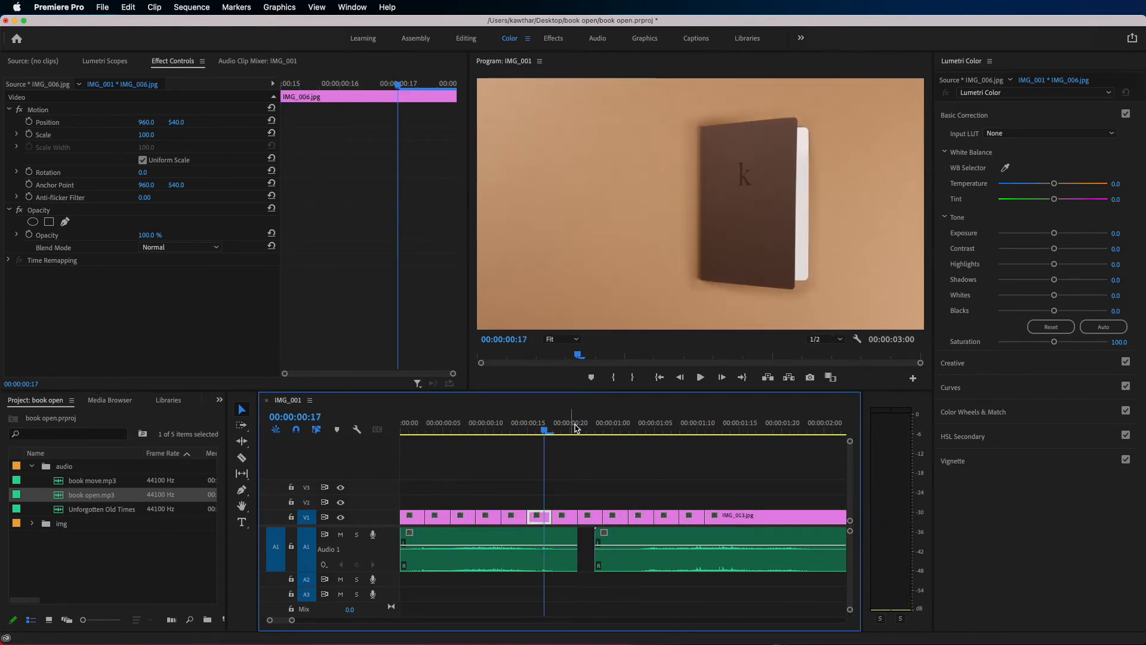
Step: Trim the book open.mp3 clip, butt it against the end of the book move.mp3 clip on A1, and play the result
{"action": "left_click", "coordinate": [644, 542]}
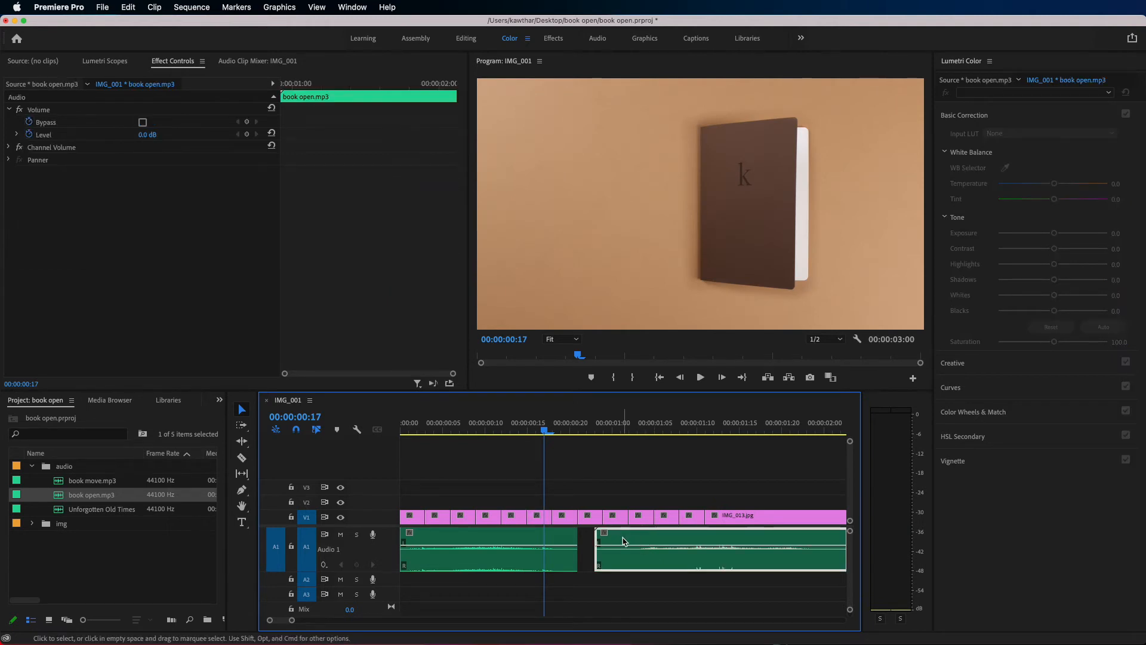
{"action": "mouse_move", "coordinate": [597, 541]}
{"action": "left_mouse_down"}
{"action": "mouse_move", "coordinate": [657, 540]}
{"action": "mouse_move", "coordinate": [604, 540]}
{"action": "left_mouse_up"}
{"action": "key", "text": "Home"}
{"action": "key", "text": "space"}
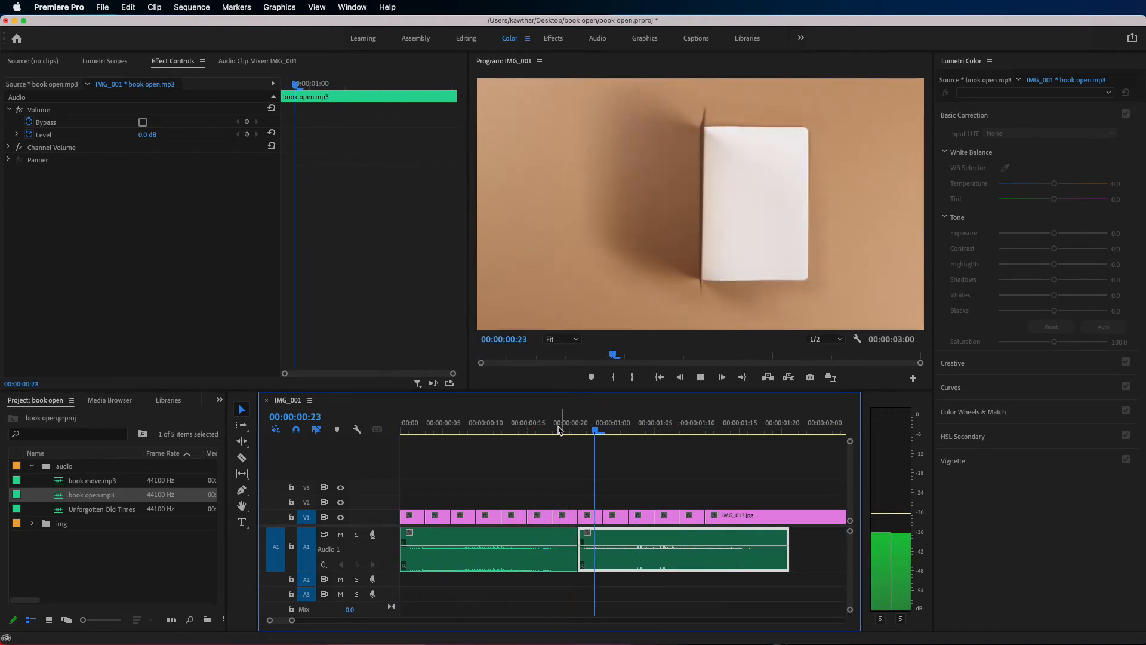
{"action": "key", "text": "Home"}
Step: Move the book open.mp3 clip to track A2 starting at 00:00:00:16, overlapping book move.mp3, and play from there
{"action": "left_click", "coordinate": [567, 430]}
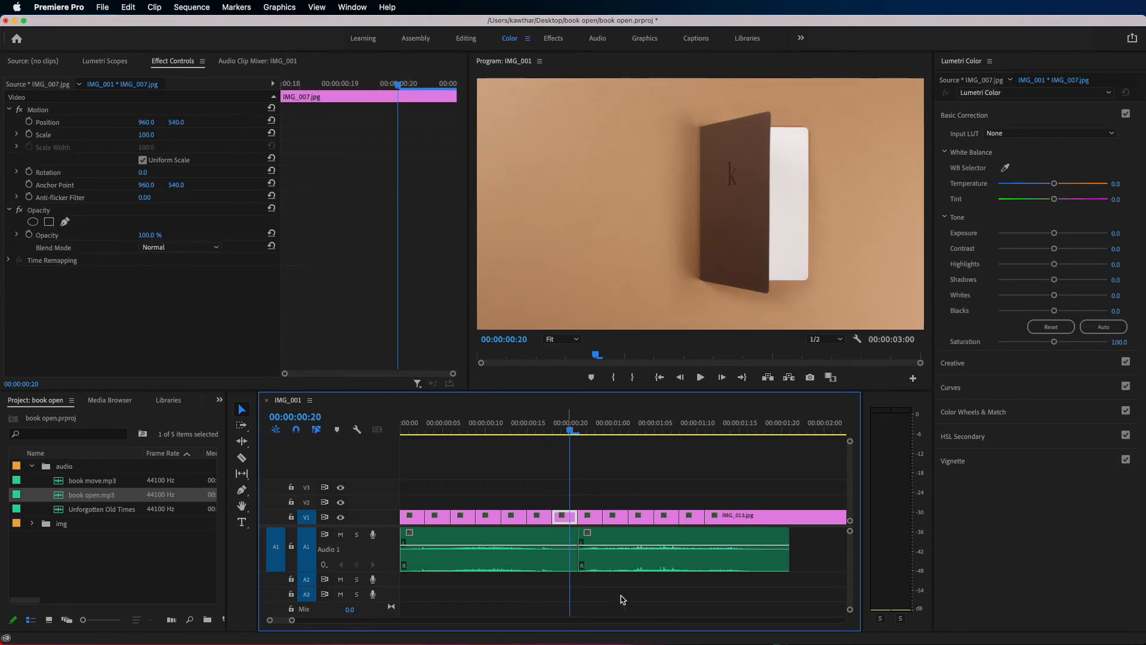
{"action": "left_click_drag", "start_coordinate": [605, 549], "coordinate": [560, 581]}
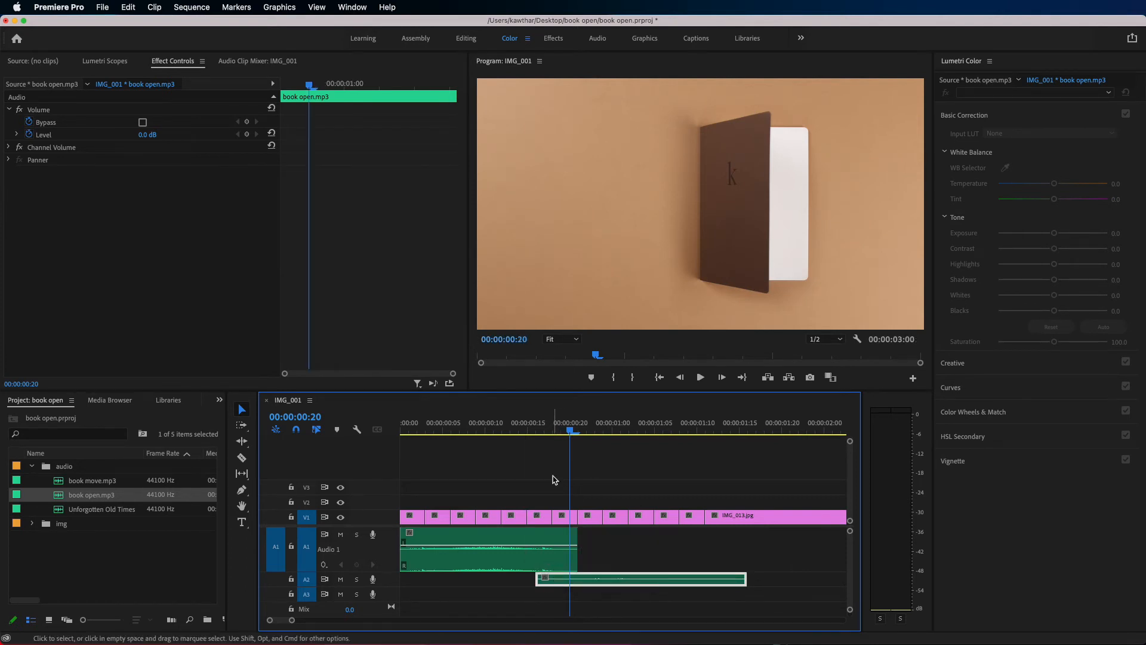
{"action": "left_click", "coordinate": [535, 431]}
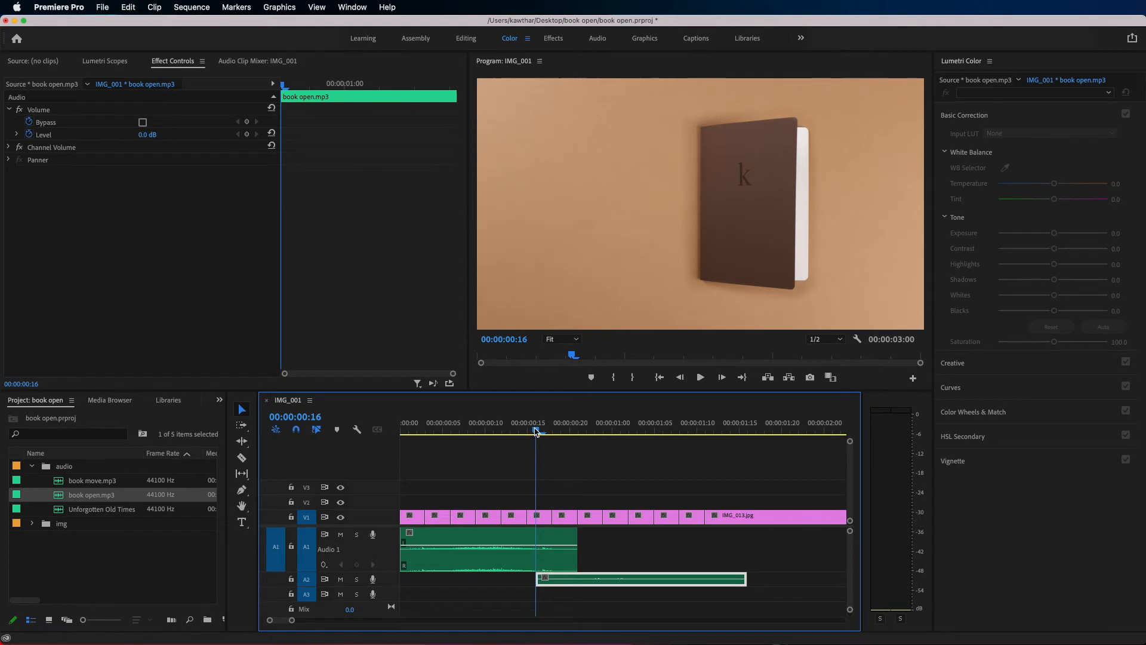
{"action": "key", "text": "space"}
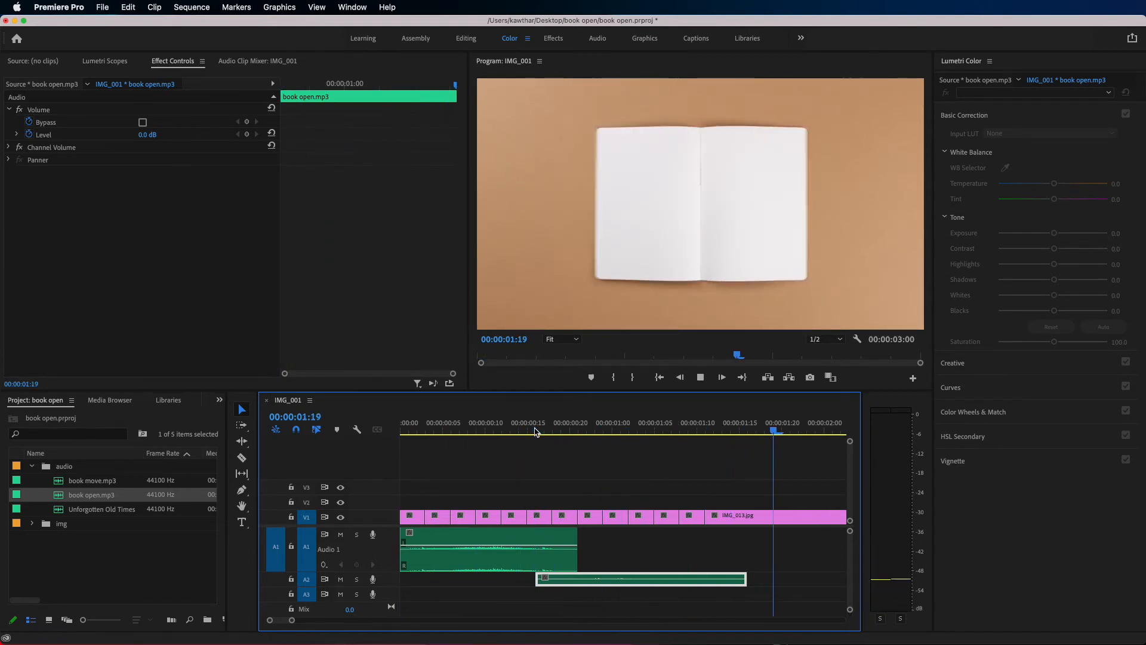
{"action": "key", "text": "space"}
Step: Place the Unforgotten Old Times music at the start of track A3 and play the sequence from the beginning
{"action": "scroll", "coordinate": [501, 488], "scroll_direction": "up", "scroll_amount": 5}
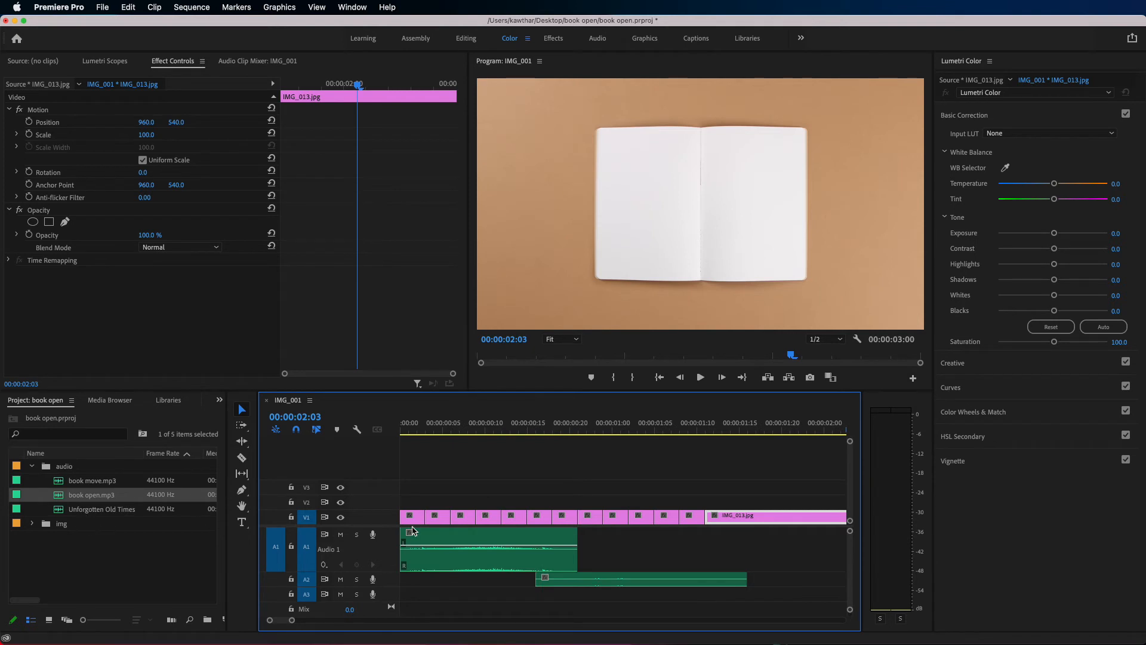
{"action": "scroll", "coordinate": [550, 596], "scroll_direction": "down", "scroll_amount": 1}
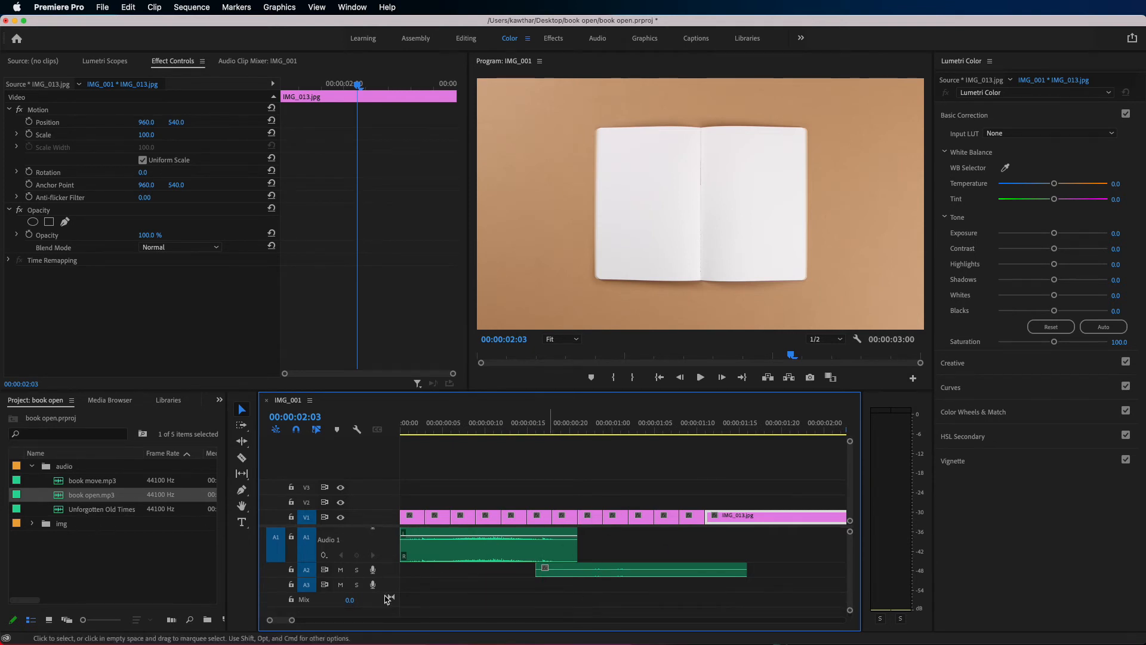
{"action": "left_click", "coordinate": [93, 508]}
{"action": "left_click_drag", "start_coordinate": [70, 514], "coordinate": [396, 585]}
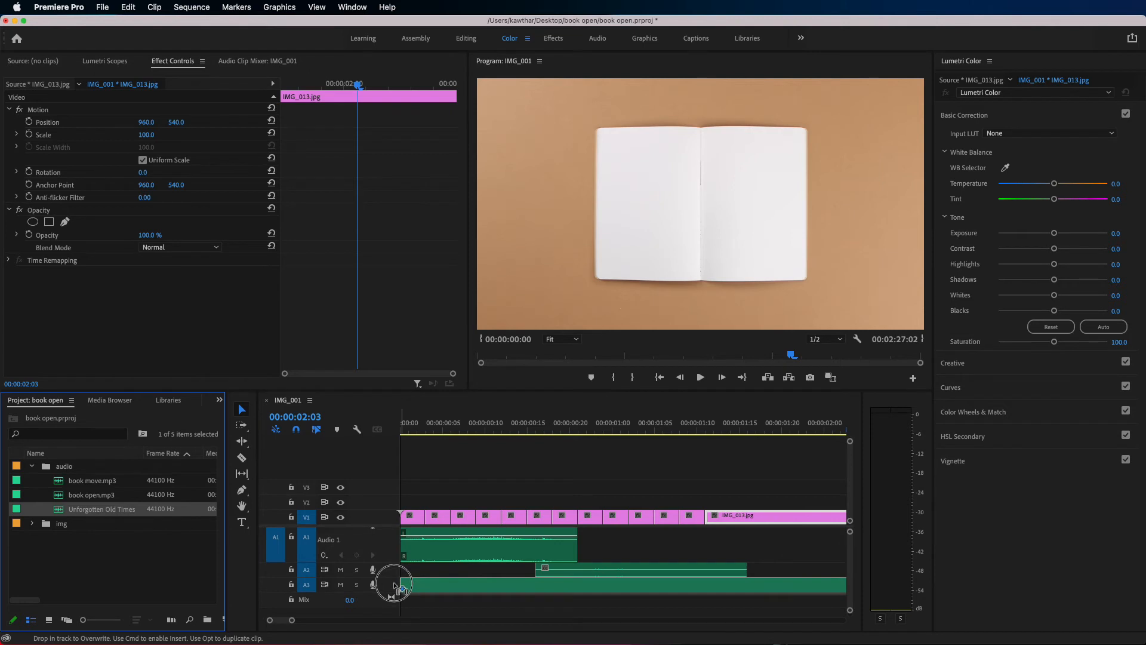
{"action": "left_click_drag", "start_coordinate": [394, 587], "coordinate": [396, 586]}
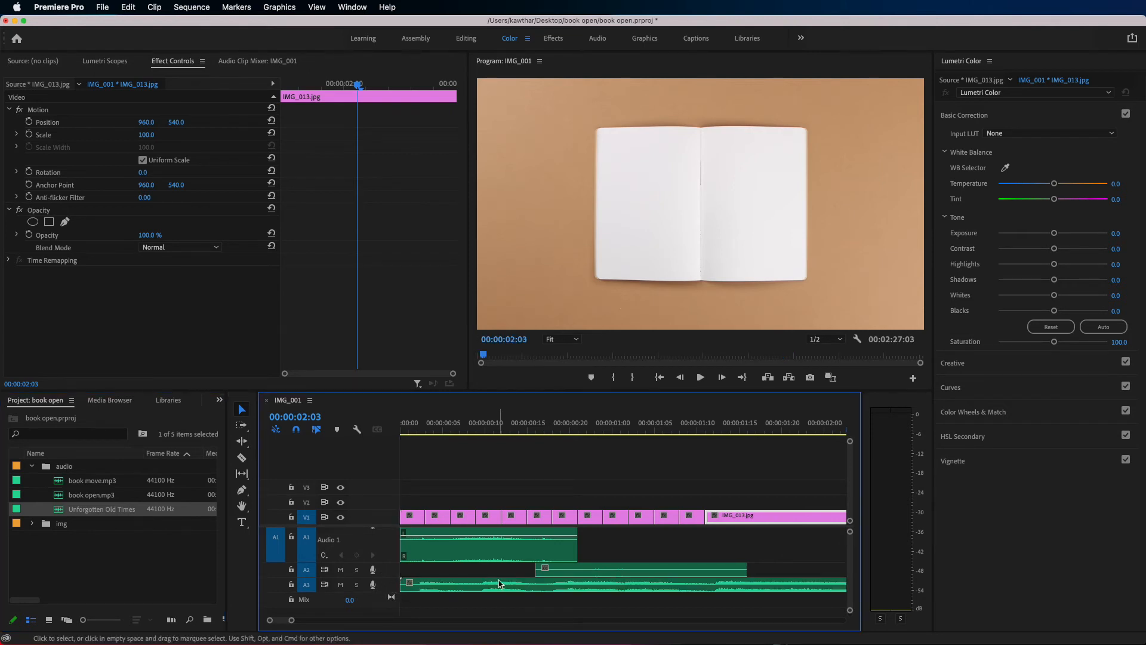
{"action": "key", "text": "Home"}
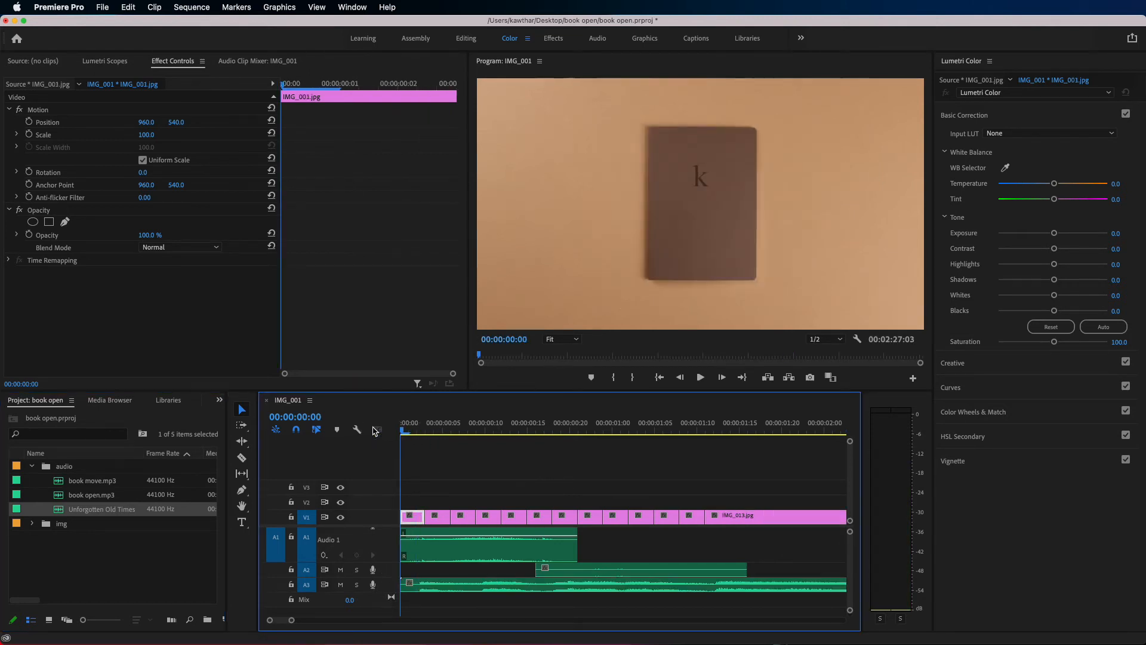
{"action": "key", "text": "space"}
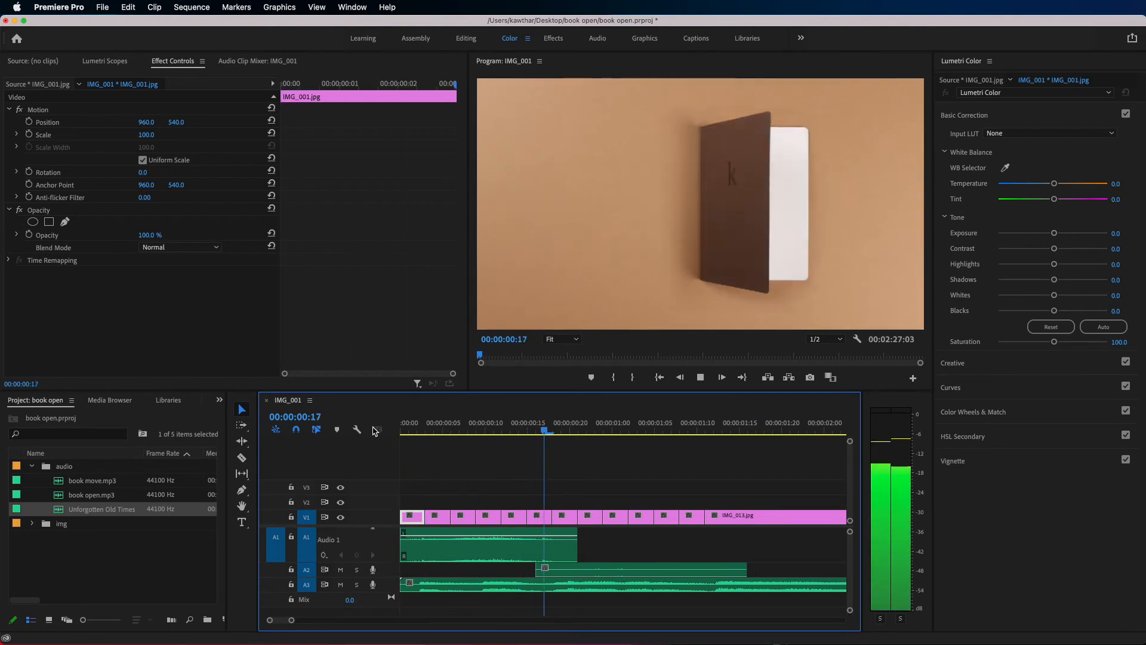
{"action": "key", "text": "Home"}
{"action": "key", "text": "space"}
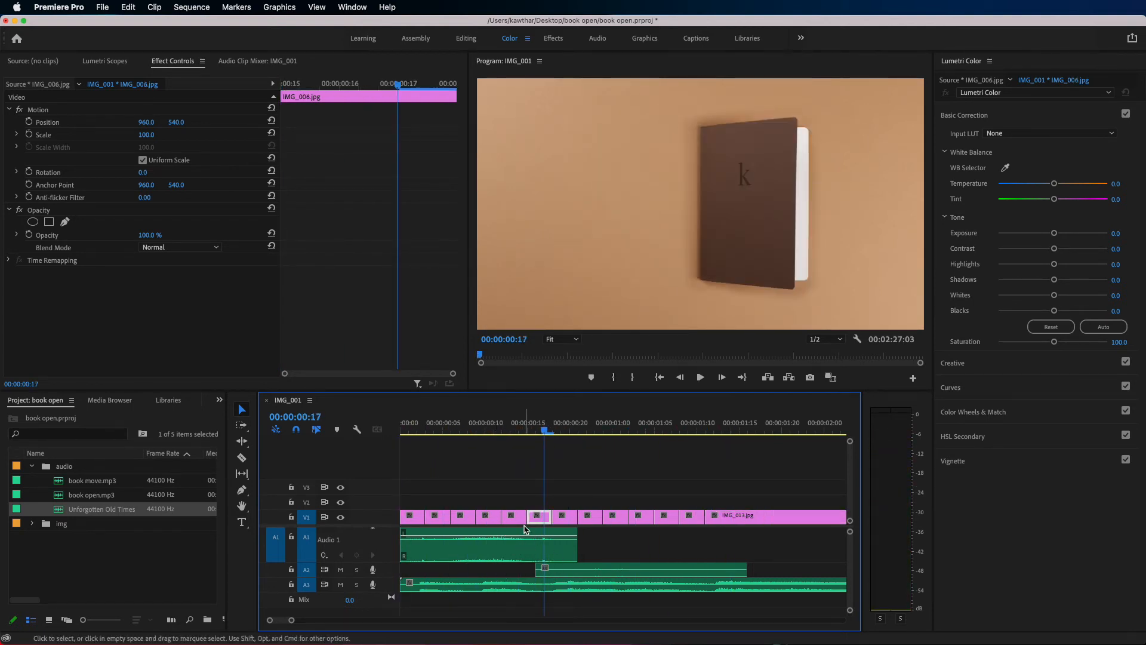
Step: Set the music clip's volume level to -20 dB and play the sequence from the beginning
{"action": "left_click", "coordinate": [515, 584]}
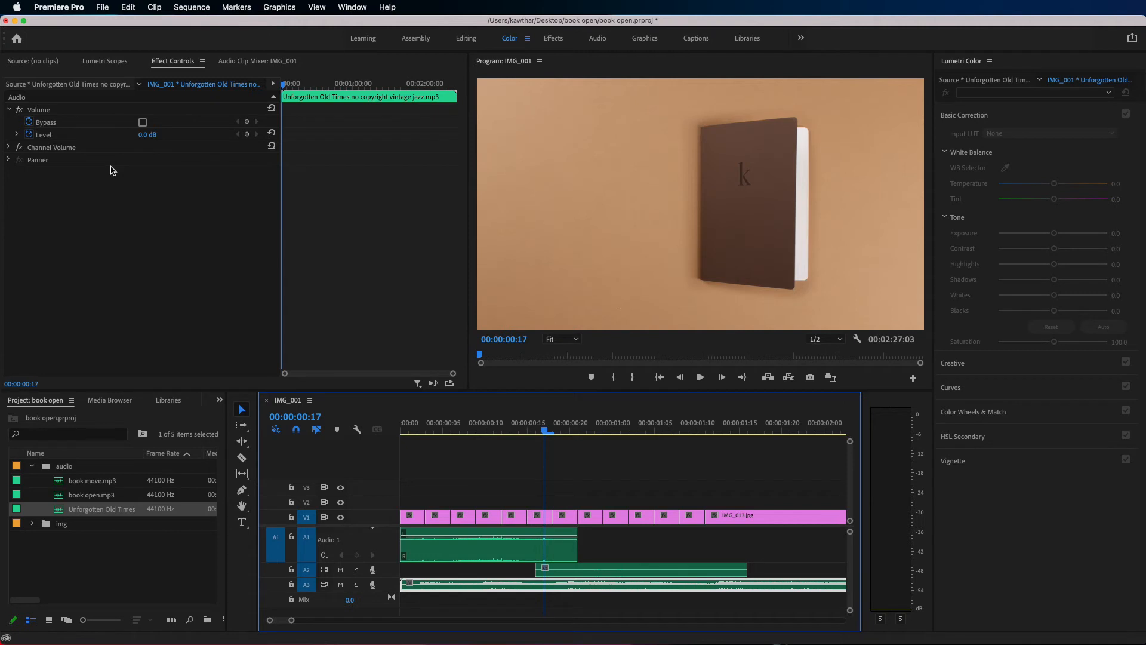
{"action": "left_click", "coordinate": [148, 135]}
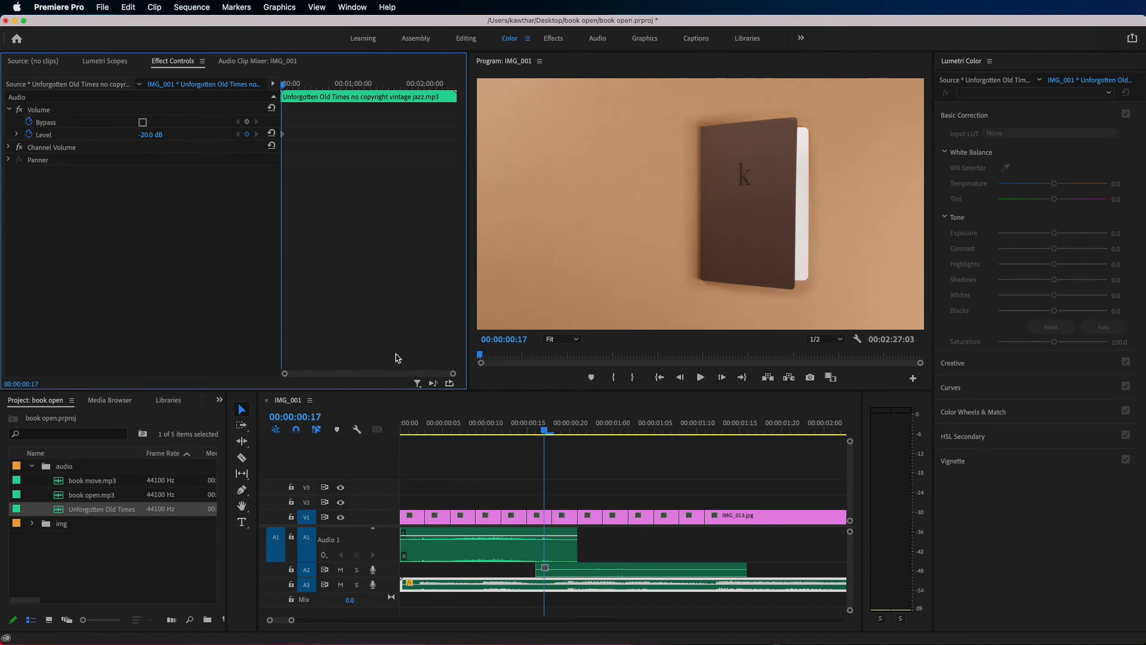
{"action": "left_click", "coordinate": [379, 424]}
{"action": "key", "text": "Home"}
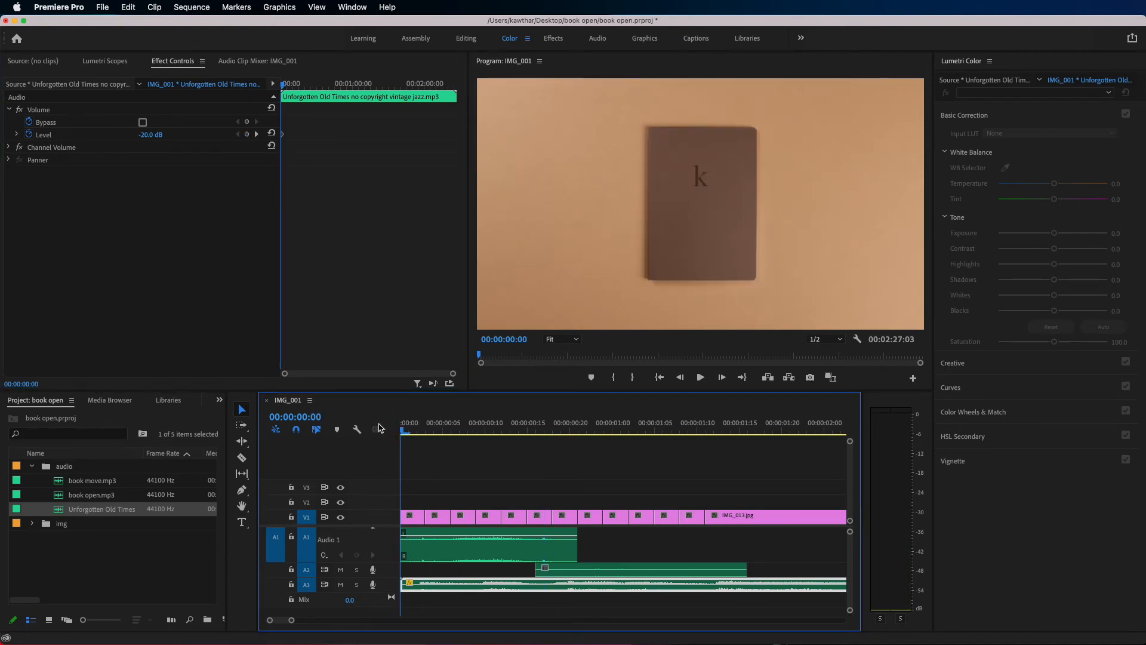
{"action": "key", "text": "space"}
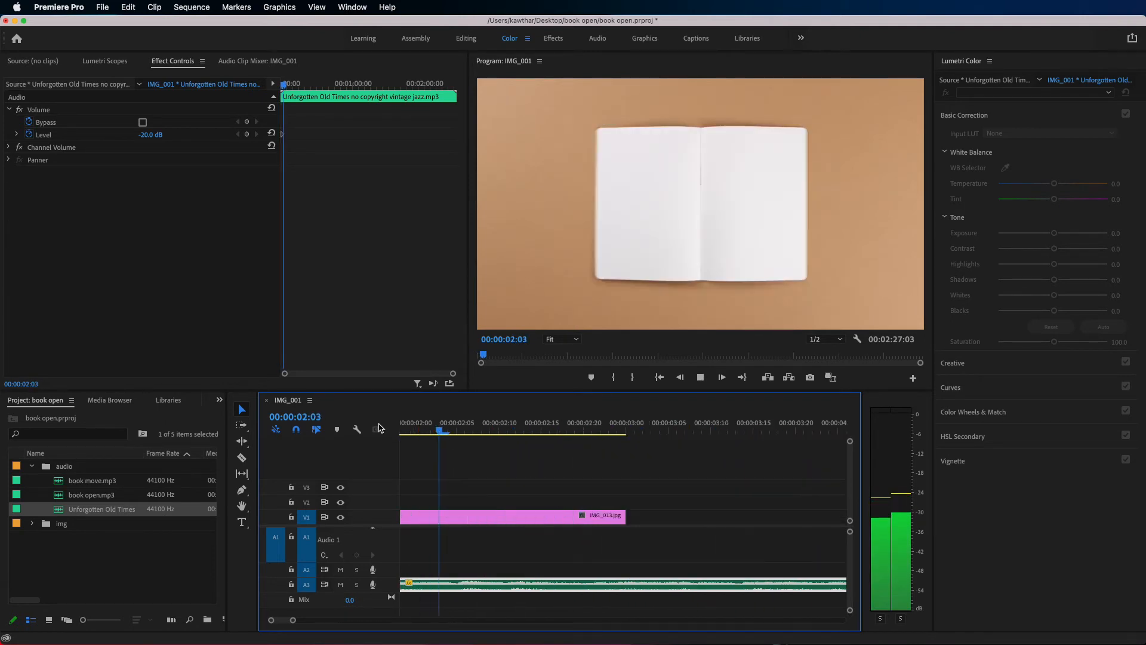
{"action": "key", "text": "space"}
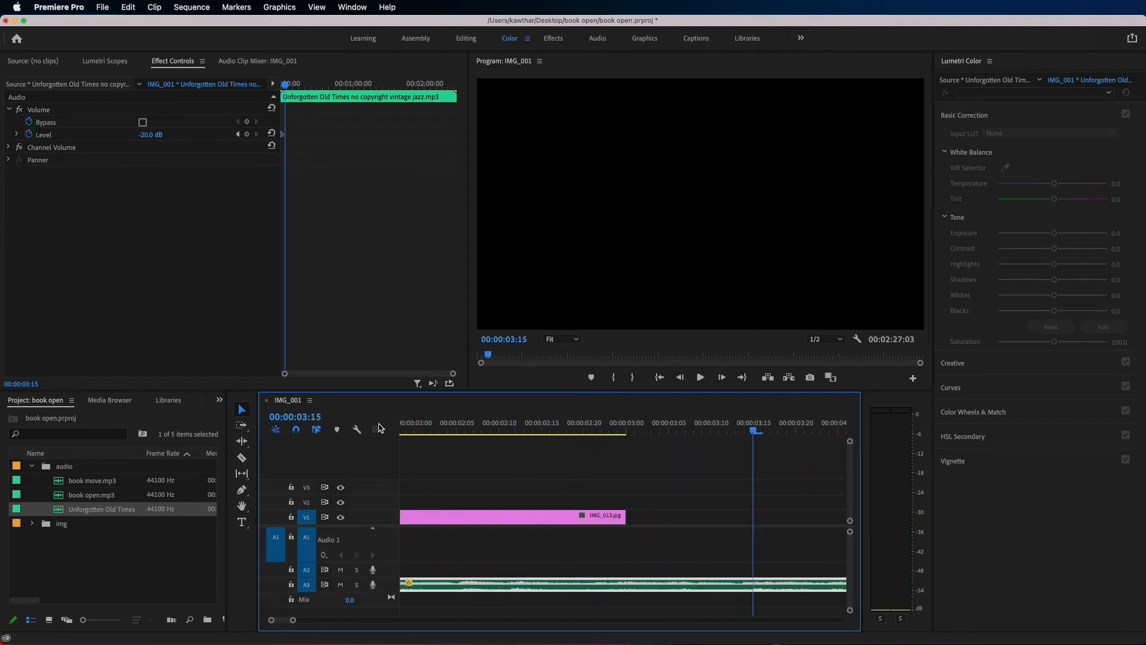
Step: Split the music clip at 00:00:03:00, where the last photo ends, with the Razor Tool and delete the remaining part
{"action": "scroll", "coordinate": [597, 519], "scroll_direction": "up", "scroll_amount": 5}
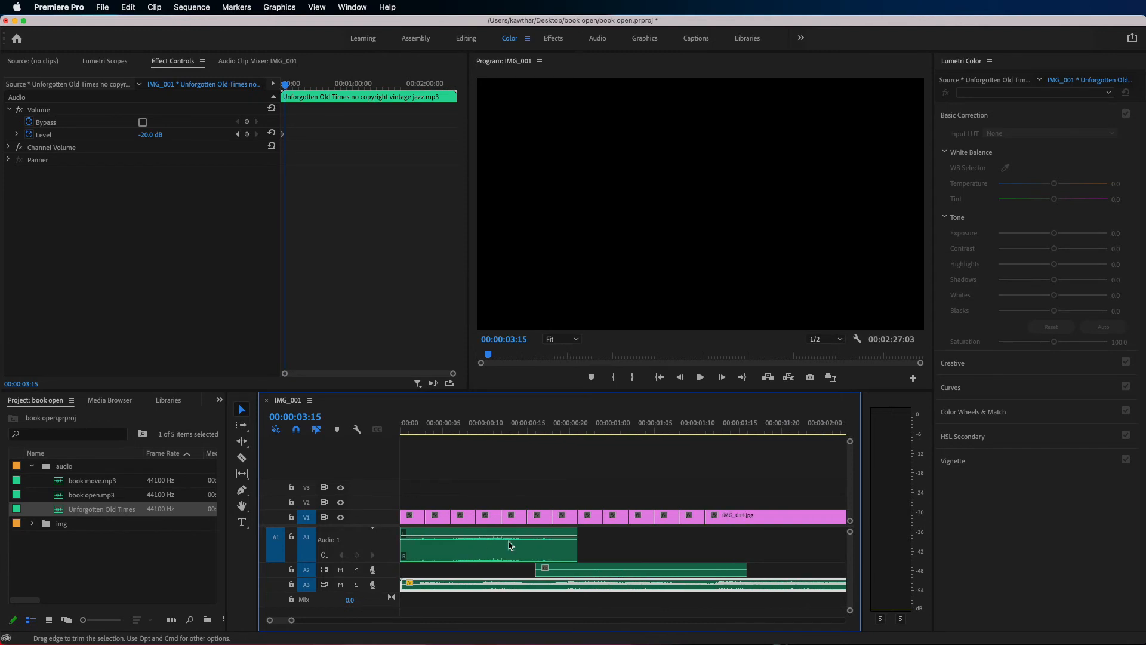
{"action": "scroll", "coordinate": [573, 546], "scroll_direction": "down", "scroll_amount": 4}
{"action": "left_click", "coordinate": [697, 428]}
{"action": "mouse_move", "coordinate": [697, 428]}
{"action": "left_mouse_down"}
{"action": "mouse_move", "coordinate": [614, 430]}
{"action": "mouse_move", "coordinate": [745, 435]}
{"action": "mouse_move", "coordinate": [629, 430]}
{"action": "mouse_move", "coordinate": [736, 427]}
{"action": "mouse_move", "coordinate": [685, 430]}
{"action": "mouse_move", "coordinate": [697, 431]}
{"action": "left_mouse_up"}
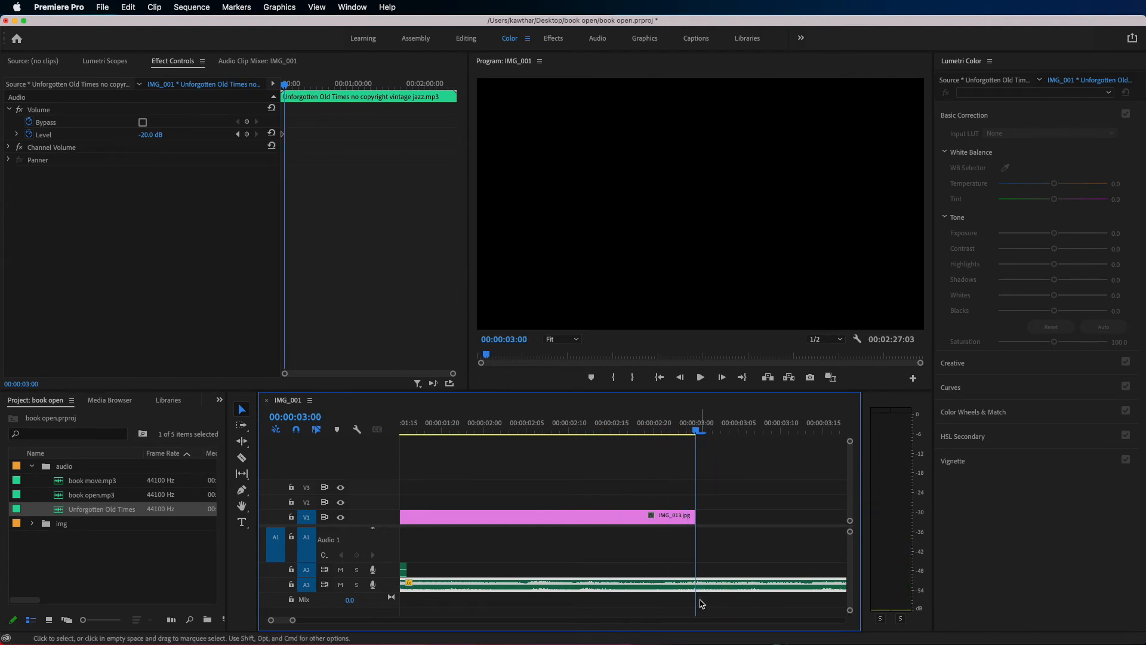
{"action": "left_click", "coordinate": [242, 458]}
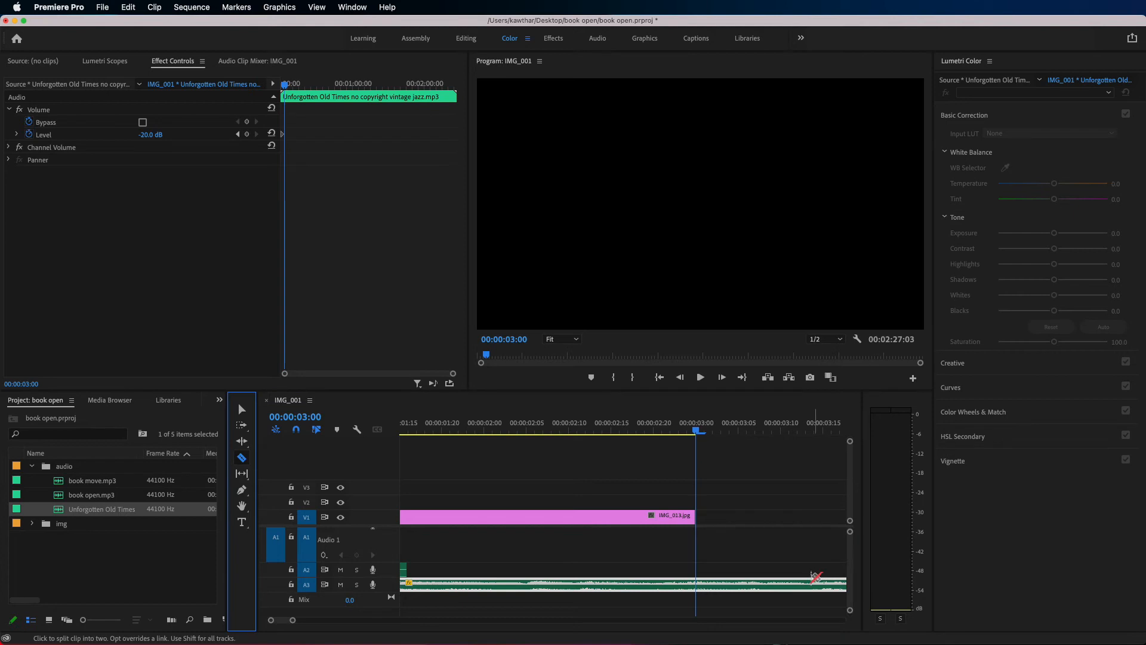
{"action": "left_click", "coordinate": [697, 583]}
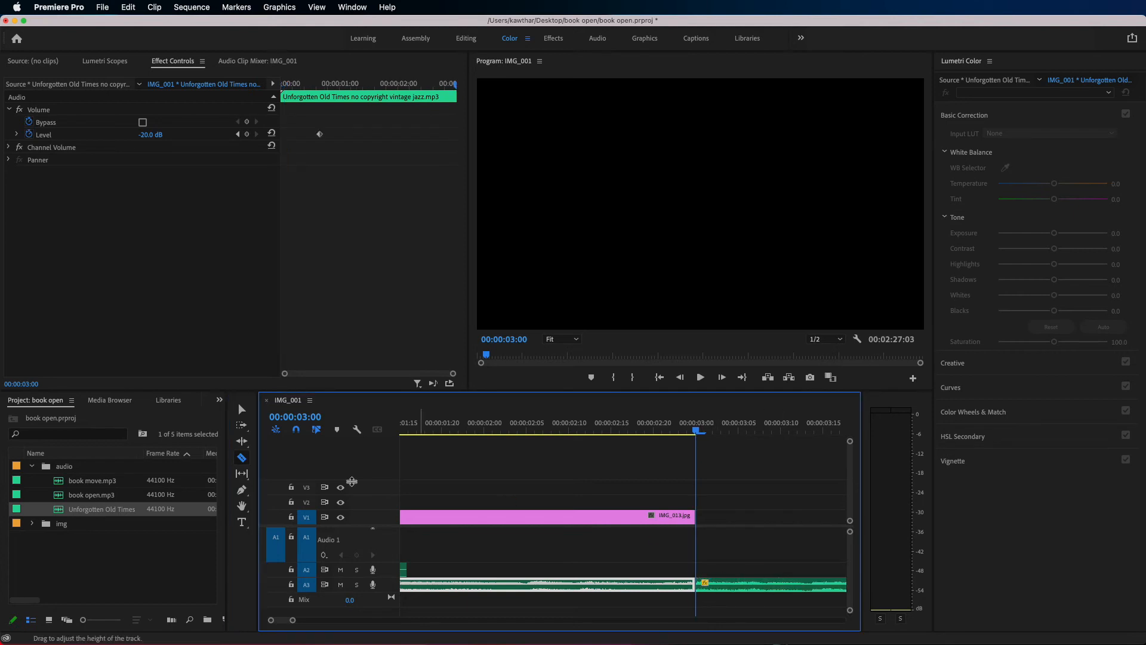
{"action": "left_click", "coordinate": [242, 409]}
{"action": "left_click", "coordinate": [735, 584]}
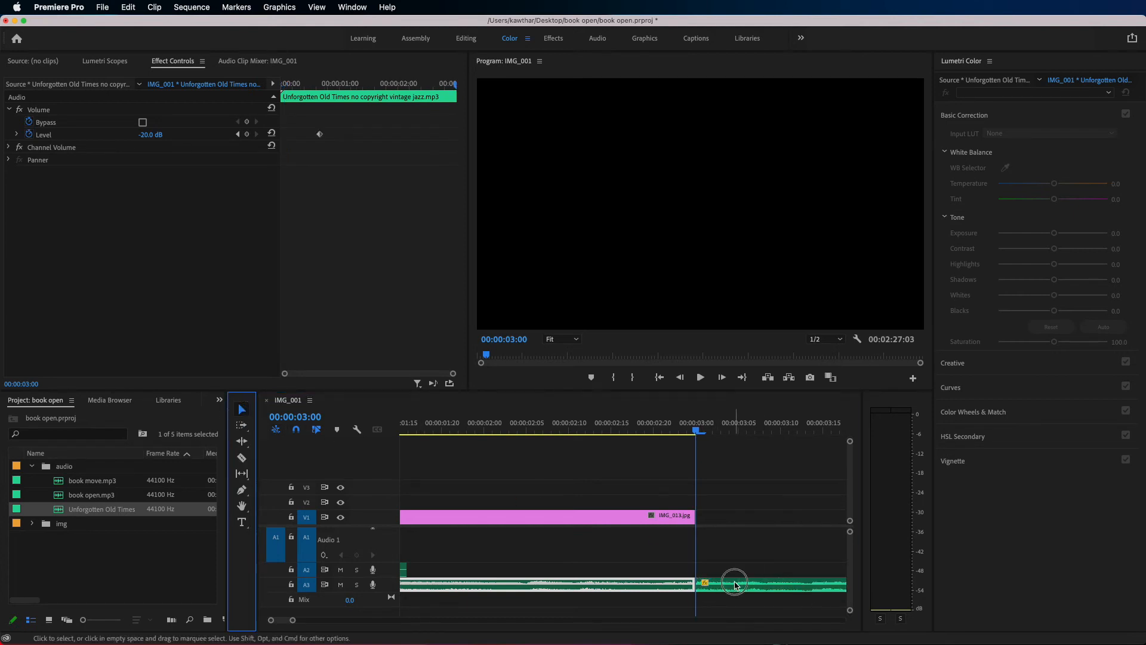
{"action": "key", "text": "Delete"}
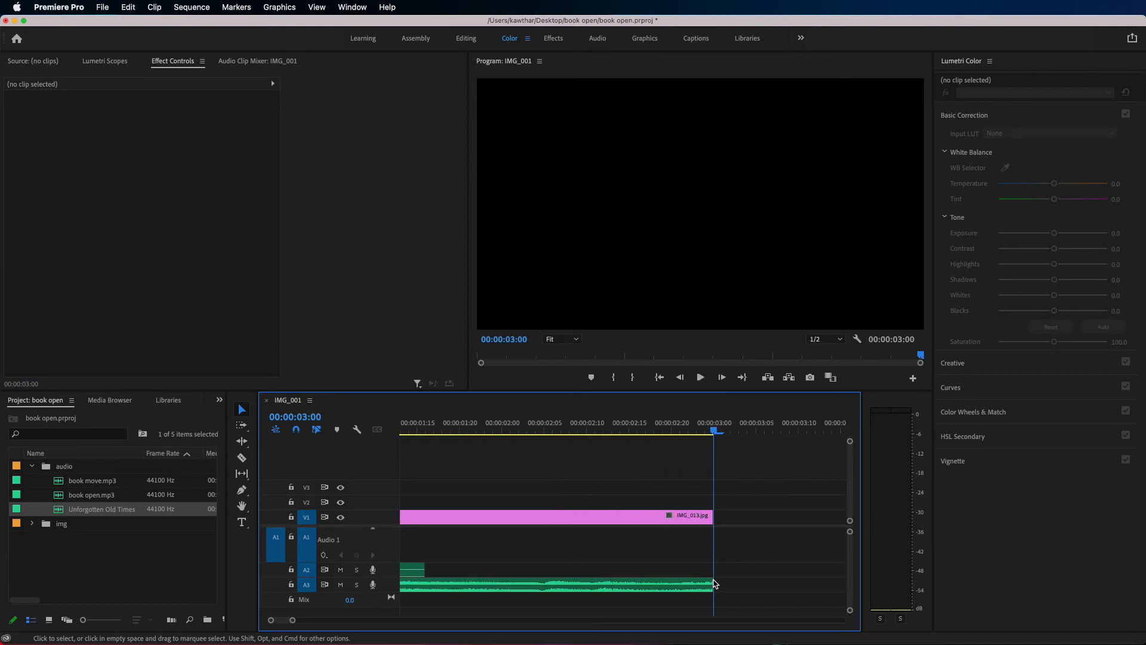
{"action": "scroll", "coordinate": [715, 583], "scroll_direction": "up", "scroll_amount": 1}
{"action": "key", "text": "space"}
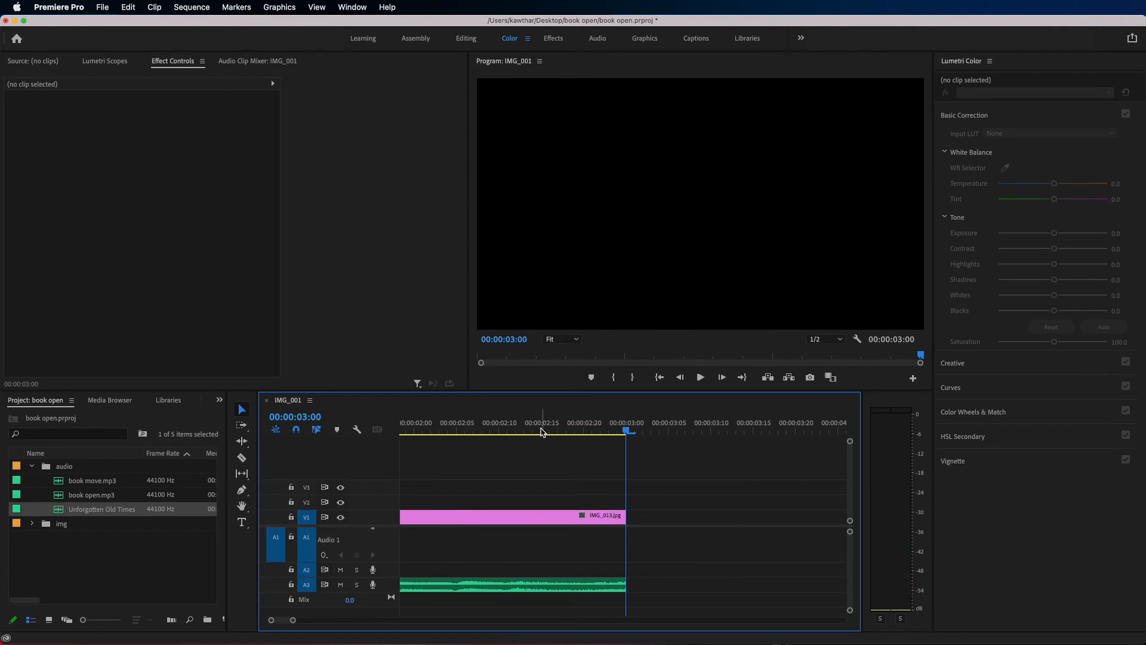
Step: Add a volume Level keyframe to the music clip at 00:00:01:19
{"action": "scroll", "coordinate": [576, 494], "scroll_direction": "up", "scroll_amount": 3}
{"action": "left_click", "coordinate": [443, 430]}
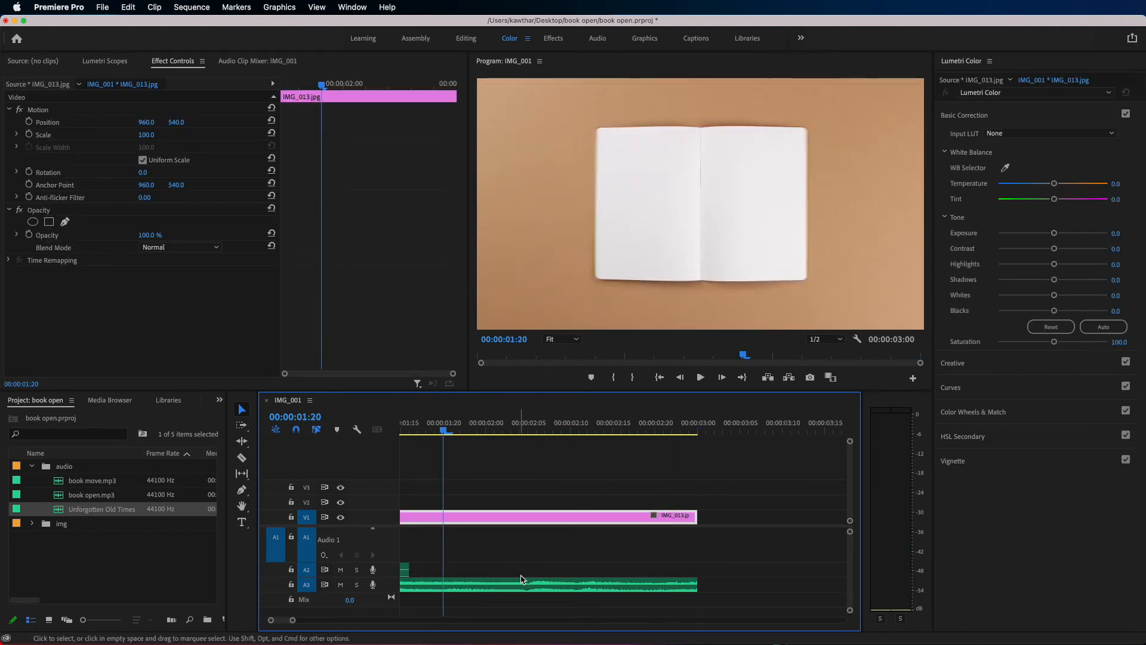
{"action": "left_click", "coordinate": [560, 587]}
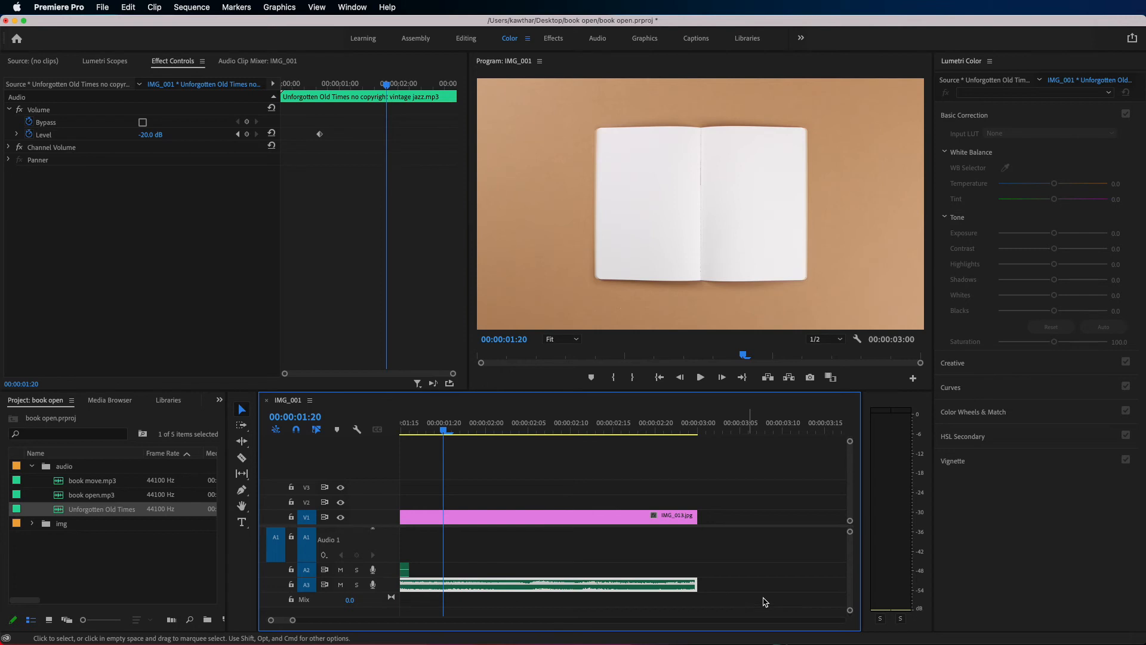
{"action": "key", "text": "Left"}
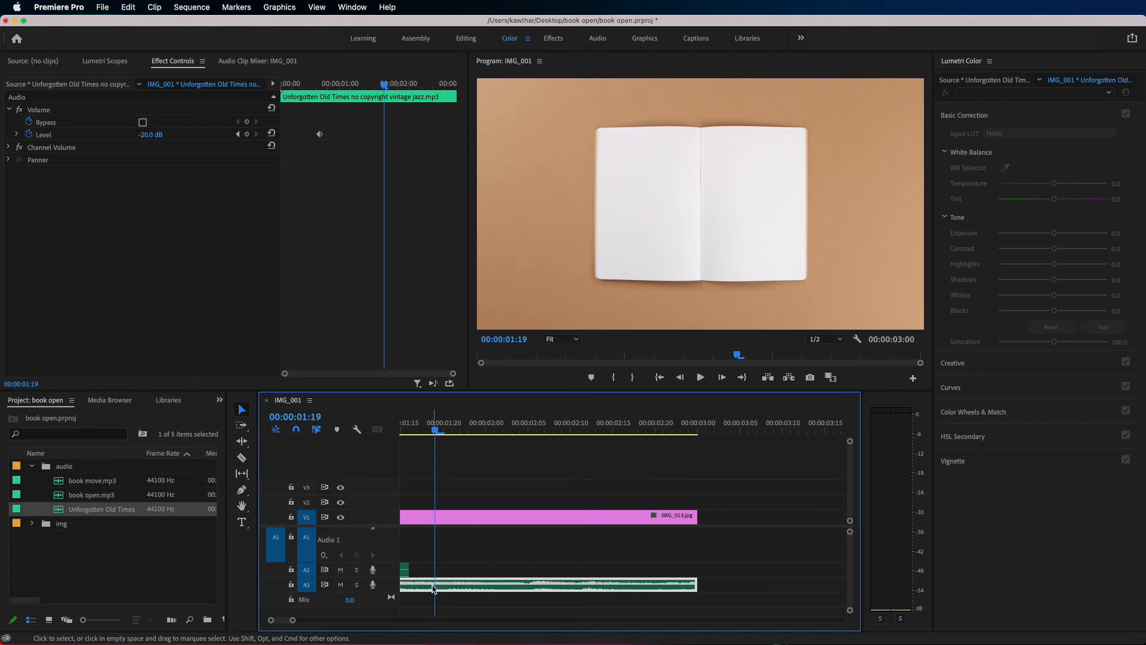
{"action": "left_click", "coordinate": [248, 137]}
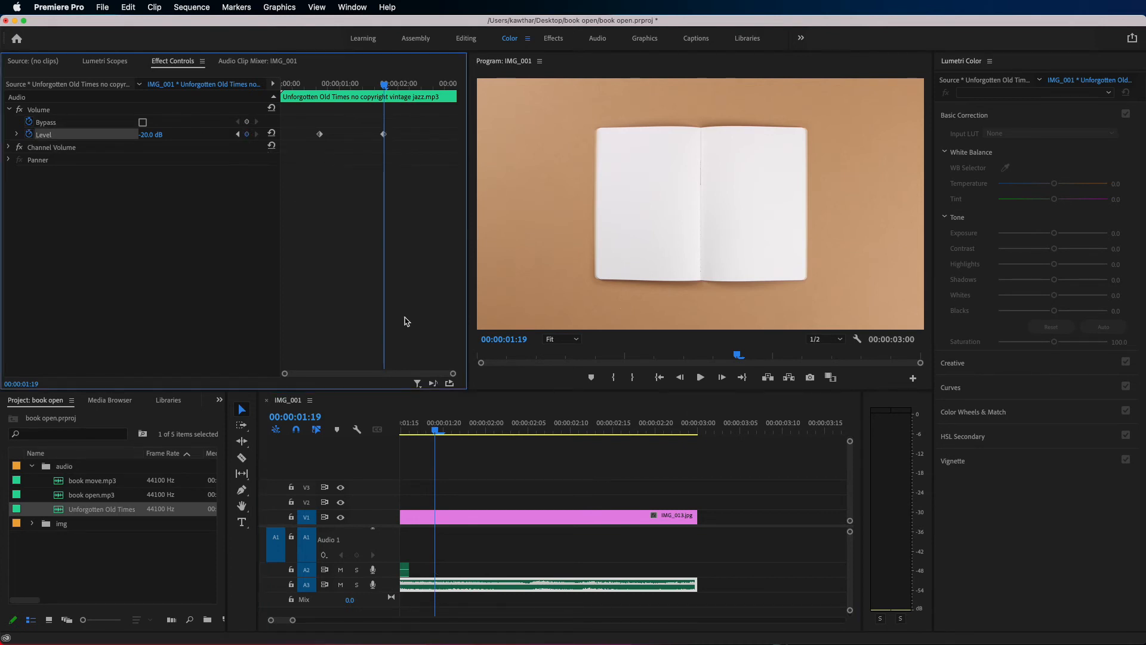
Step: Set the music clip's volume level to -50 dB at 00:00:02:24 for a fade-out, and review the sequence
{"action": "left_click_drag", "start_coordinate": [438, 431], "coordinate": [691, 445]}
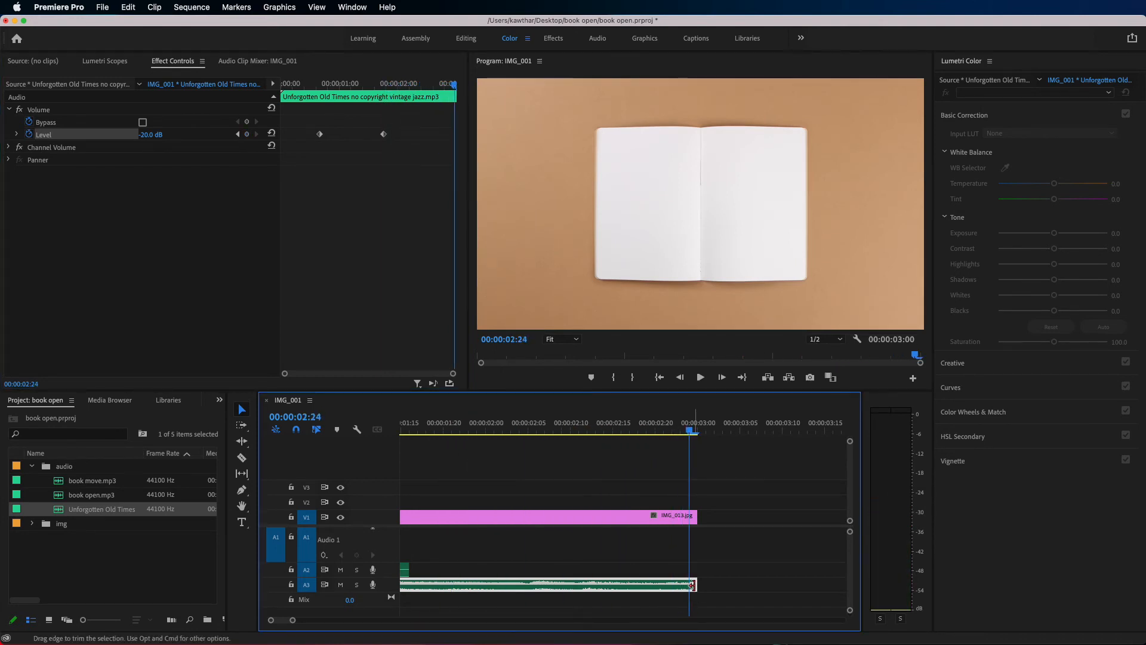
{"action": "left_click", "coordinate": [144, 135]}
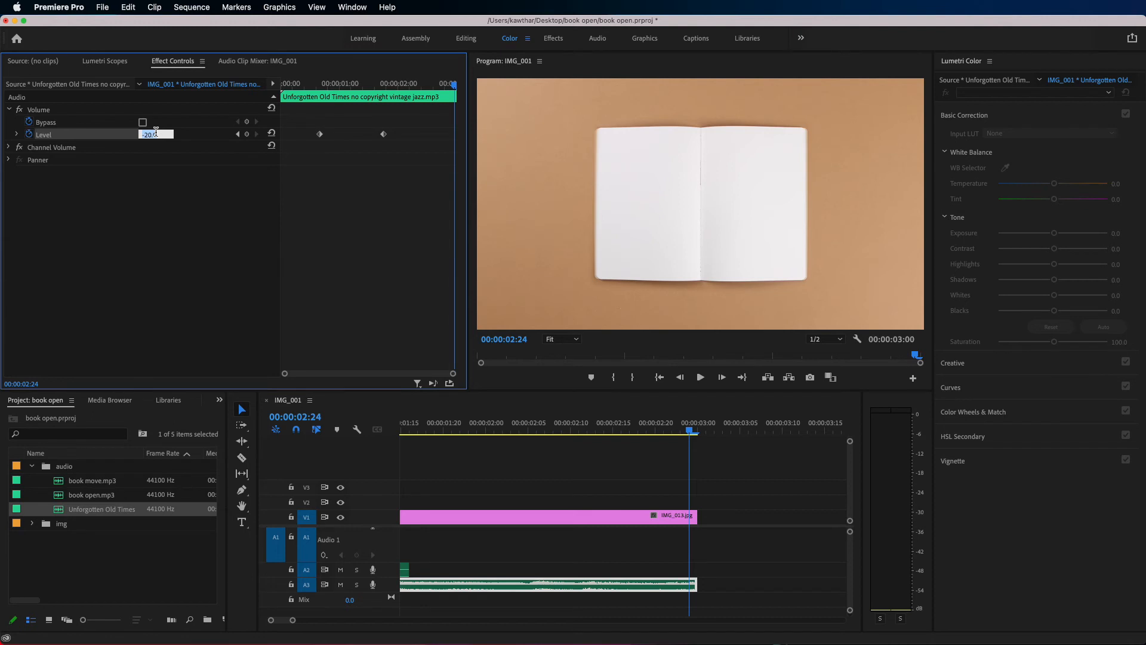
{"action": "type", "text": "-50"}
{"action": "key", "text": "Return"}
{"action": "key", "text": "space"}
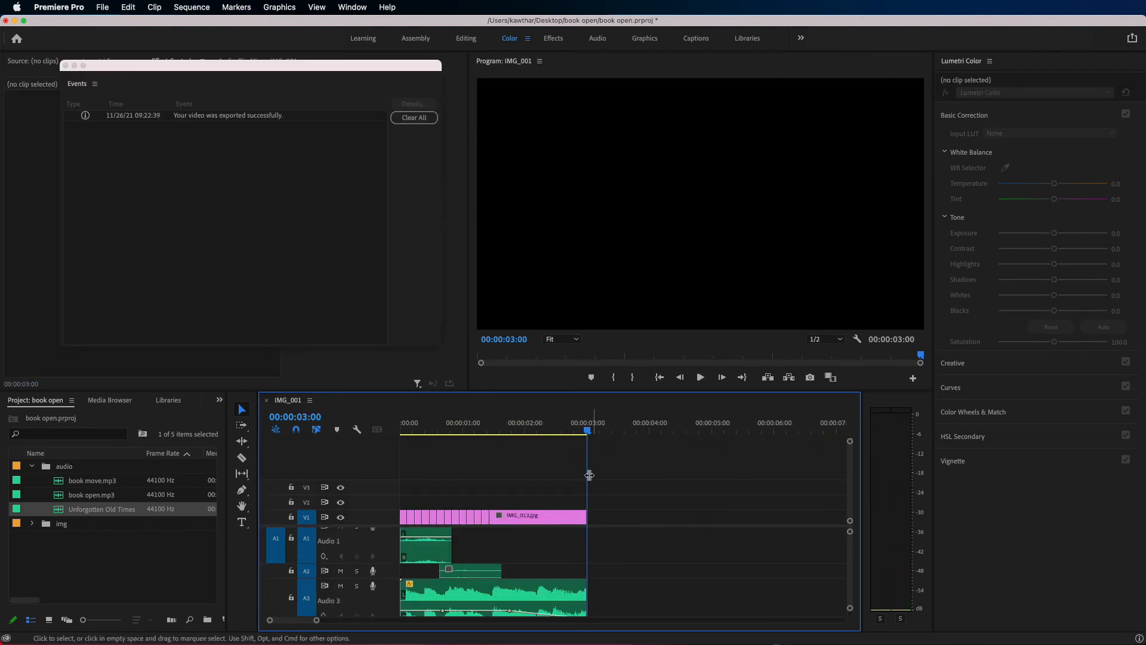
{"action": "left_click_drag", "start_coordinate": [585, 430], "coordinate": [455, 433]}
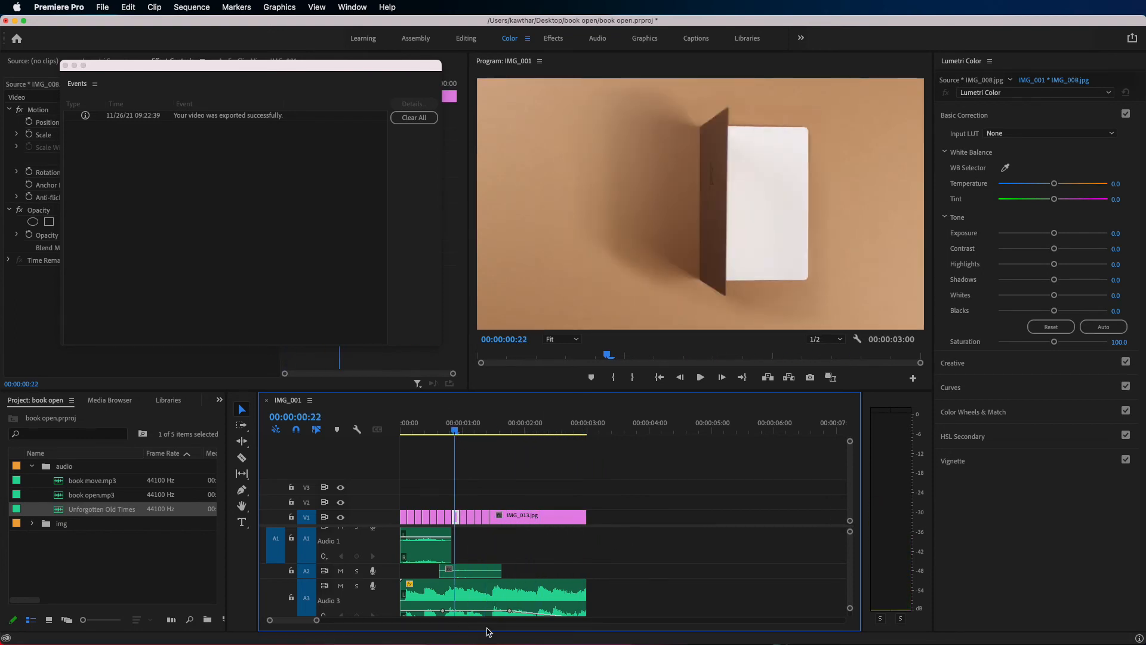
Step: Nest all the photo clips on V1 into a nested sequence named "img"
{"action": "left_click_drag", "start_coordinate": [628, 512], "coordinate": [398, 518]}
{"action": "right_click", "coordinate": [498, 518]}
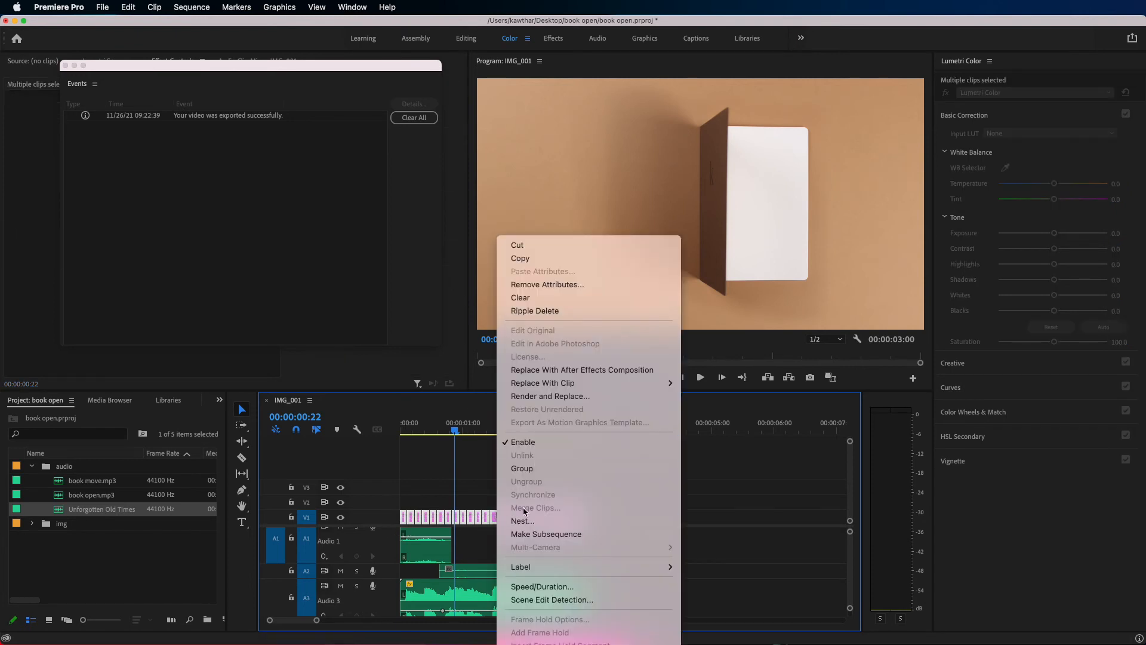
{"action": "left_click", "coordinate": [526, 522]}
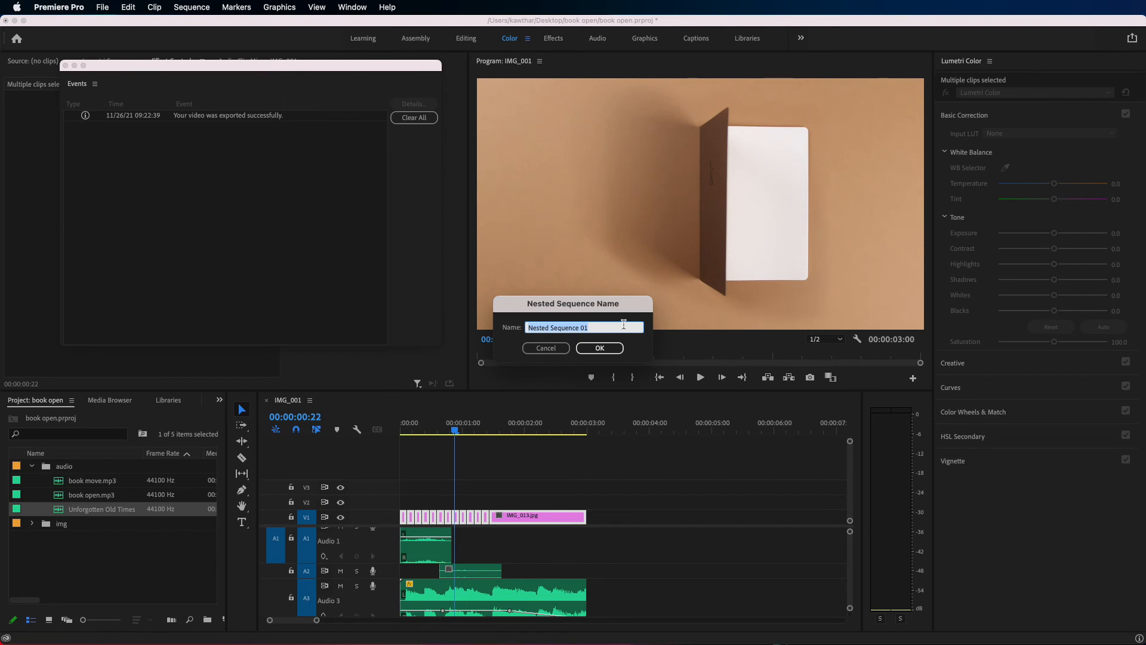
{"action": "type", "text": "img"}
{"action": "key", "text": "Return"}
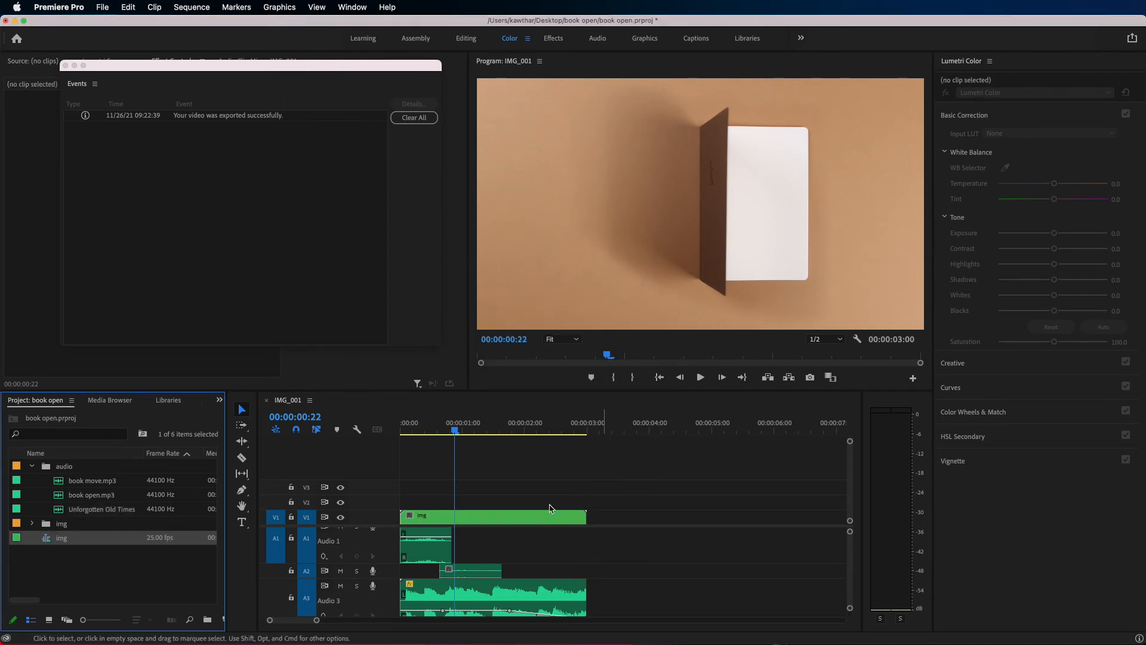
Step: Colour-correct the img clip in Lumetri Color at 00:00:01:17 with temperature 3.3, exposure 0.3 and contrast 8.7
{"action": "left_click_drag", "start_coordinate": [454, 434], "coordinate": [506, 440]}
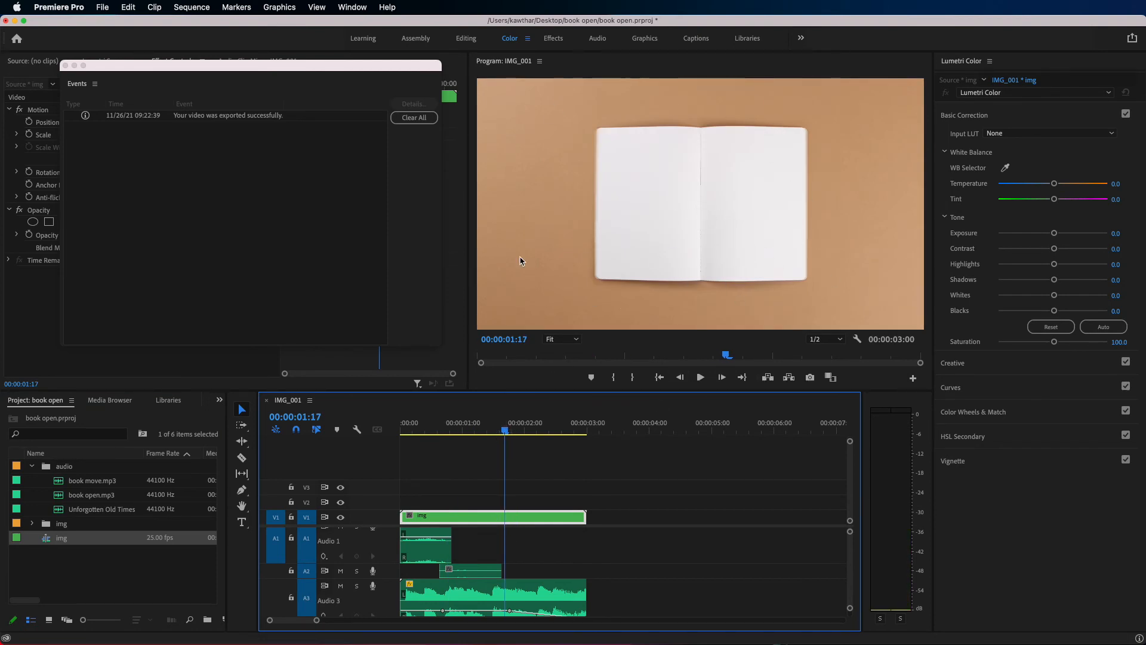
{"action": "left_click", "coordinate": [531, 517]}
{"action": "left_click", "coordinate": [461, 39]}
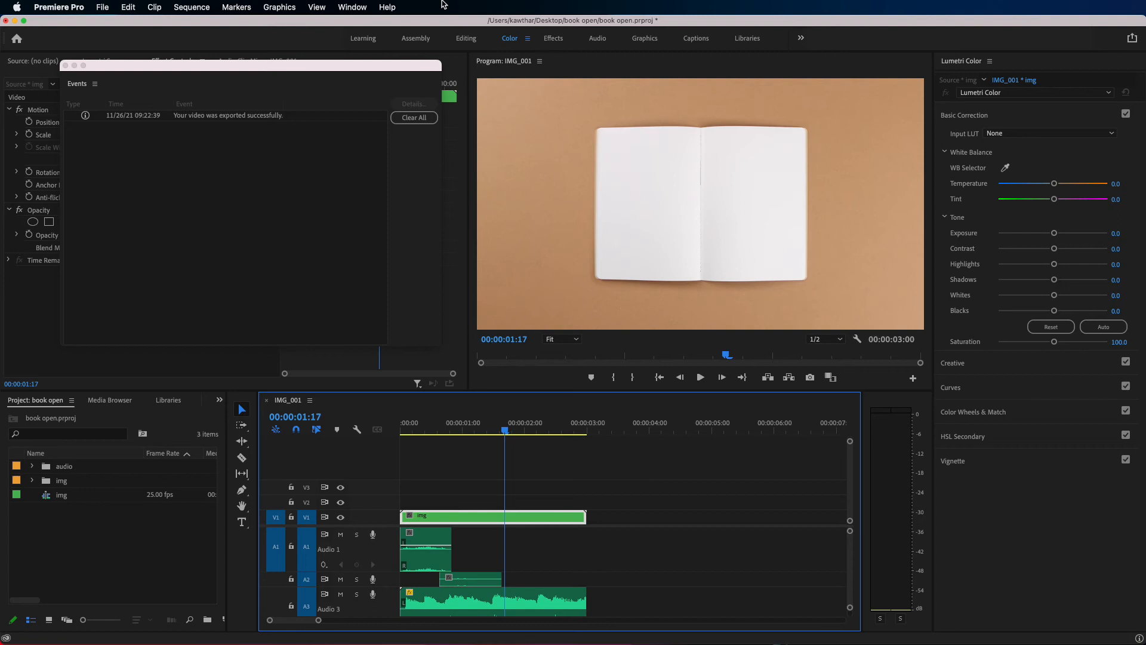
{"action": "left_click", "coordinate": [363, 7]}
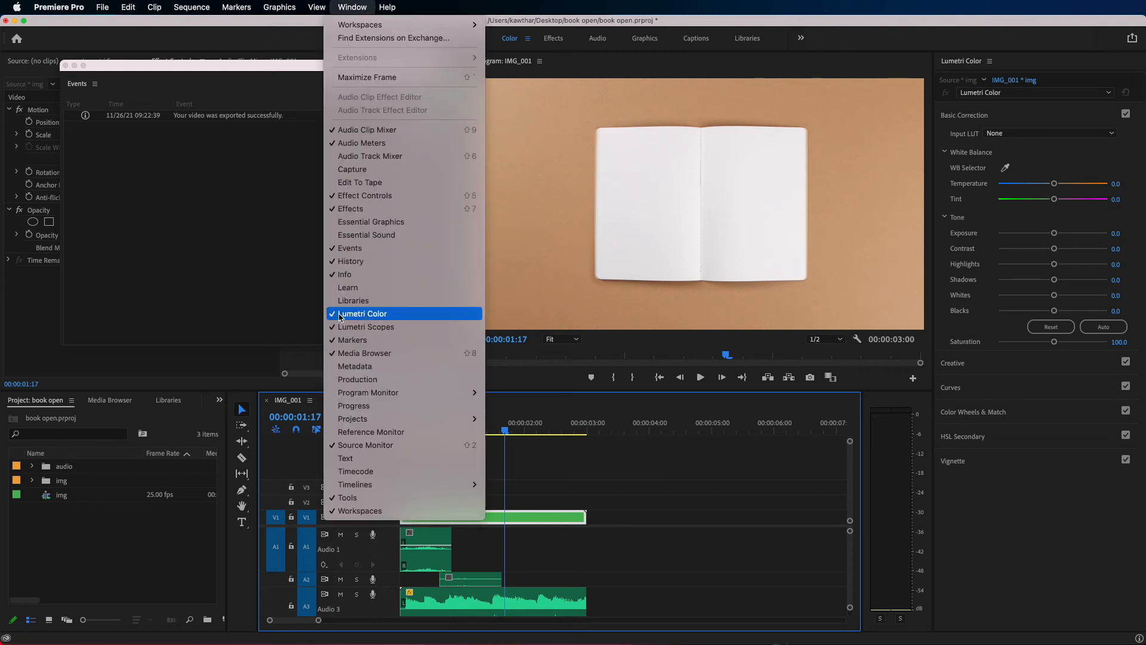
{"action": "left_click", "coordinate": [380, 314]}
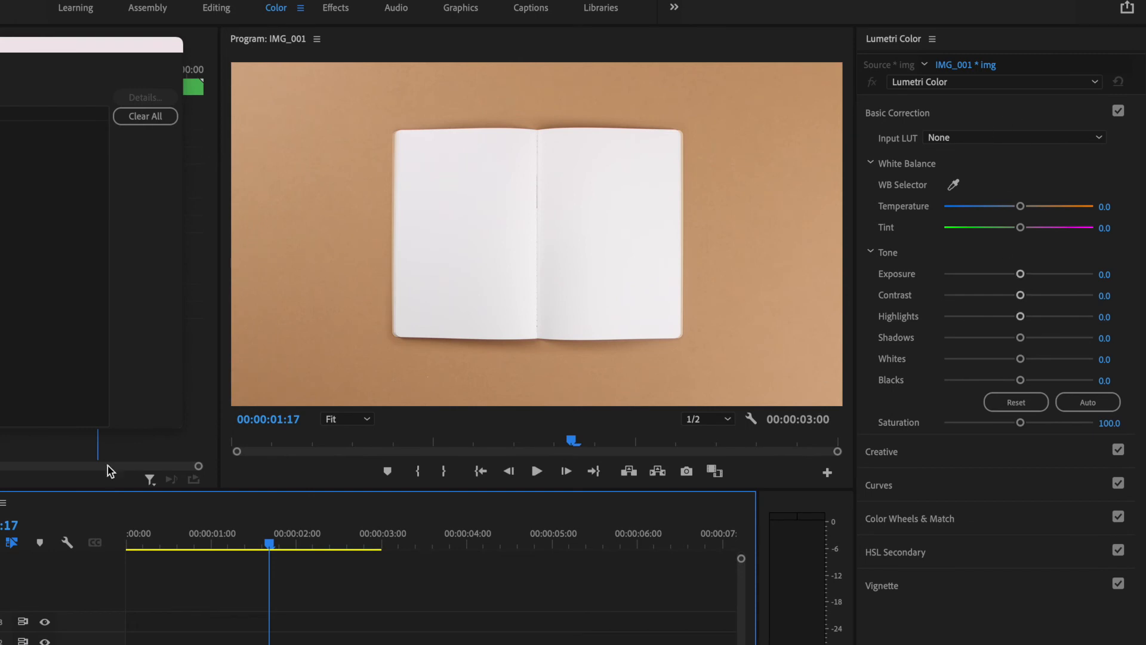
{"action": "mouse_move", "coordinate": [1022, 206]}
{"action": "left_mouse_down"}
{"action": "mouse_move", "coordinate": [1036, 204]}
{"action": "mouse_move", "coordinate": [975, 209]}
{"action": "mouse_move", "coordinate": [1021, 217]}
{"action": "left_mouse_up"}
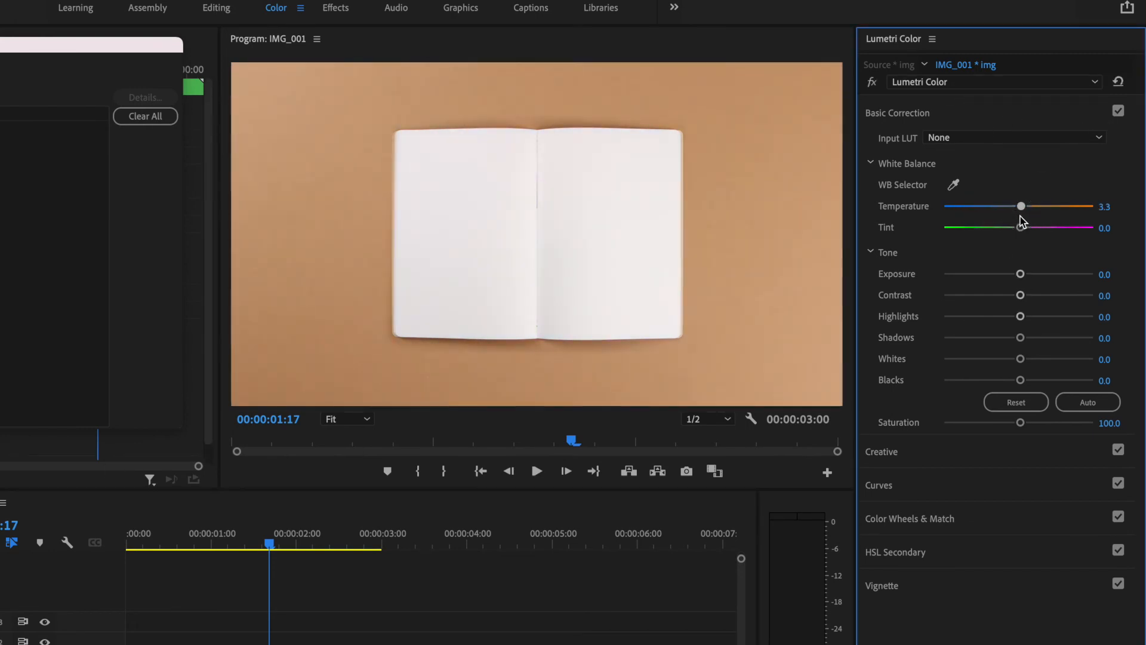
{"action": "left_click_drag", "start_coordinate": [1019, 275], "coordinate": [1026, 299]}
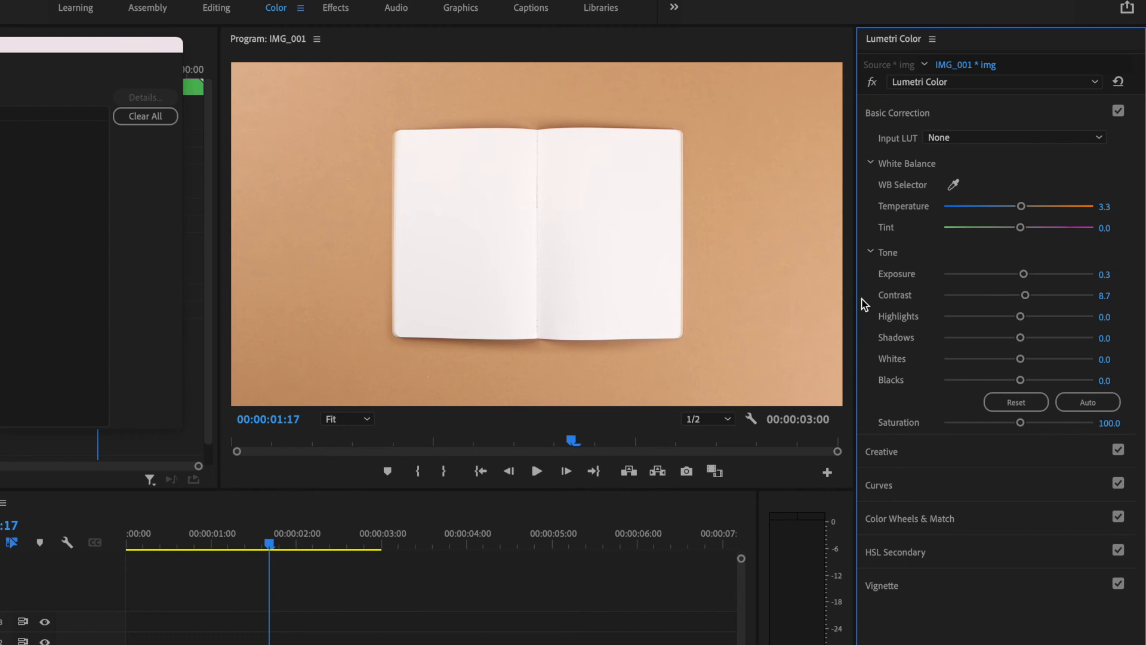
Step: Adjust the img clip's temperature to 5.4, blacks to -9.8 and saturation to 110.9, and close the Events window
{"action": "left_click_drag", "start_coordinate": [1019, 207], "coordinate": [1022, 207]}
{"action": "mouse_move", "coordinate": [1023, 274]}
{"action": "left_mouse_down"}
{"action": "mouse_move", "coordinate": [1010, 280]}
{"action": "mouse_move", "coordinate": [1037, 274]}
{"action": "mouse_move", "coordinate": [1024, 280]}
{"action": "left_mouse_up"}
{"action": "mouse_move", "coordinate": [1021, 381]}
{"action": "left_mouse_down"}
{"action": "mouse_move", "coordinate": [1036, 380]}
{"action": "mouse_move", "coordinate": [1012, 380]}
{"action": "left_mouse_up"}
{"action": "left_click_drag", "start_coordinate": [1021, 423], "coordinate": [1027, 424]}
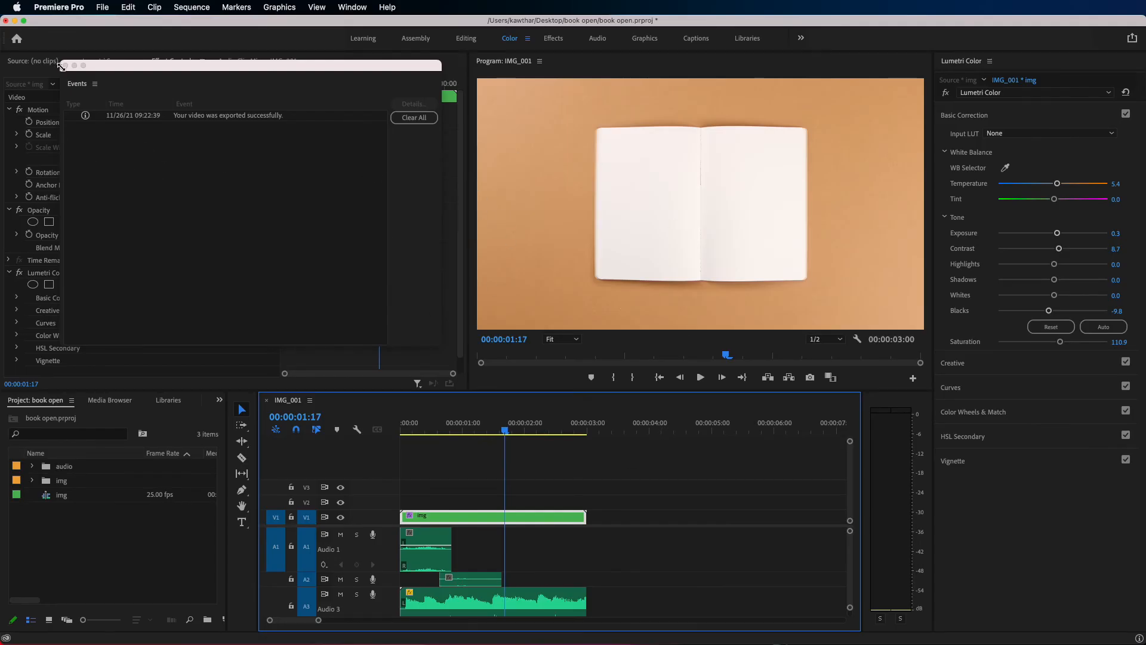
{"action": "left_click", "coordinate": [64, 65]}
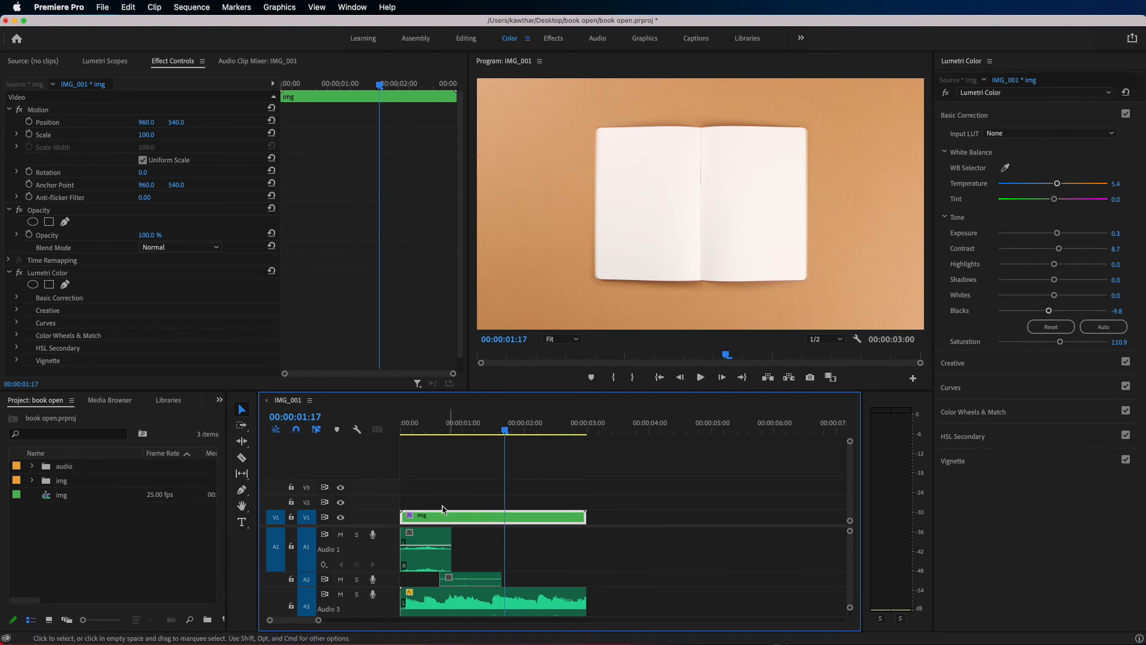
Step: Try a scale of 120 on the img clip and set it back to 100
{"action": "left_click_drag", "start_coordinate": [146, 137], "coordinate": [148, 133]}
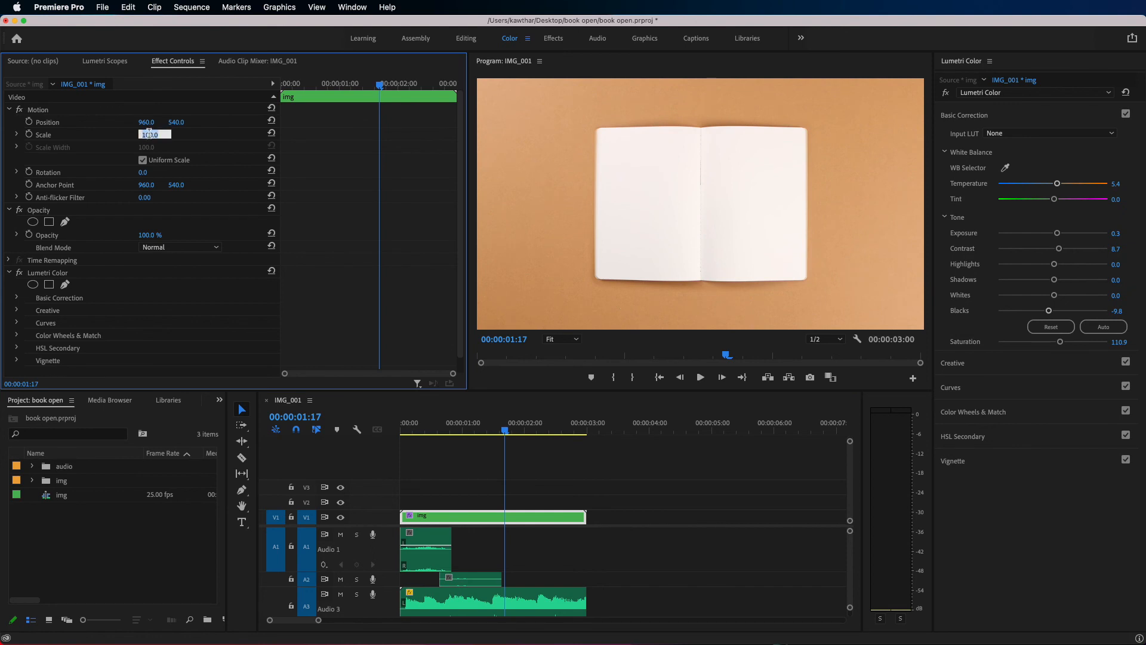
{"action": "key", "text": "Return"}
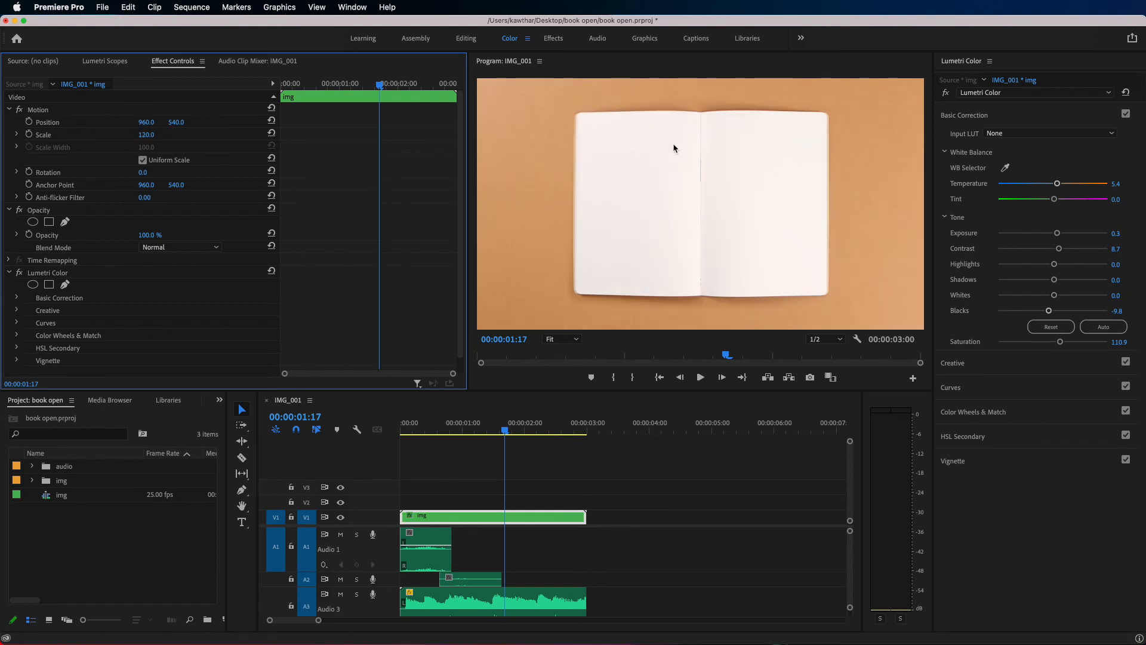
{"action": "left_click", "coordinate": [154, 133]}
{"action": "key", "text": "Return"}
Step: Try a rotation of 2° on the img clip and set it back to 0°
{"action": "key", "text": "Tab"}
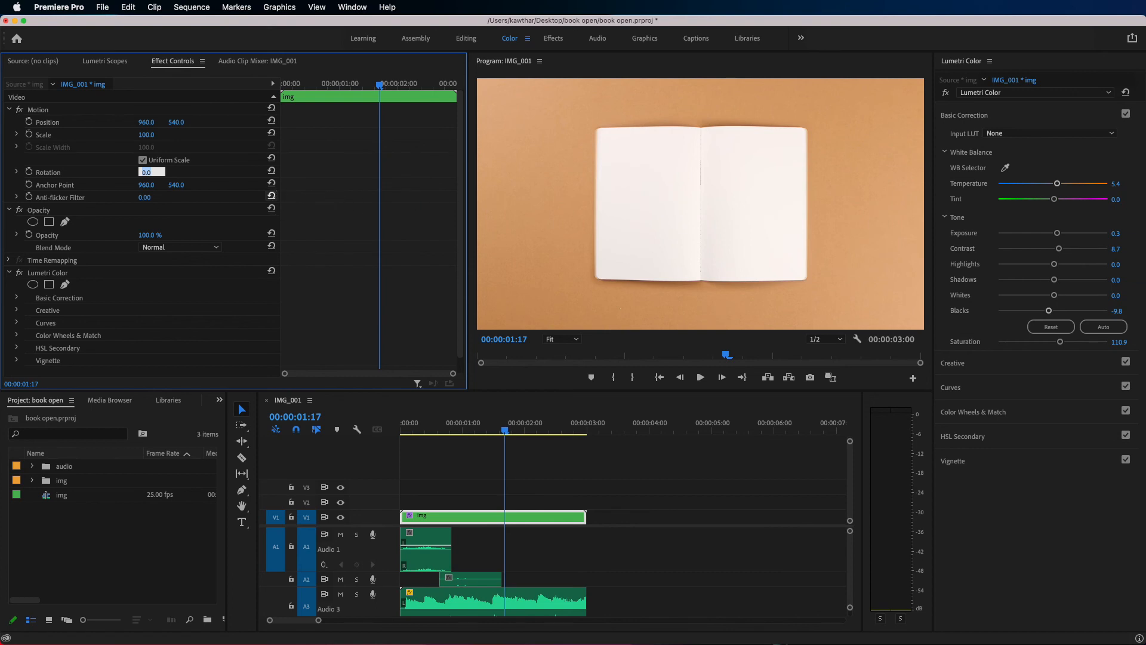
{"action": "type", "text": "2"}
{"action": "key", "text": "Return"}
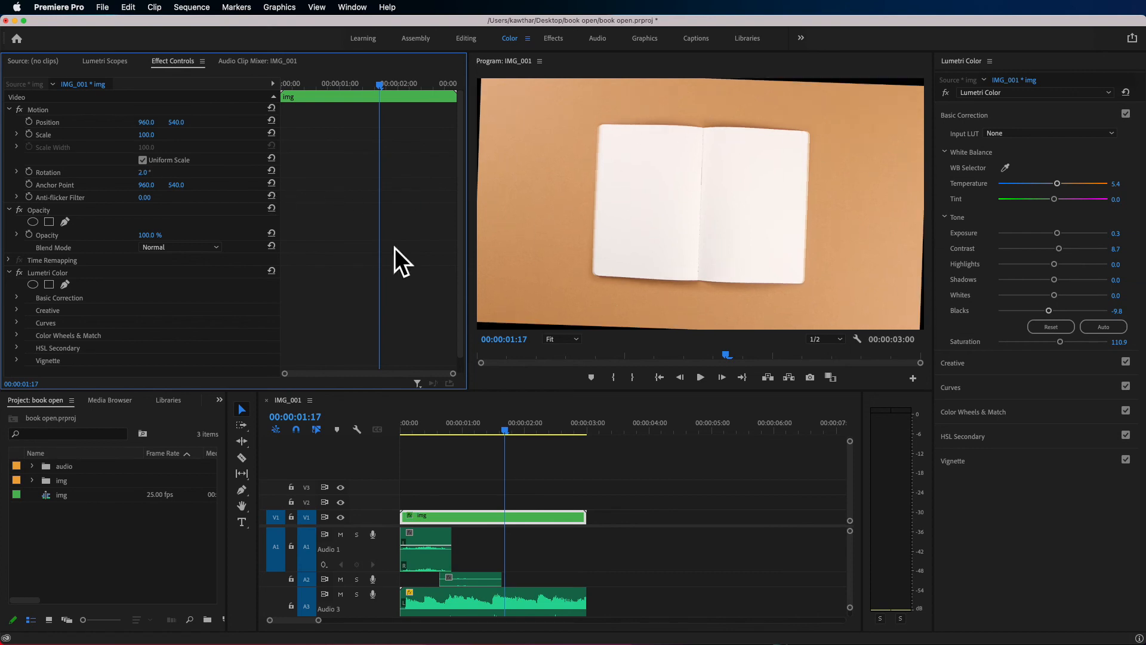
{"action": "left_click", "coordinate": [149, 172]}
{"action": "key", "text": "Return"}
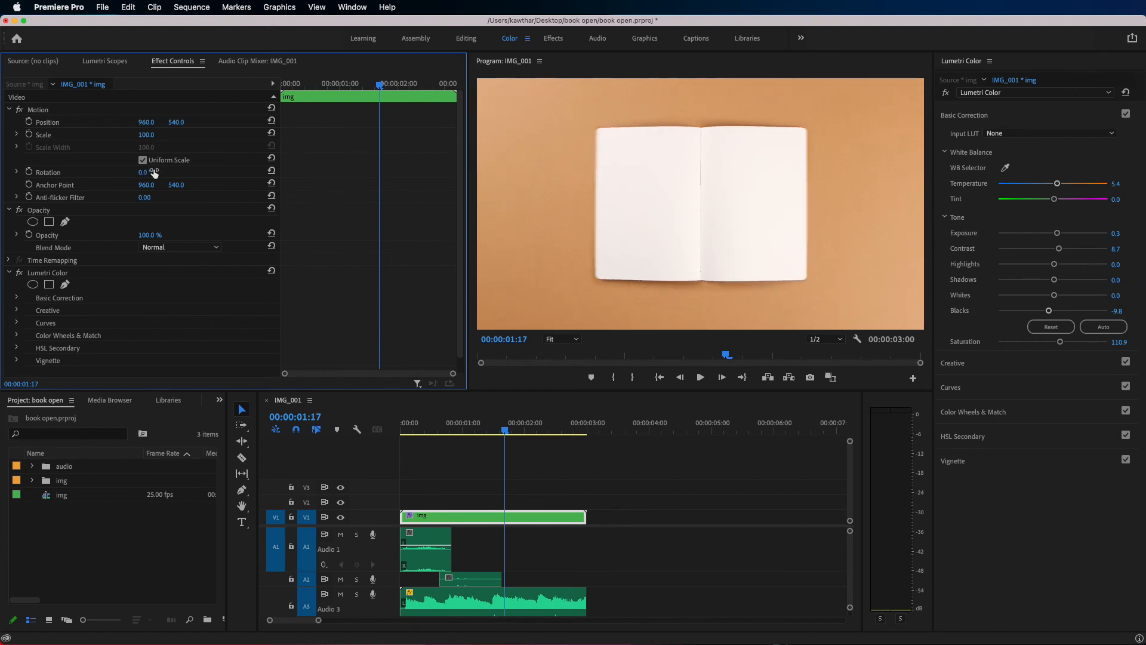
Step: Animate the img clip's Scale with keyframes of 100 at 00:00:00:01 and 105 at 00:00:02:23, and play the sequence
{"action": "left_click_drag", "start_coordinate": [381, 91], "coordinate": [284, 89]}
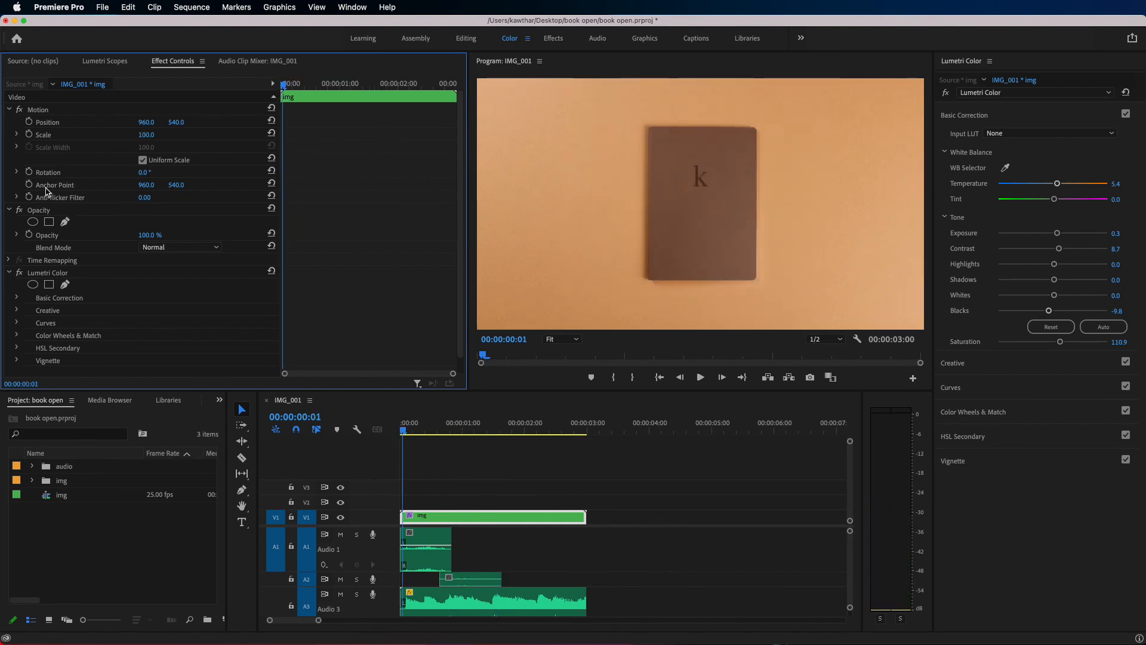
{"action": "left_click", "coordinate": [29, 136]}
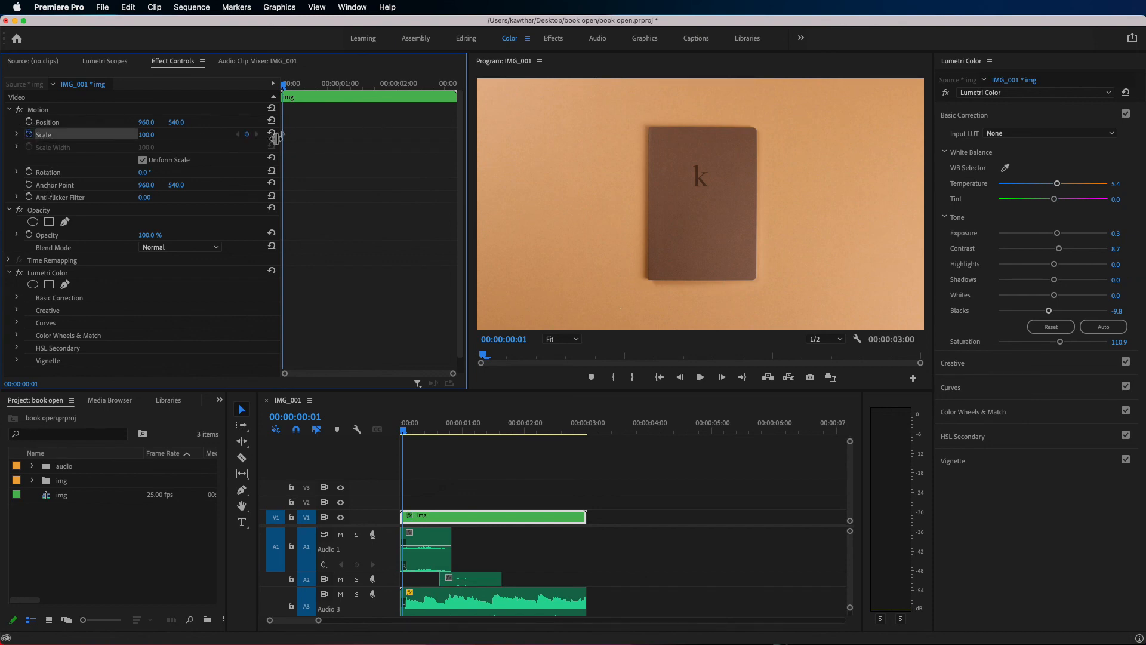
{"action": "left_click_drag", "start_coordinate": [287, 88], "coordinate": [452, 85]}
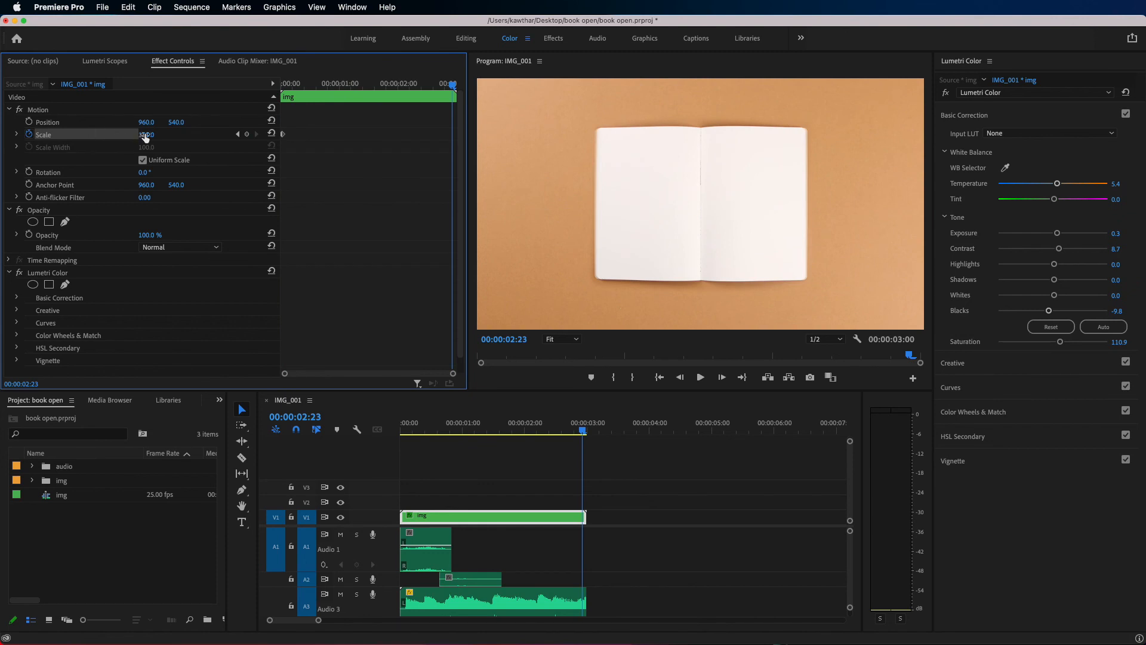
{"action": "left_click", "coordinate": [154, 132]}
{"action": "type", "text": "105"}
{"action": "key", "text": "Return"}
{"action": "left_click_drag", "start_coordinate": [582, 428], "coordinate": [311, 442]}
{"action": "key", "text": "space"}
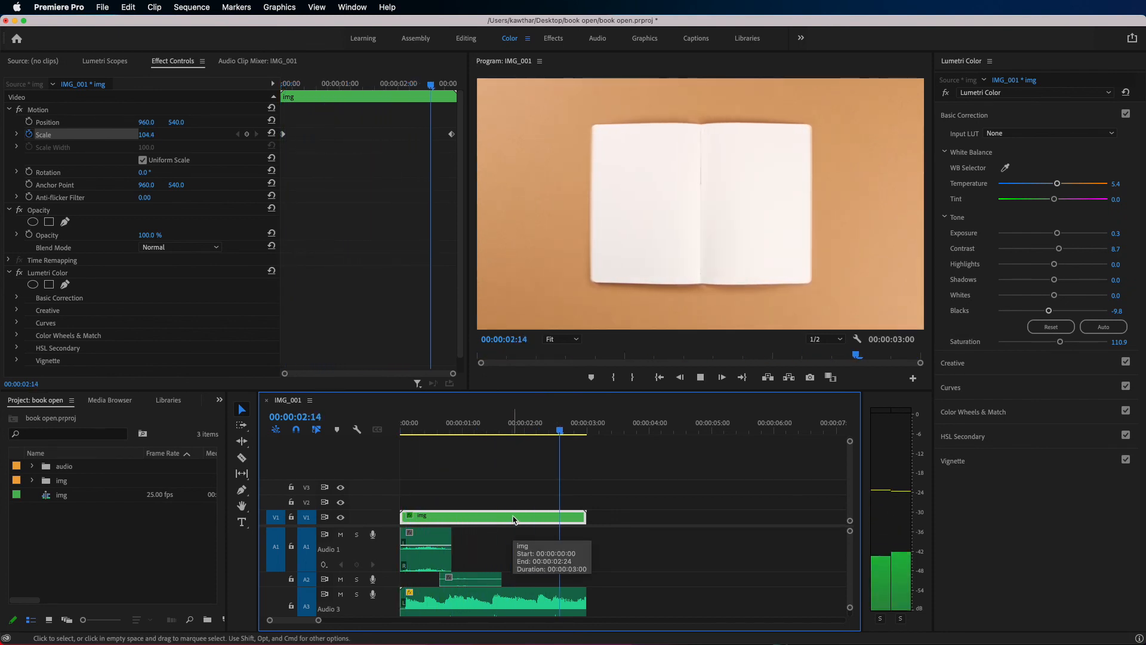
Step: Delete the Scale keyframe near the end of the img clip and return the playhead to 00:00:00:00
{"action": "left_click", "coordinate": [451, 133]}
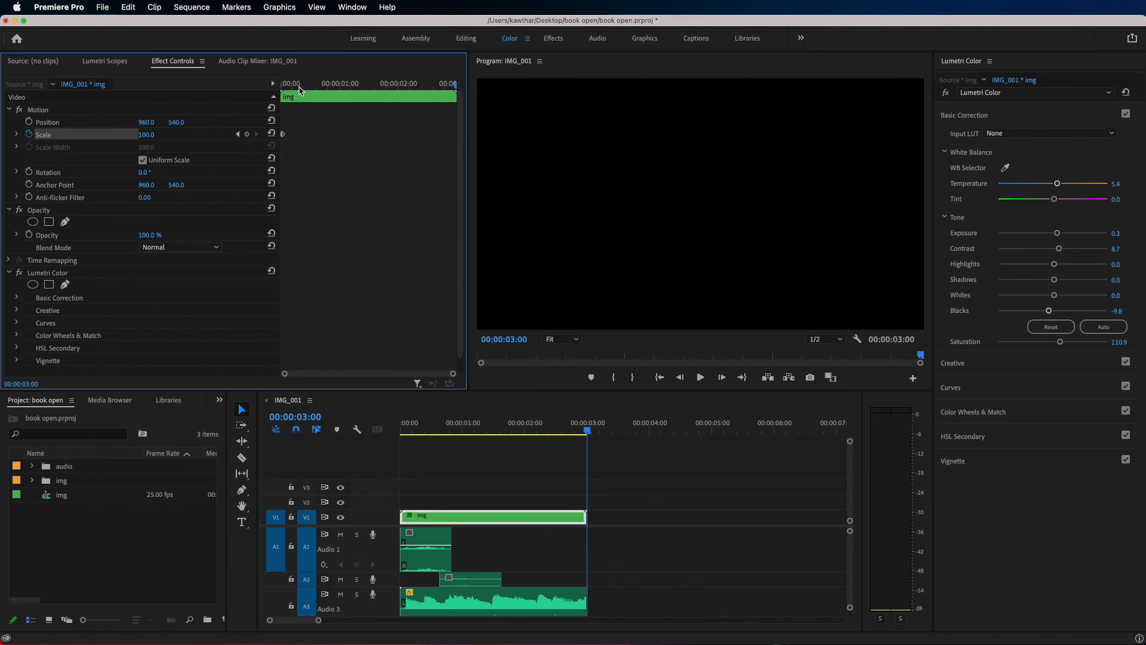
{"action": "left_click", "coordinate": [282, 83]}
{"action": "left_click", "coordinate": [687, 506]}
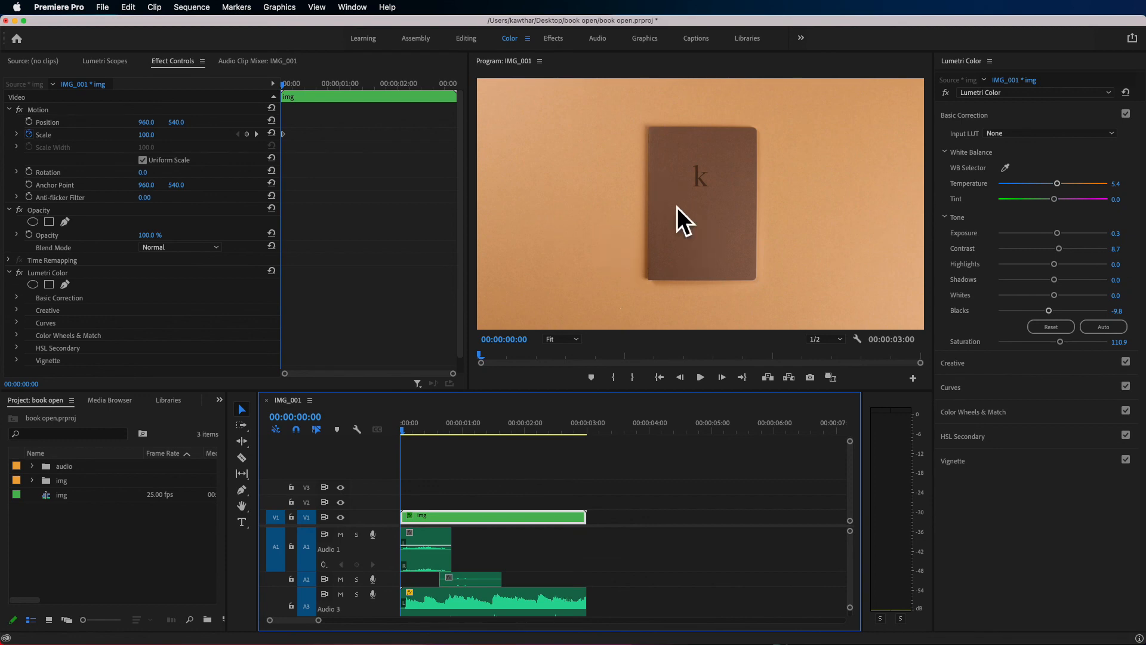
Step: Try a horizontal position of 980 on the img clip and set it back to 960
{"action": "left_click", "coordinate": [145, 123]}
{"action": "left_click", "coordinate": [151, 121]}
{"action": "type", "text": "980"}
{"action": "key", "text": "Return"}
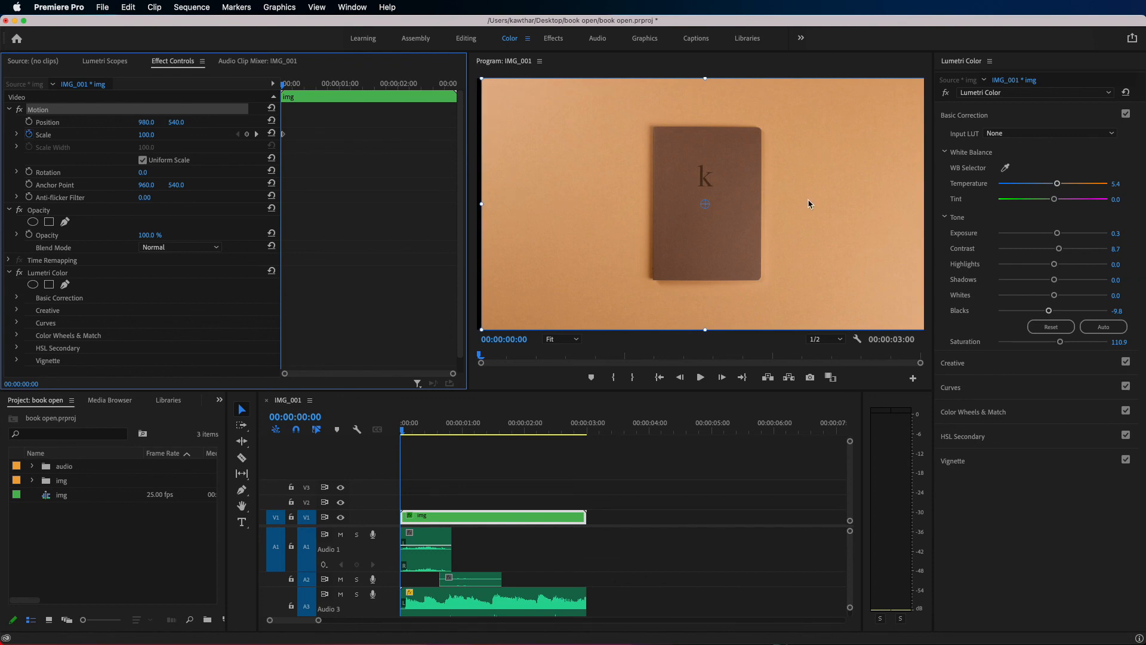
{"action": "left_click", "coordinate": [152, 121]}
{"action": "type", "text": "960"}
{"action": "key", "text": "Return"}
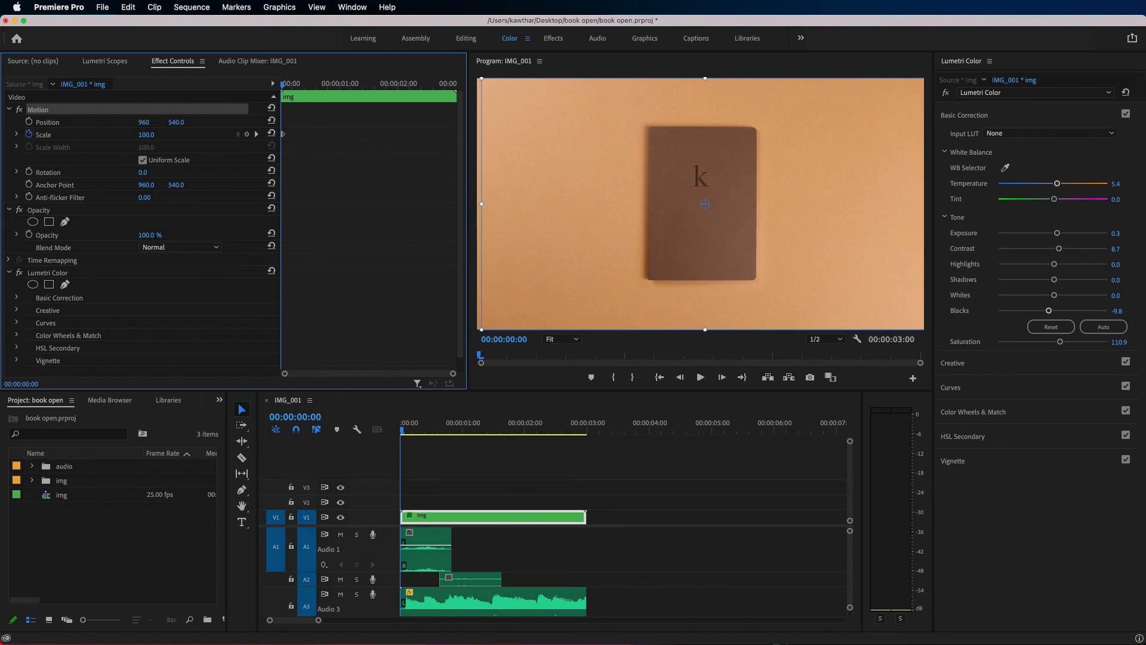
{"action": "left_click", "coordinate": [637, 541]}
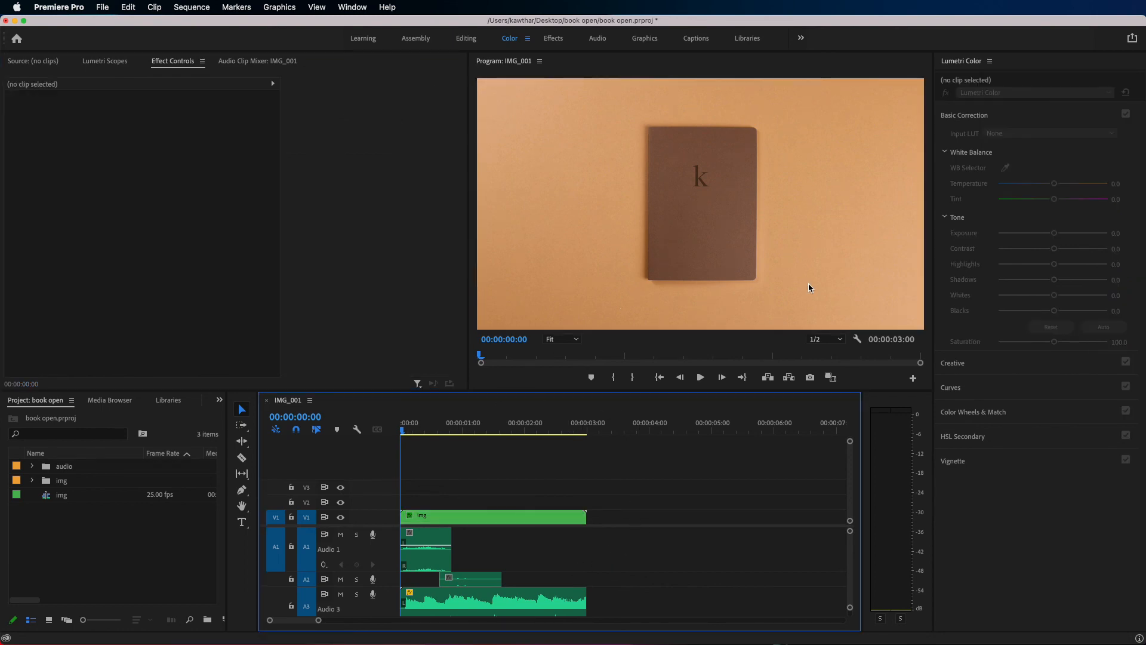
{"action": "left_click", "coordinate": [554, 517]}
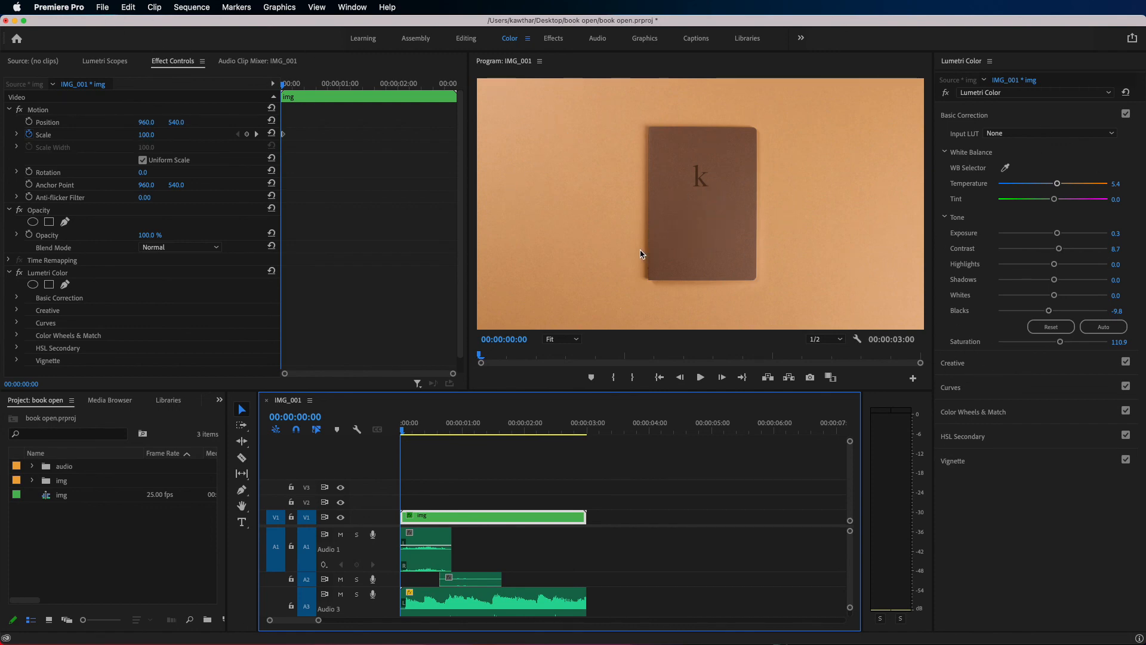
Step: Export the sequence as an H.264 video named "final video" in the book open folder, and switch to Finder
{"action": "left_click", "coordinate": [105, 7]}
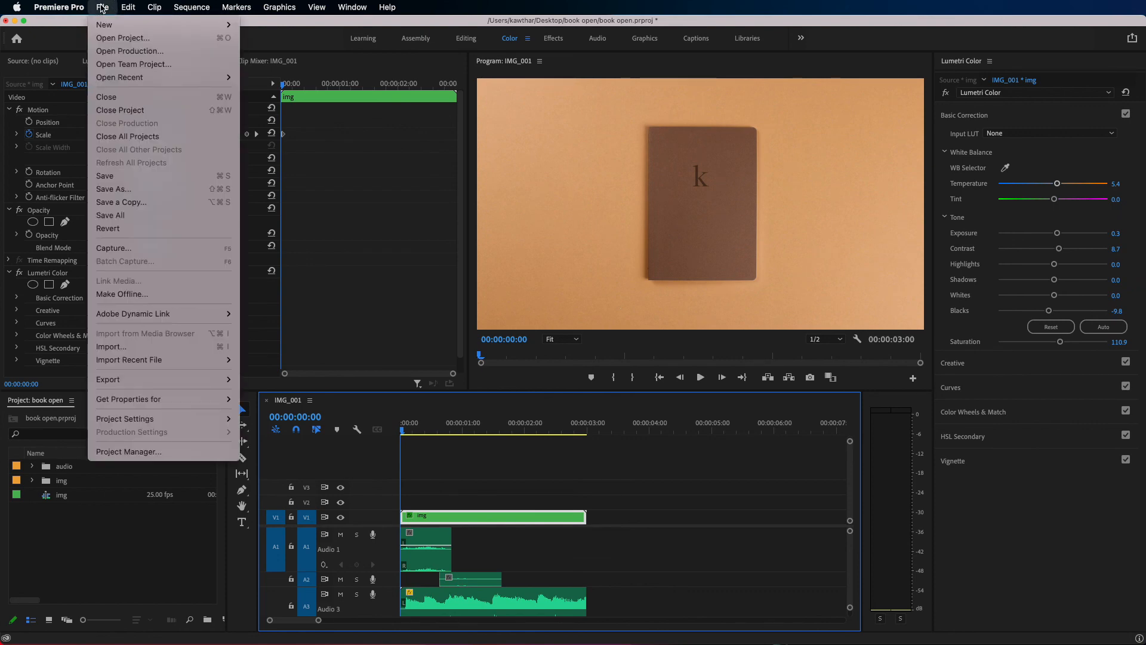
{"action": "mouse_move", "coordinate": [173, 381]}
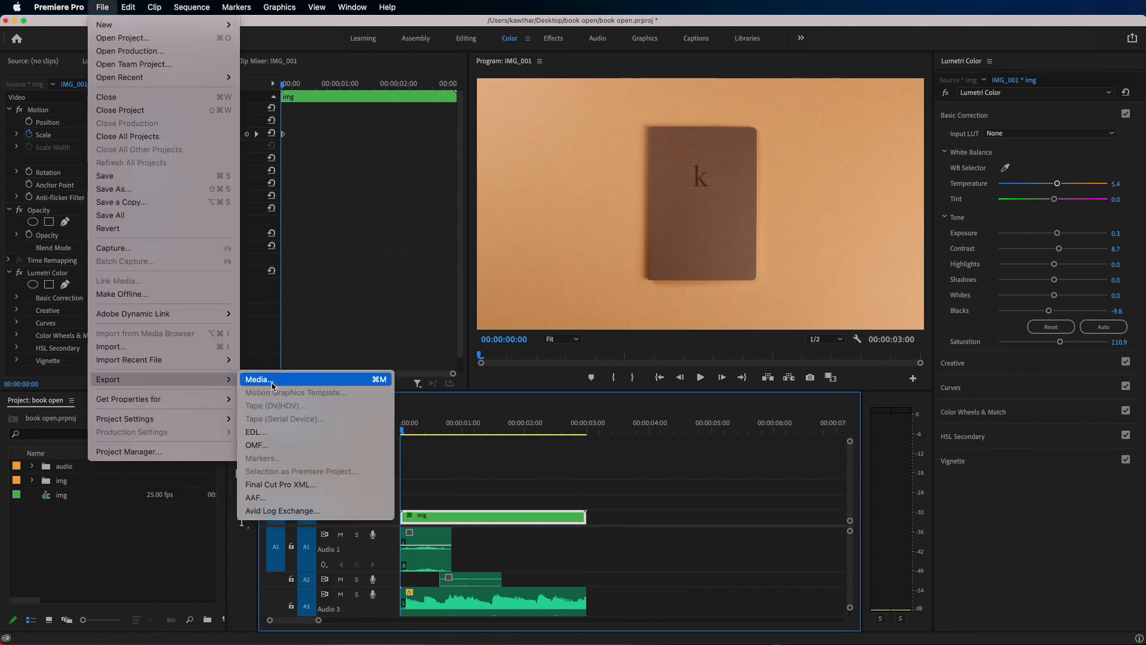
{"action": "left_click", "coordinate": [273, 385]}
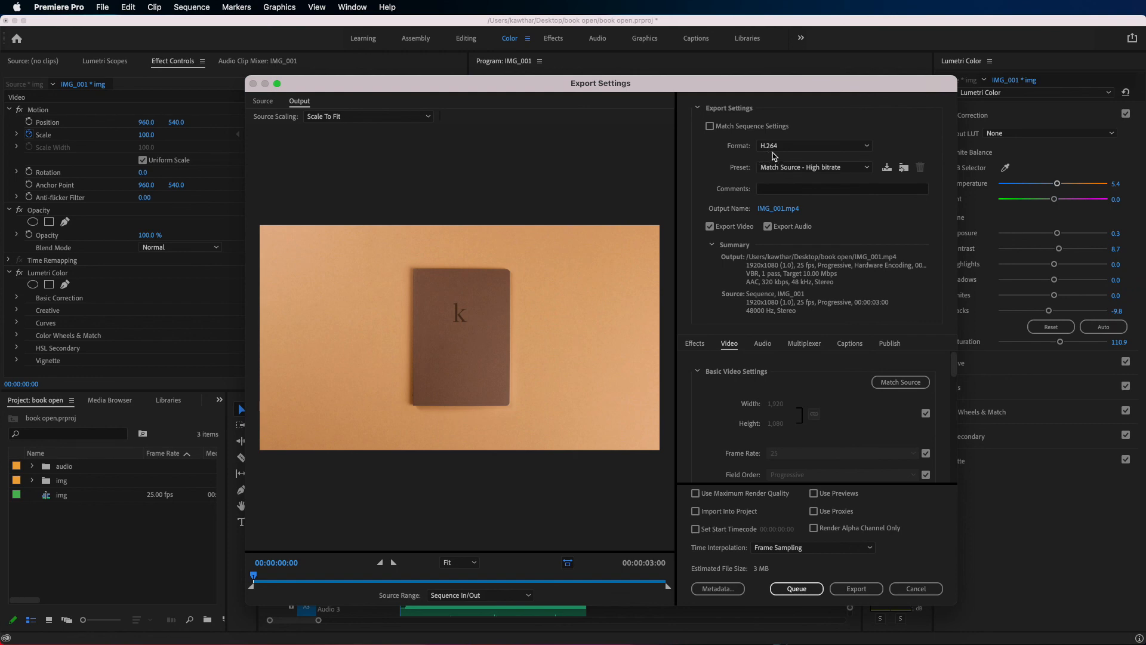
{"action": "left_click", "coordinate": [778, 208]}
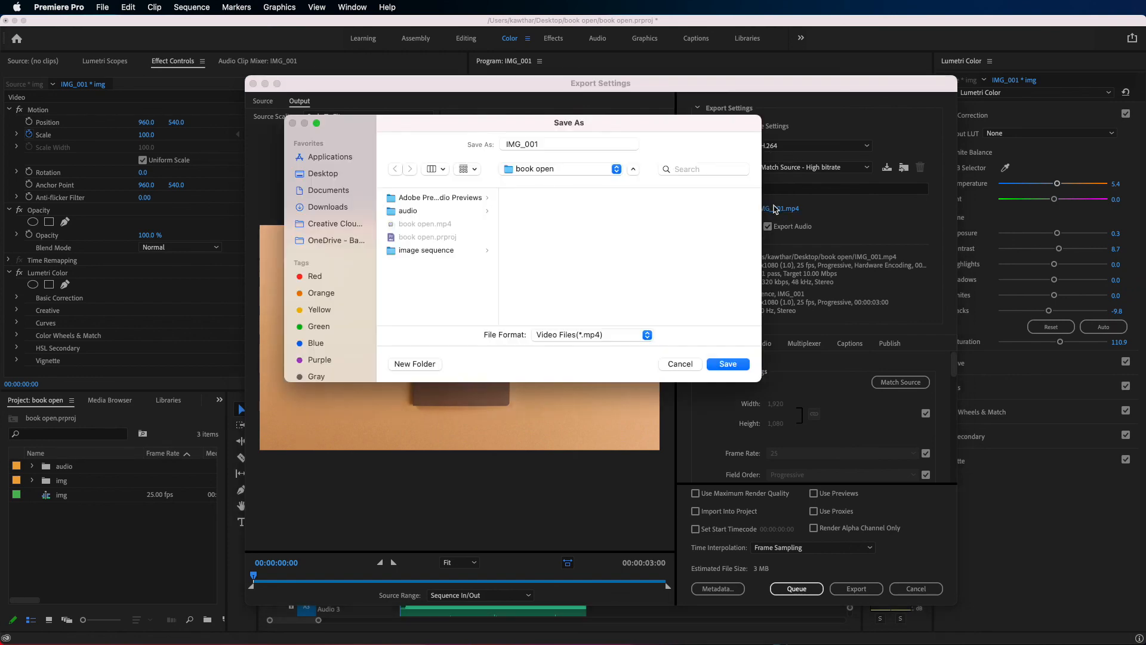
{"action": "type", "text": "final video"}
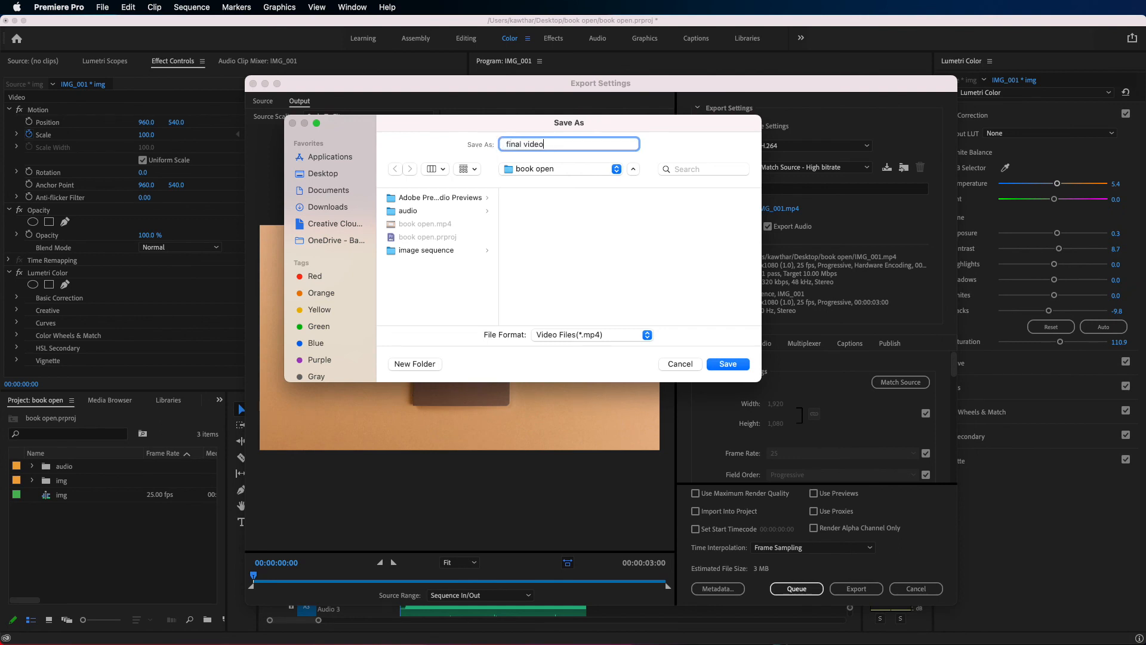
{"action": "left_click", "coordinate": [741, 364]}
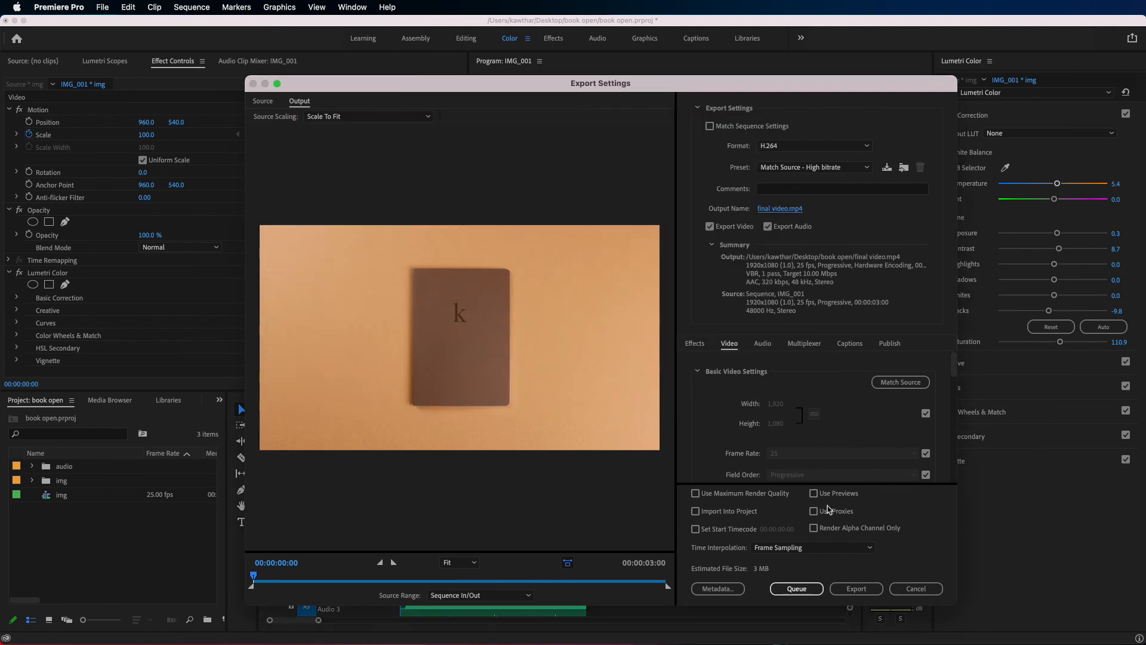
{"action": "left_click", "coordinate": [856, 589]}
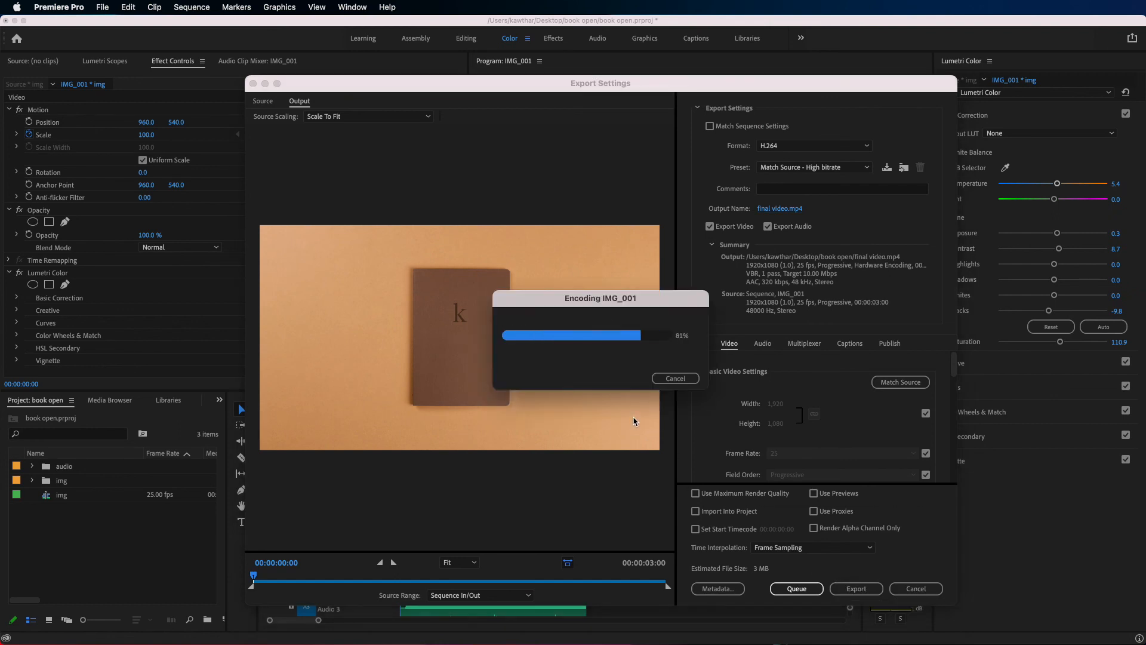
{"action": "key", "text": "super+Tab"}
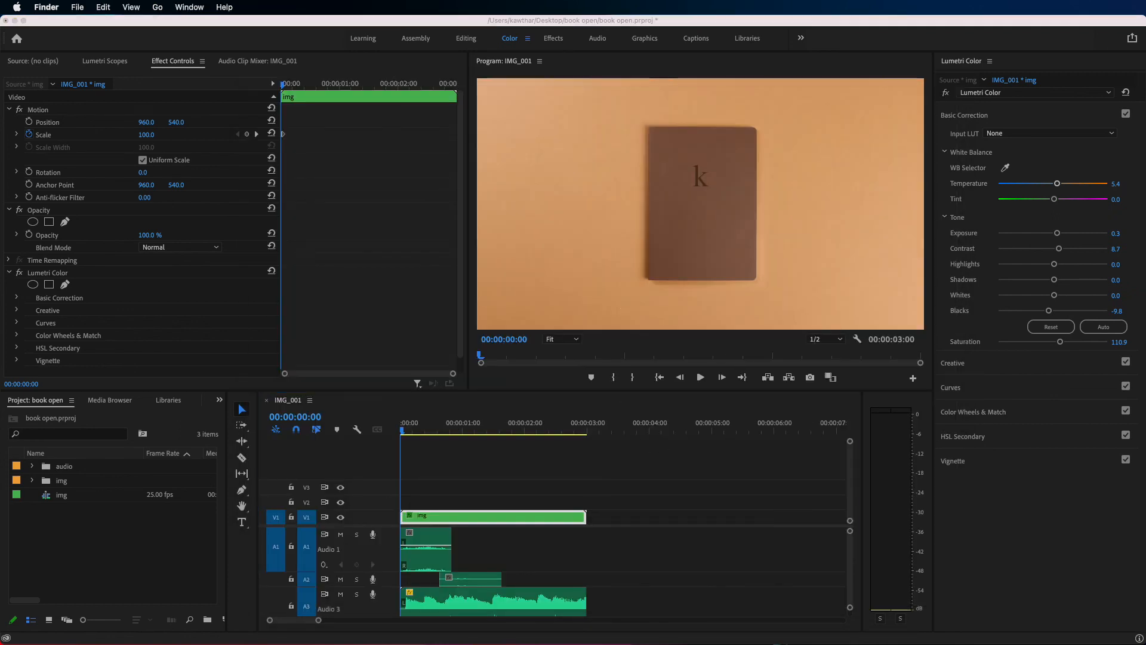